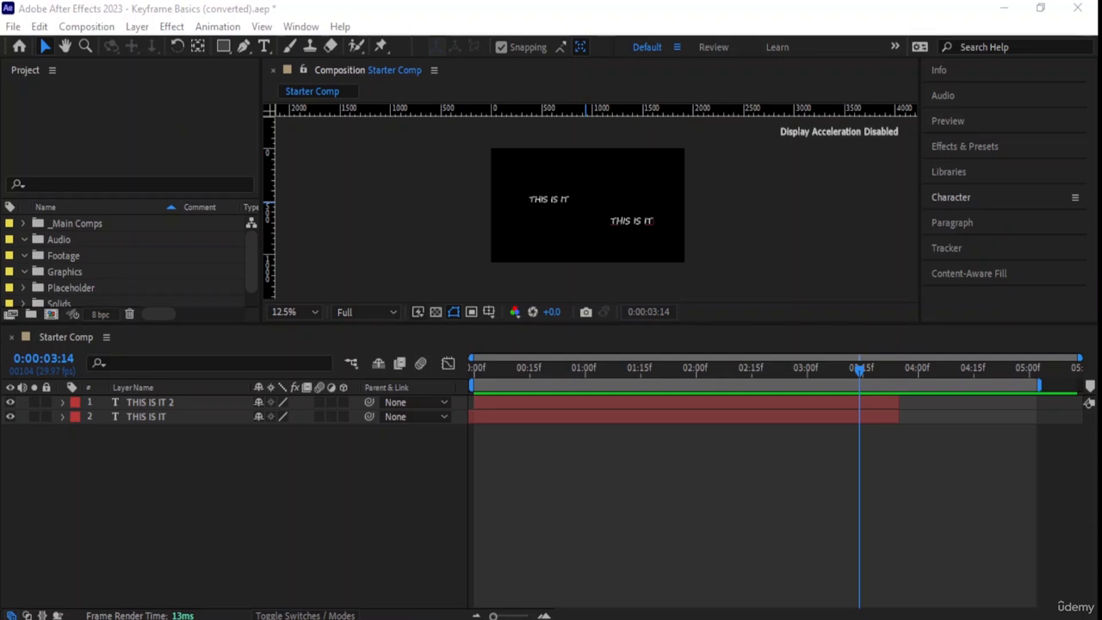
- Enlarge the composition view by shrinking the timeline height, and delete both THIS IS IT text layers
click(596, 39)
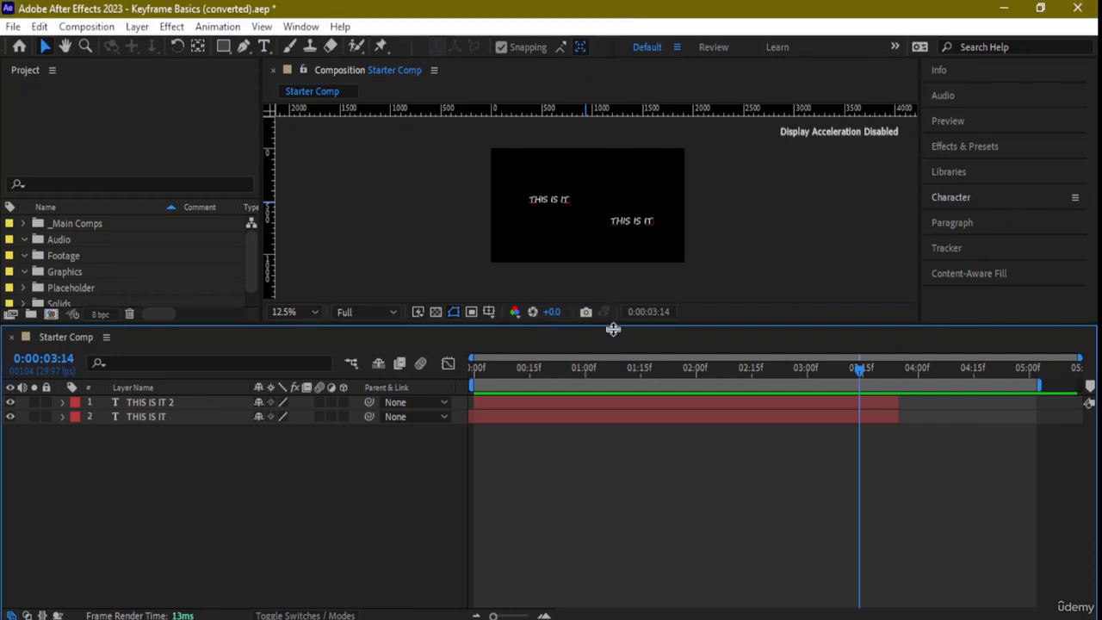
drag(612, 327, 612, 419)
drag(149, 573, 182, 482)
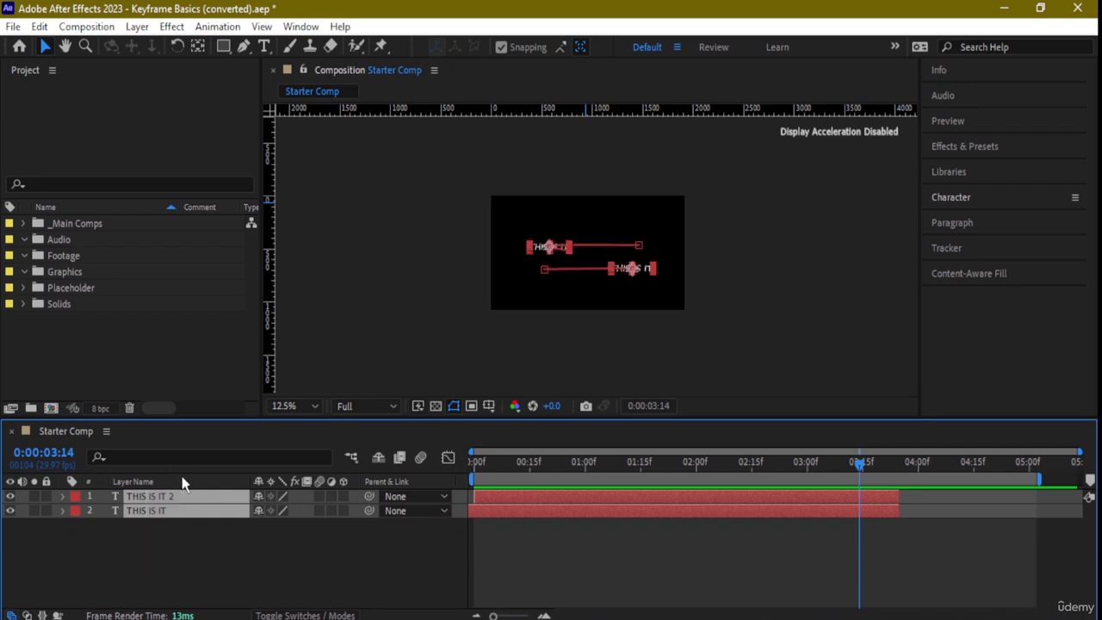
key(Delete)
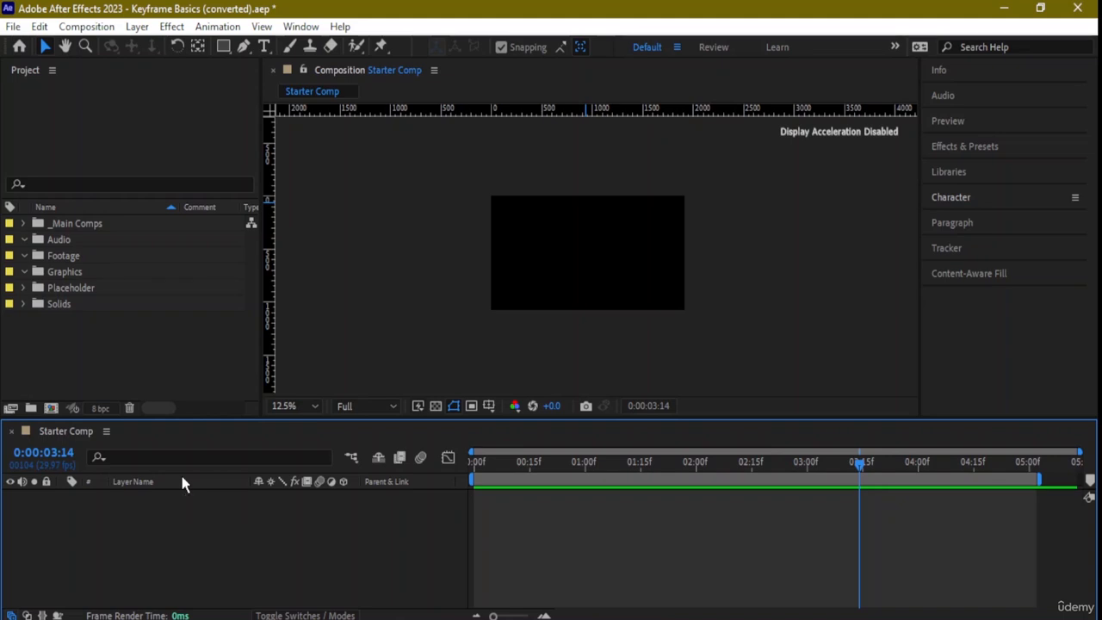
- Add a text layer reading "Y" near the composition's left edge and shrink its text box to fit the letter
scroll(577, 254, up, 2)
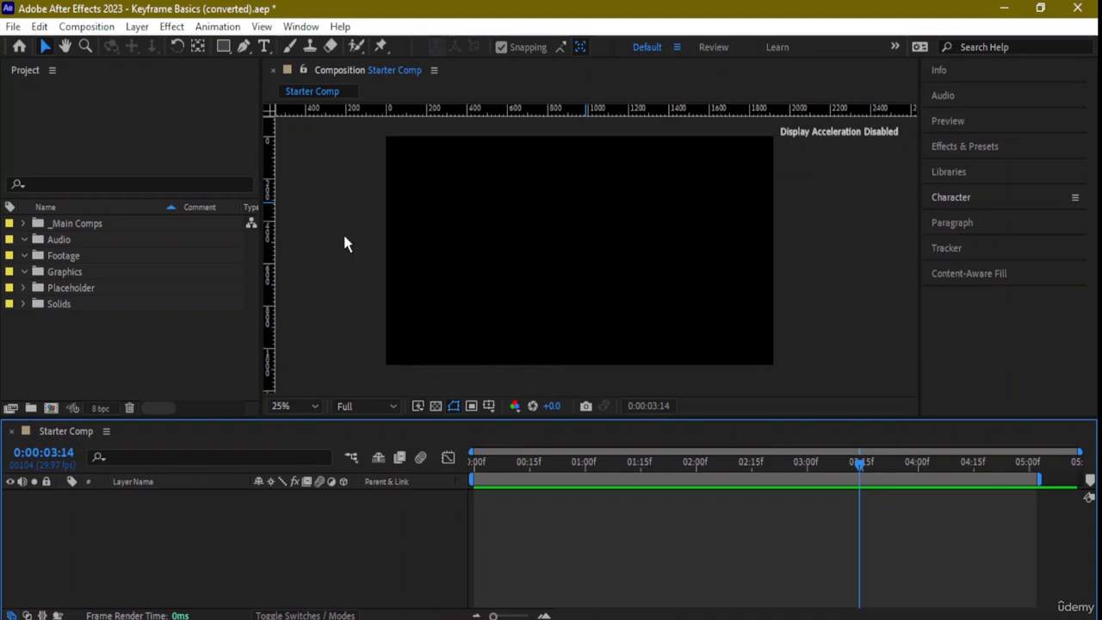
click(262, 46)
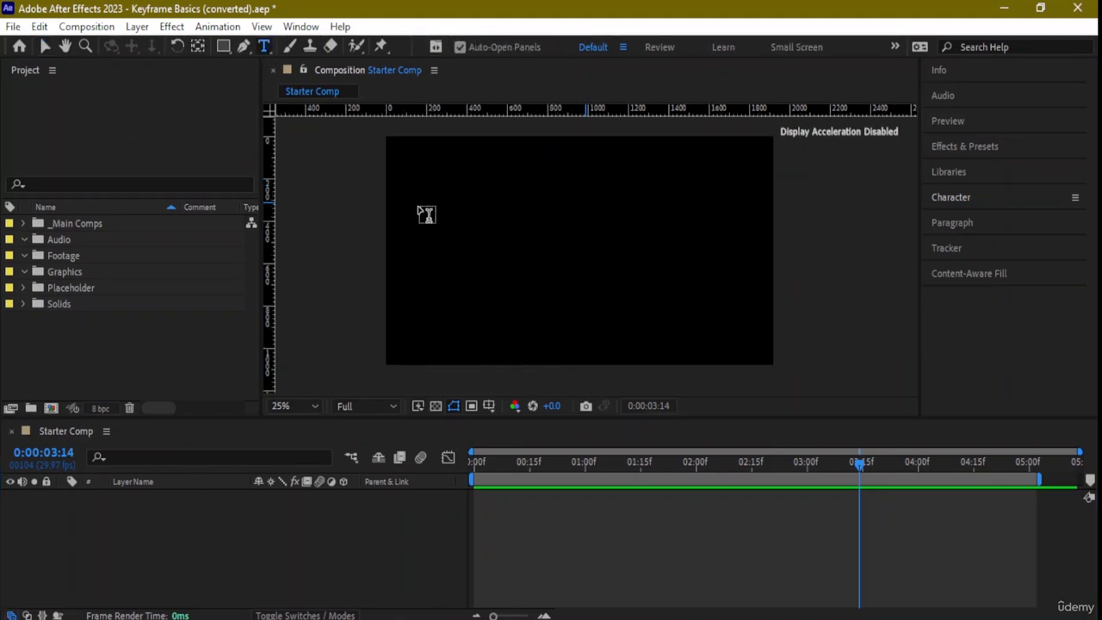
drag(411, 205, 476, 244)
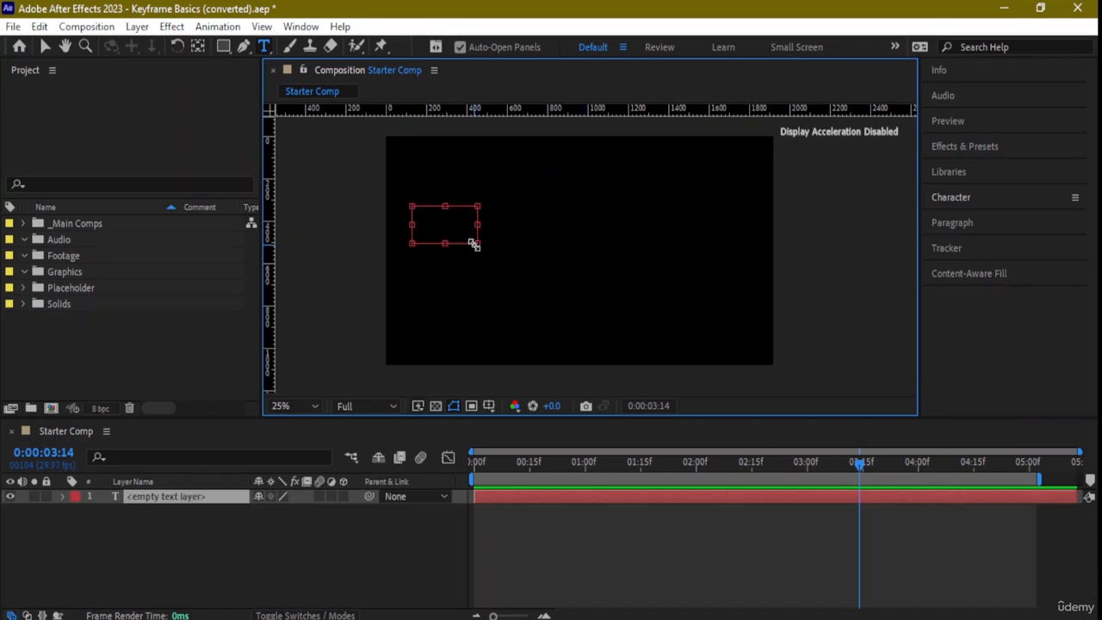
text(Y)
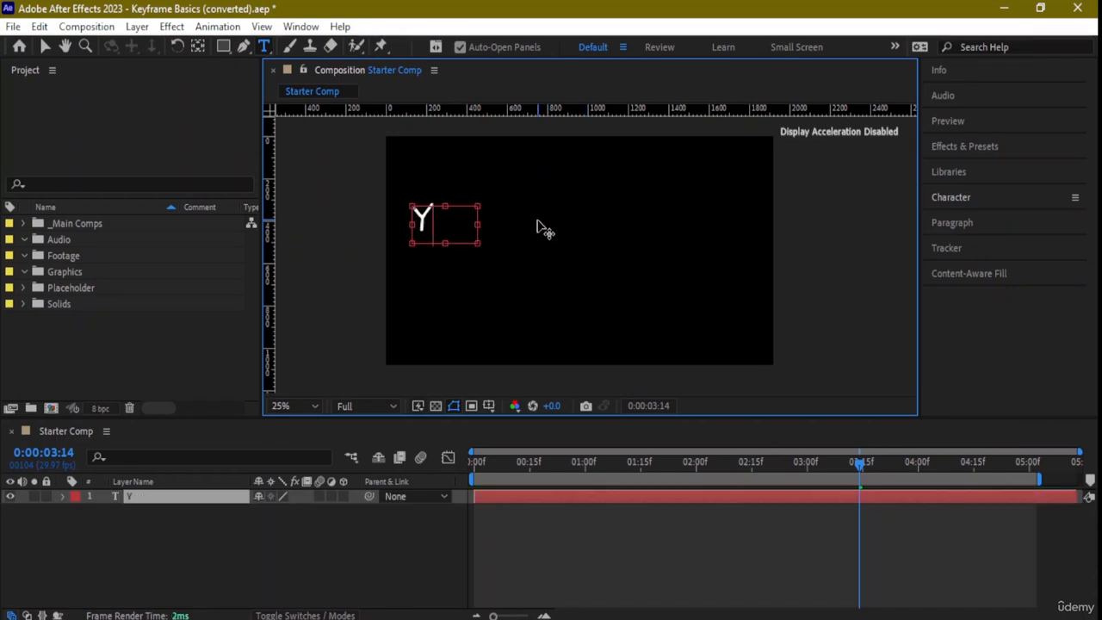
drag(479, 245, 445, 239)
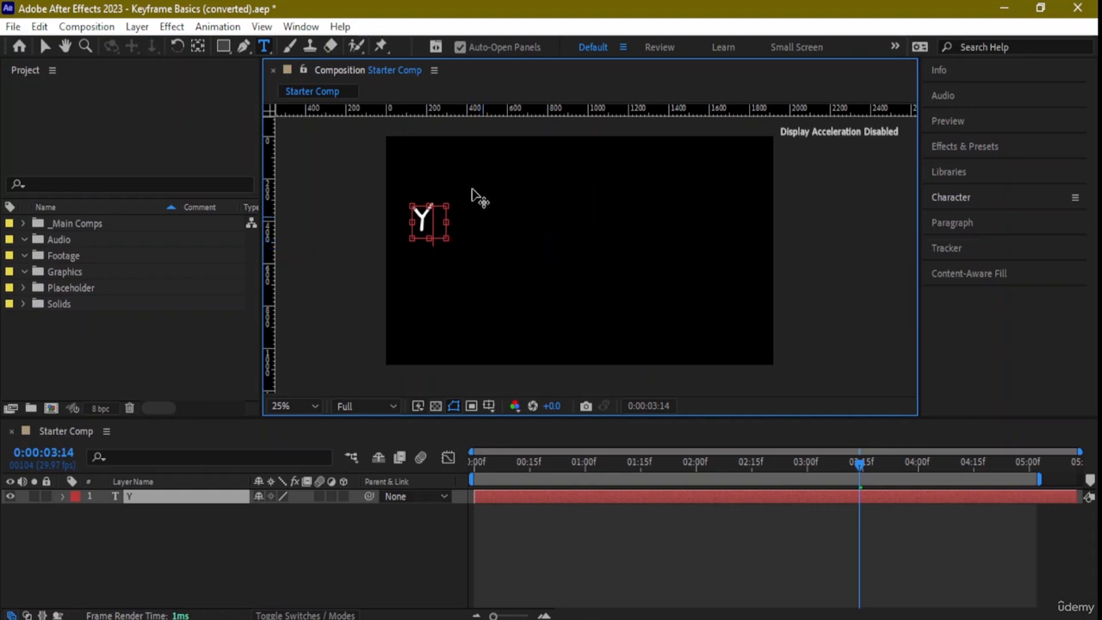
click(334, 181)
drag(447, 223, 435, 222)
click(44, 47)
click(516, 226)
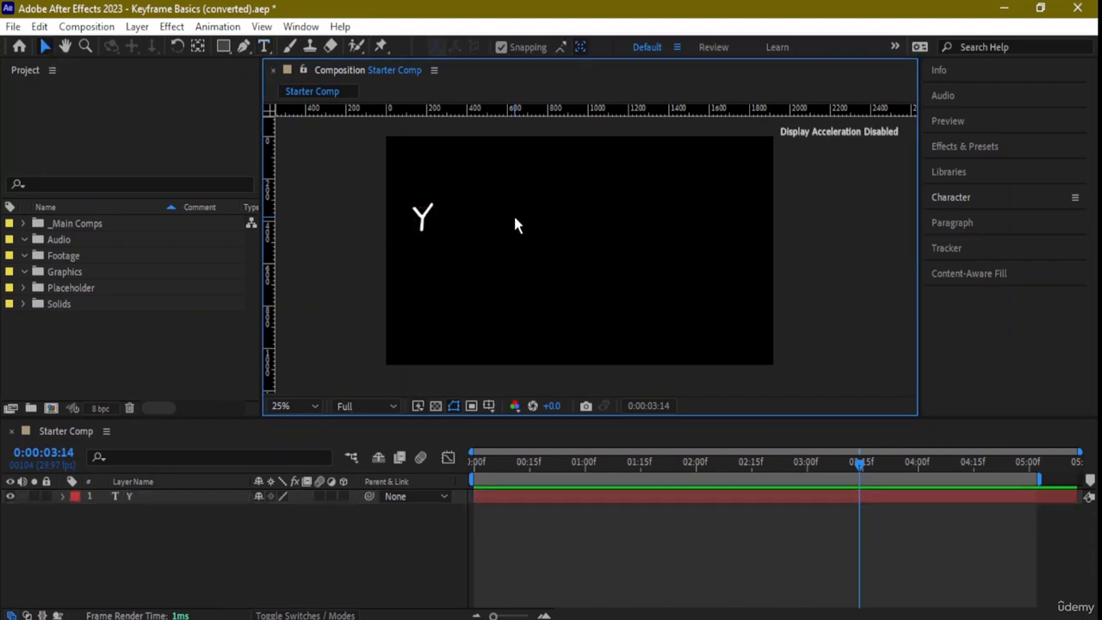
- Move the Y text slightly lower in the composition and deselect it
scroll(479, 226, up, 1)
scroll(321, 208, down, 1)
mouse_move(426, 221)
mouse_down()
mouse_move(428, 197)
mouse_move(427, 234)
mouse_up()
click(459, 222)
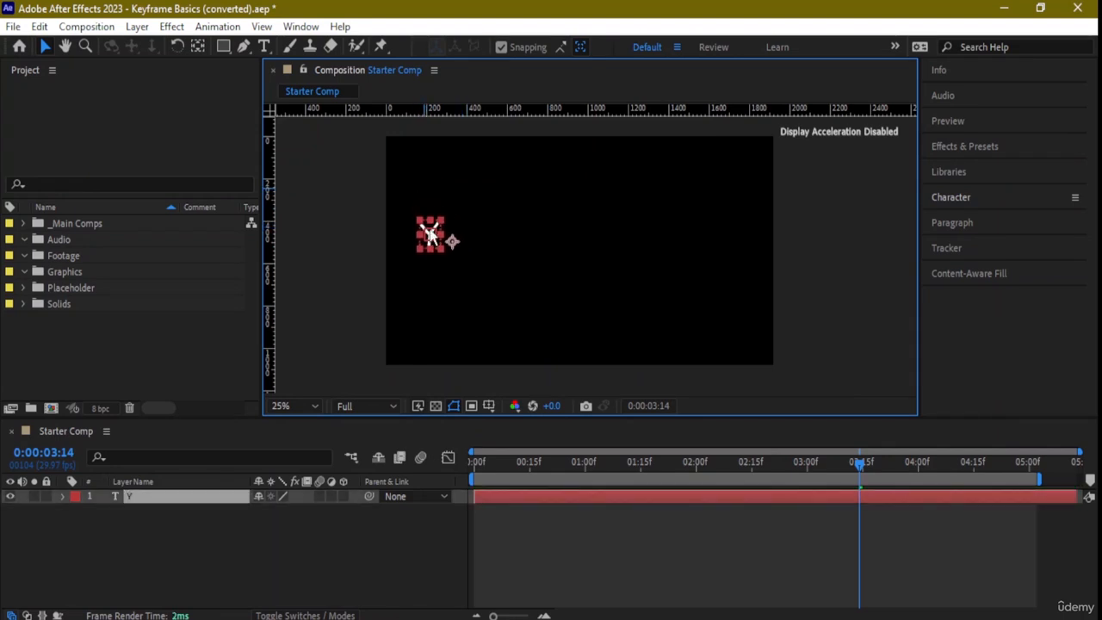
click(472, 230)
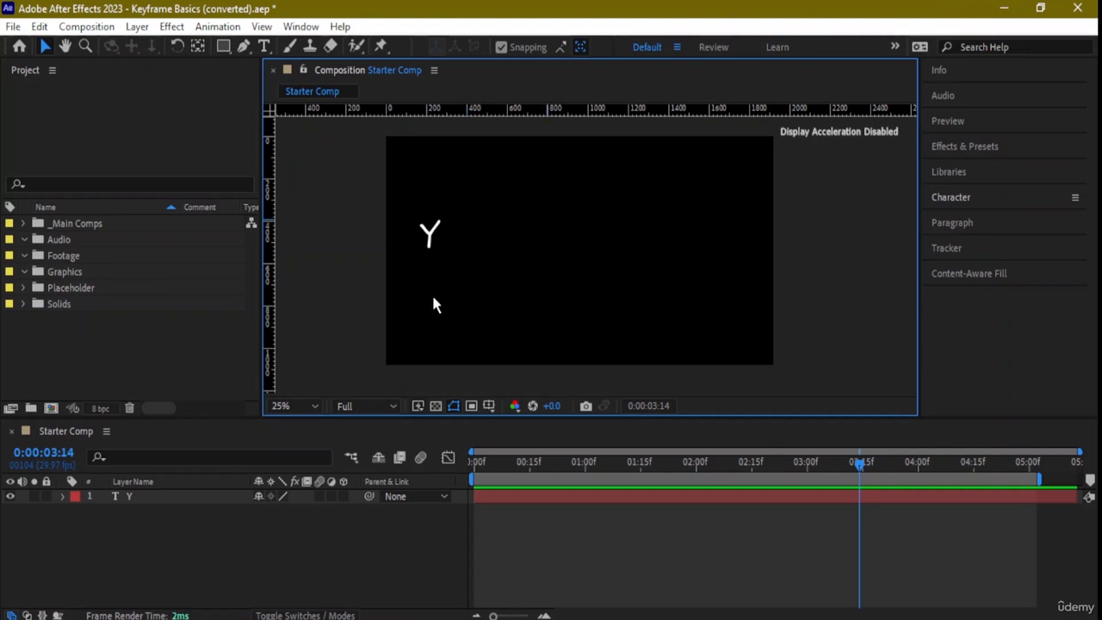
- Move the Y layer's anchor point onto the centre of the letter with the Pan Behind tool
click(436, 234)
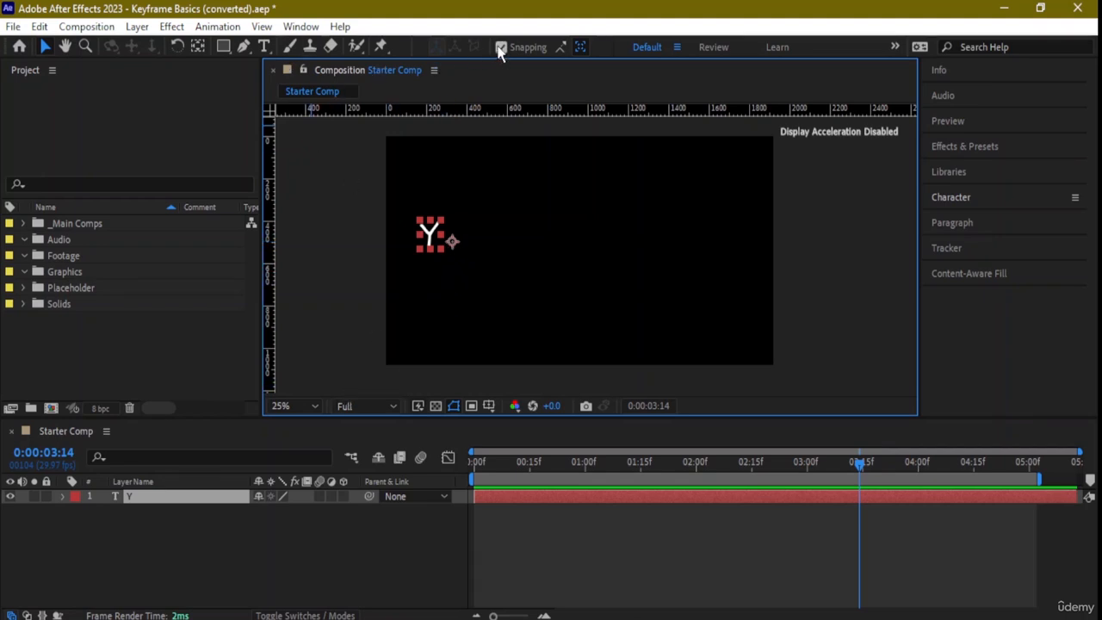
click(197, 46)
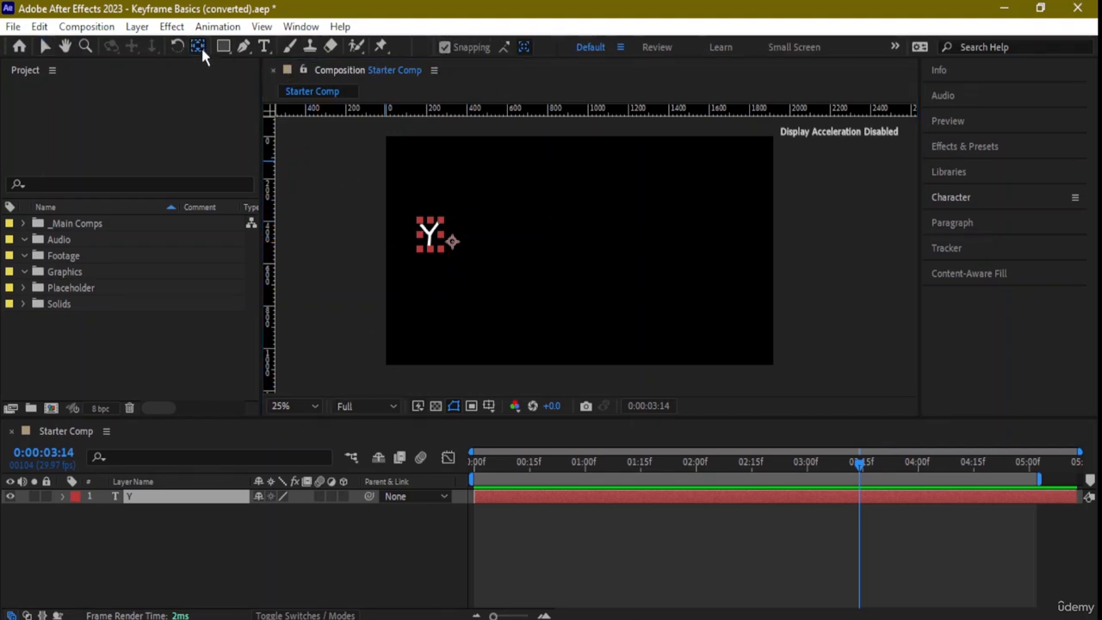
drag(452, 243, 430, 234)
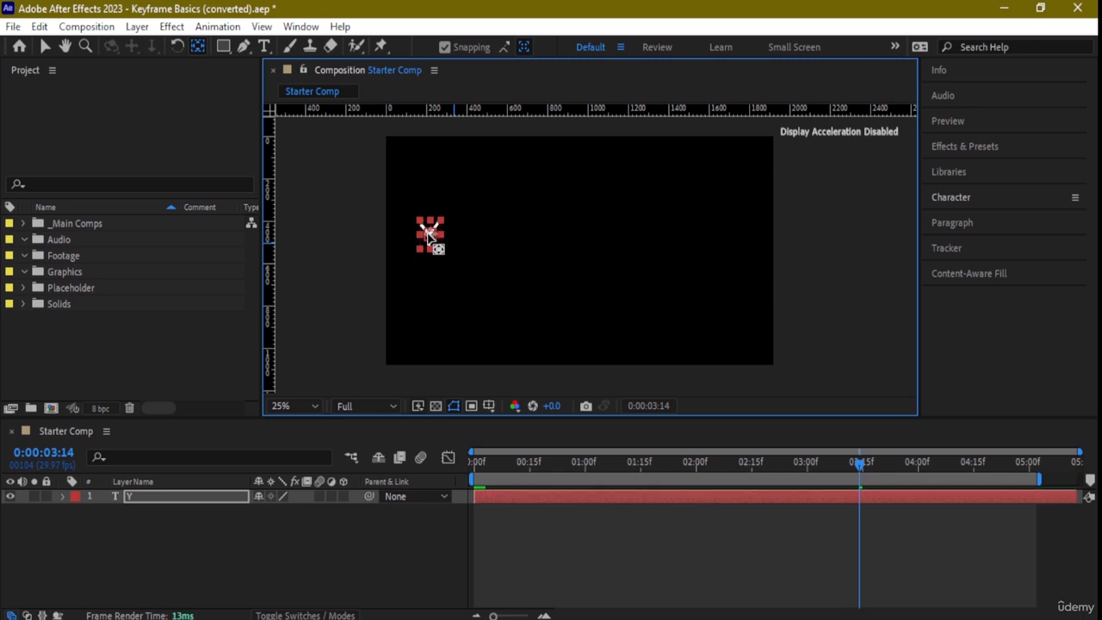
click(510, 220)
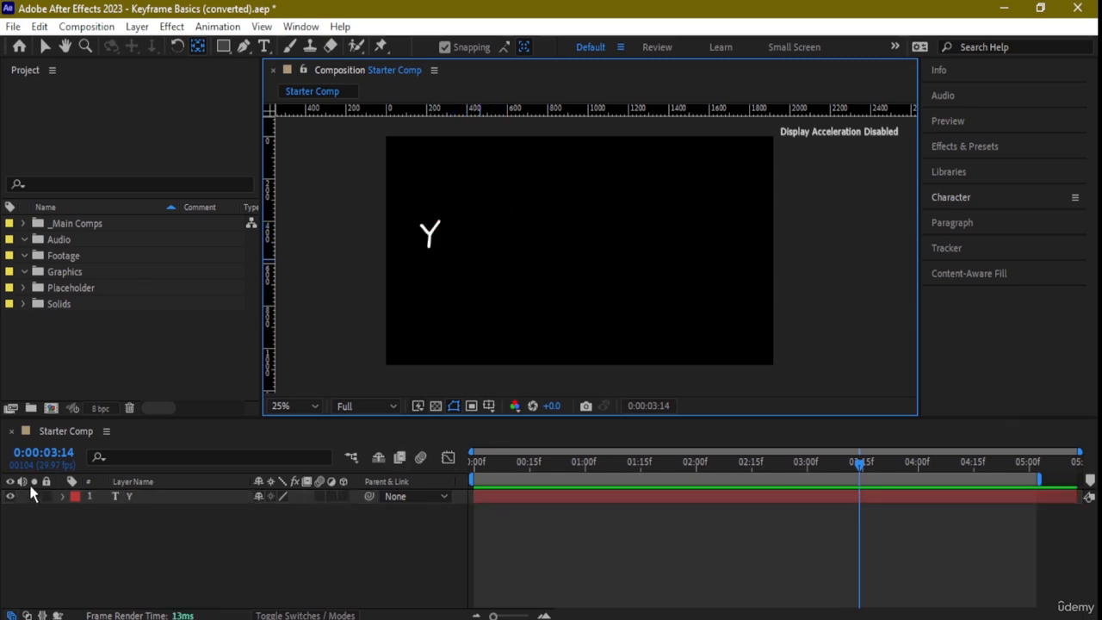
- Expand the Y layer's Transform properties and shorten the work area to end at about 3:15
click(62, 496)
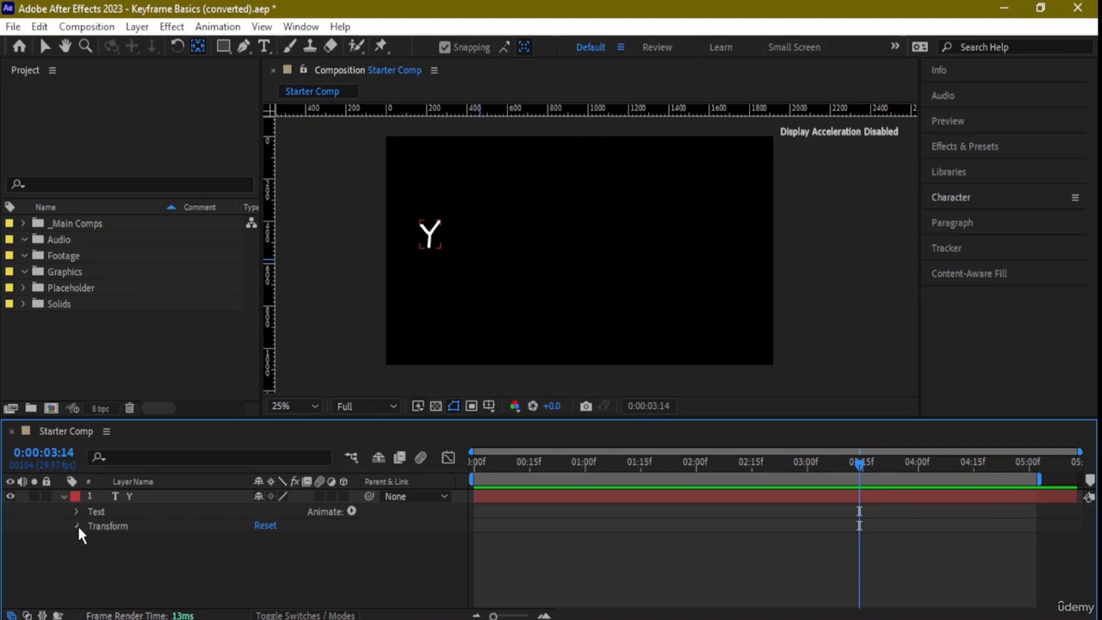
click(77, 526)
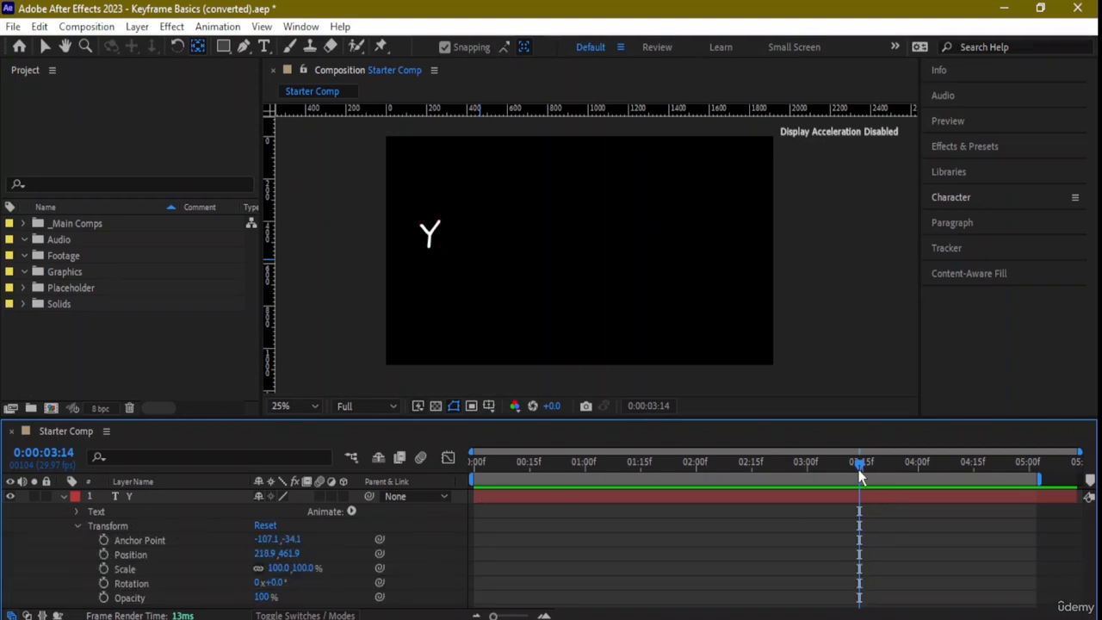
drag(811, 475, 568, 465)
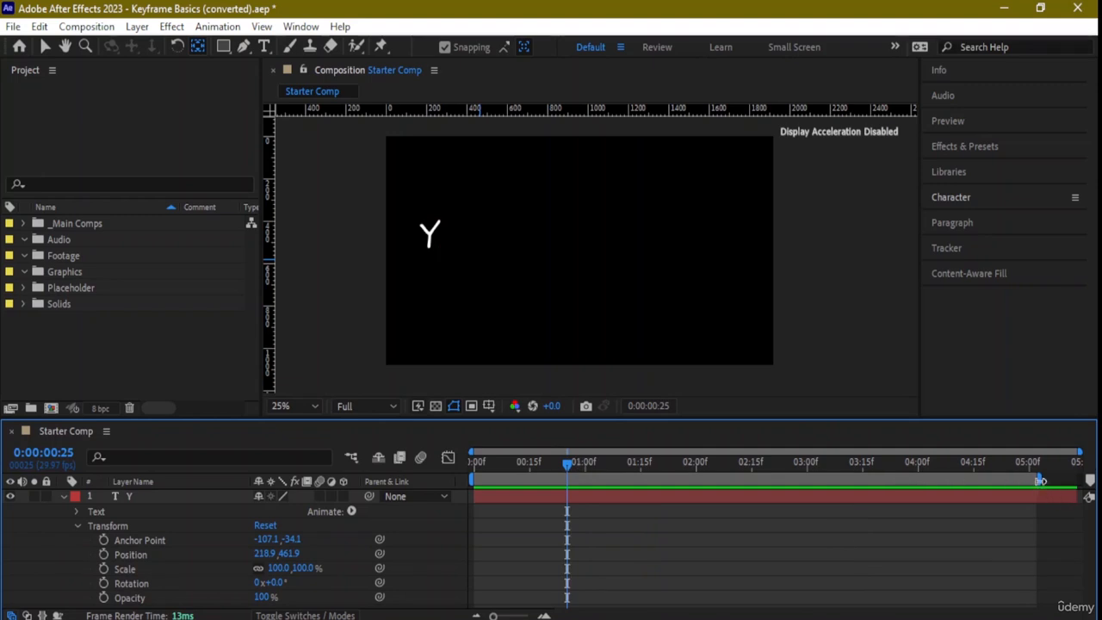
drag(1037, 479, 871, 482)
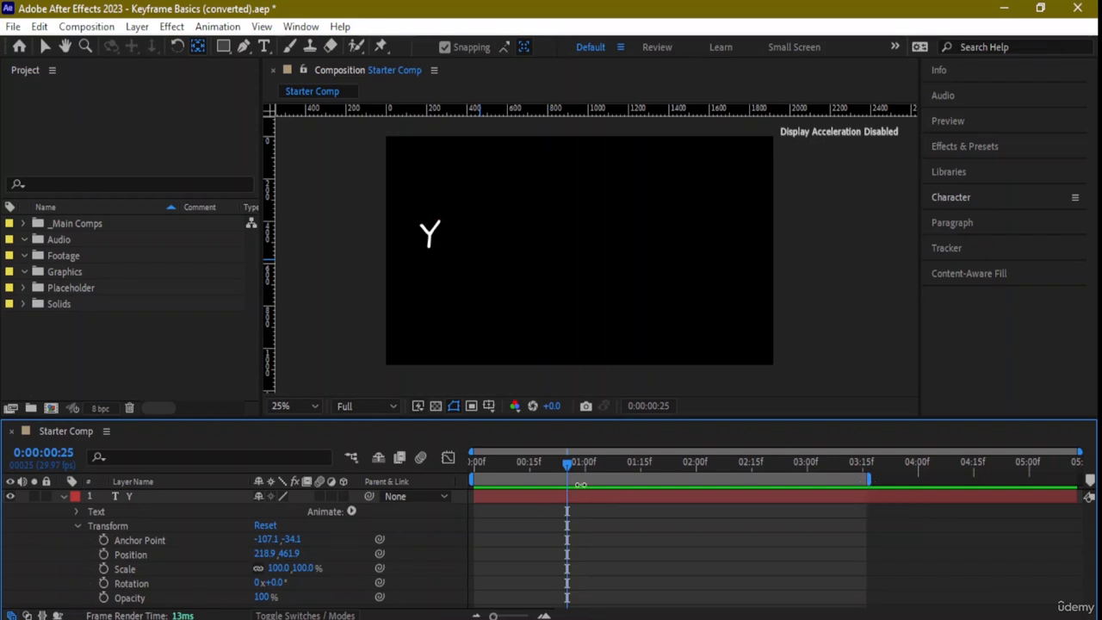
- Start animating the Y layer's Position with a keyframe at 0:00:00:22
click(557, 466)
drag(555, 462, 554, 463)
click(103, 554)
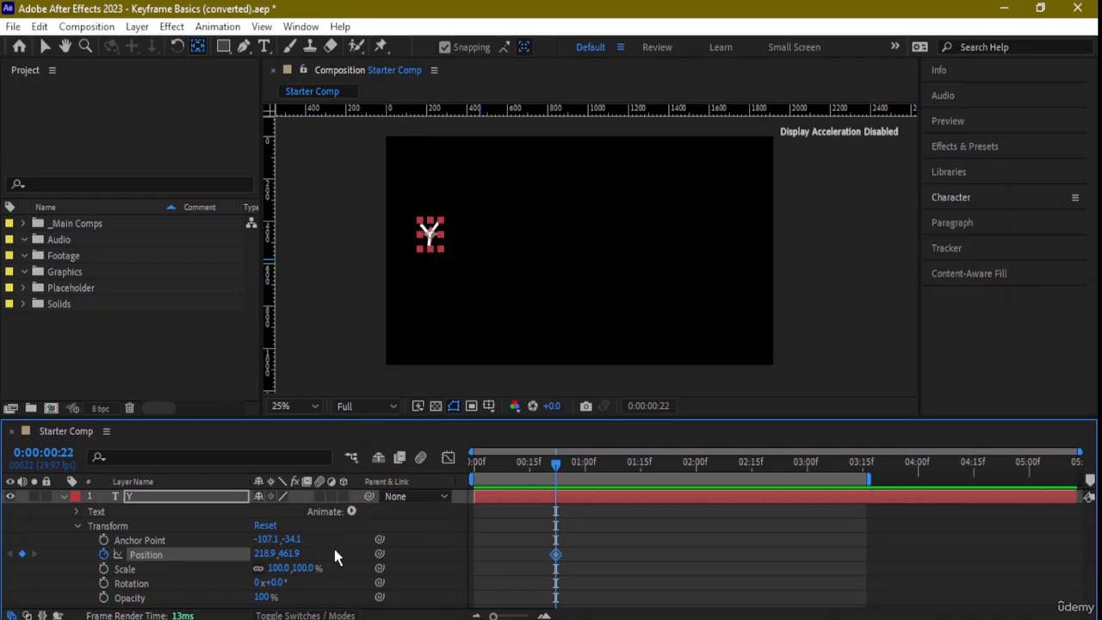
- At 0:00:03:09, move the Y horizontally across to the composition's right side, keyframing its Position at 1804.9, 461.9
drag(556, 465, 840, 483)
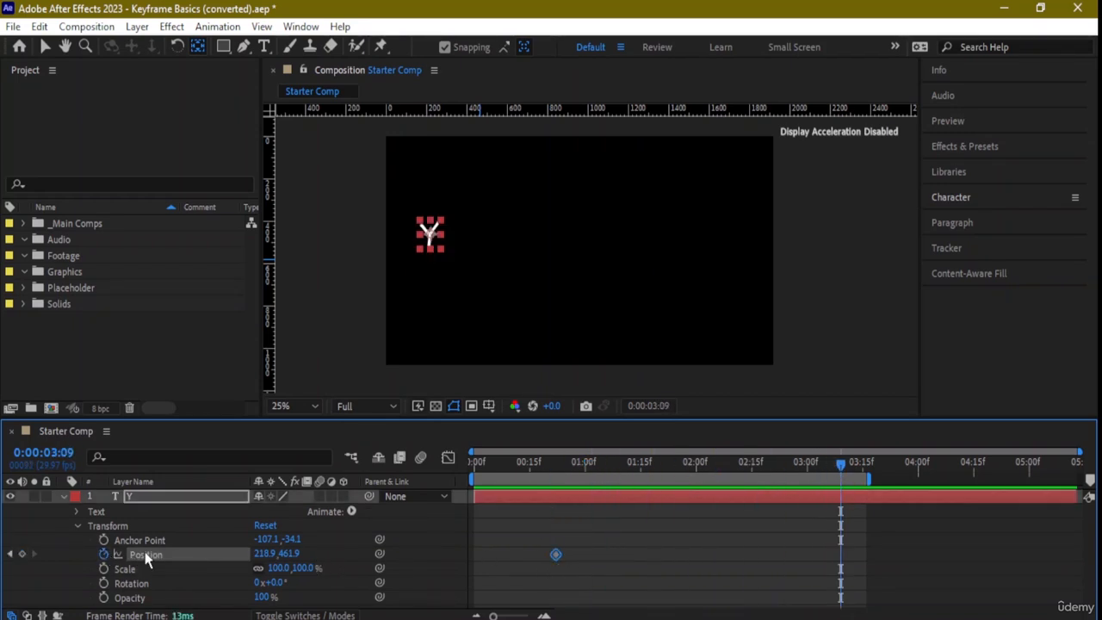
mouse_move(433, 242)
mouse_down()
mouse_move(723, 237)
mouse_move(436, 237)
mouse_move(480, 234)
mouse_move(440, 227)
mouse_up()
key(ctrl+z)
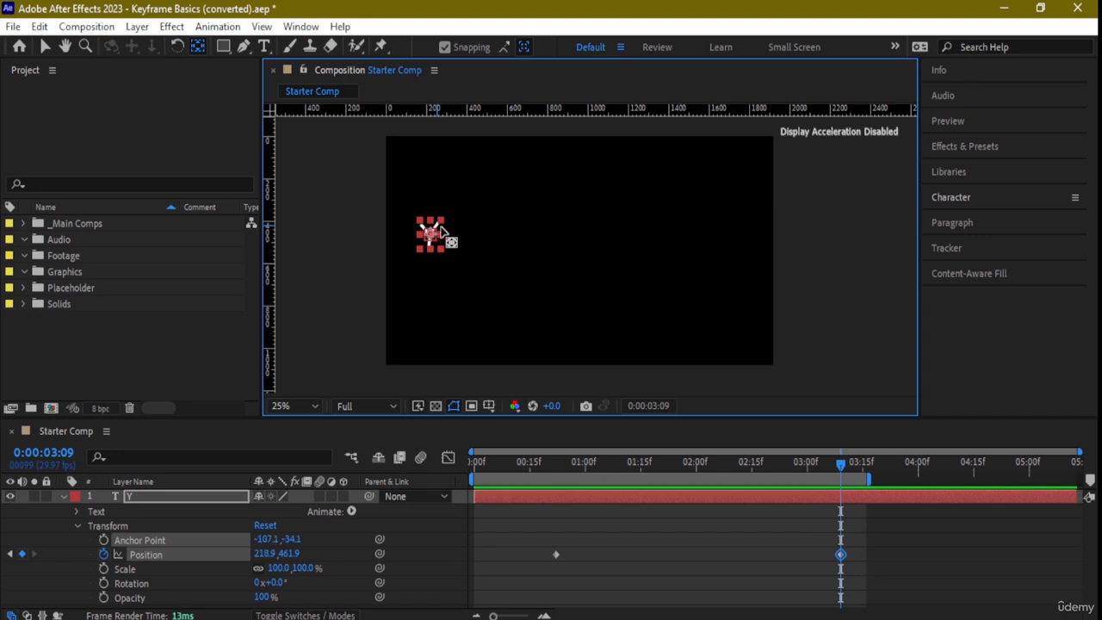
scroll(456, 293, up, 2)
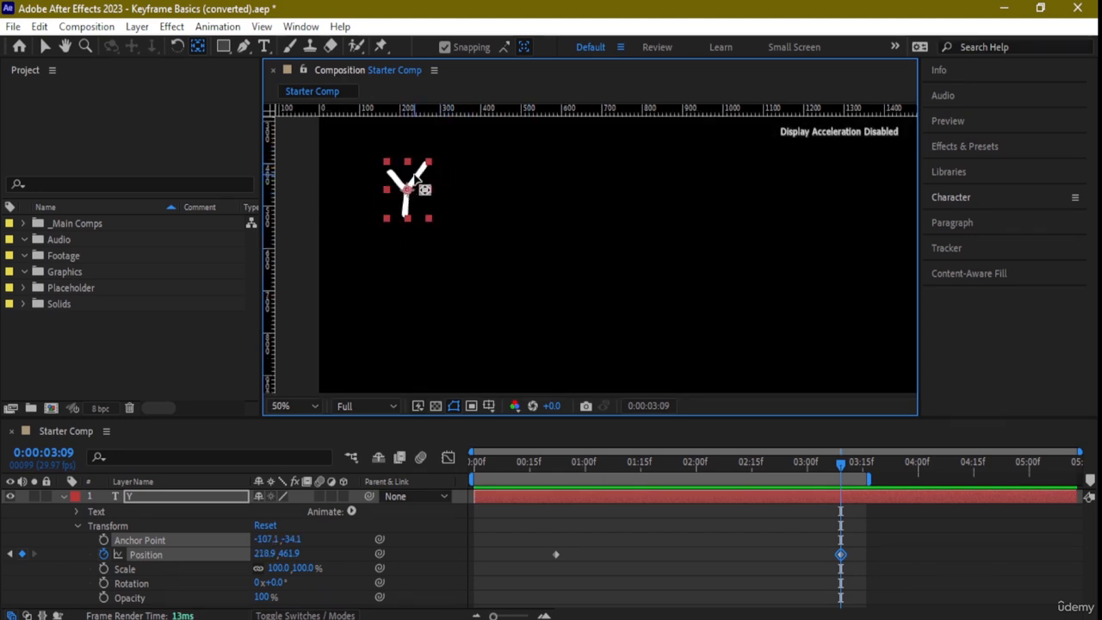
click(44, 46)
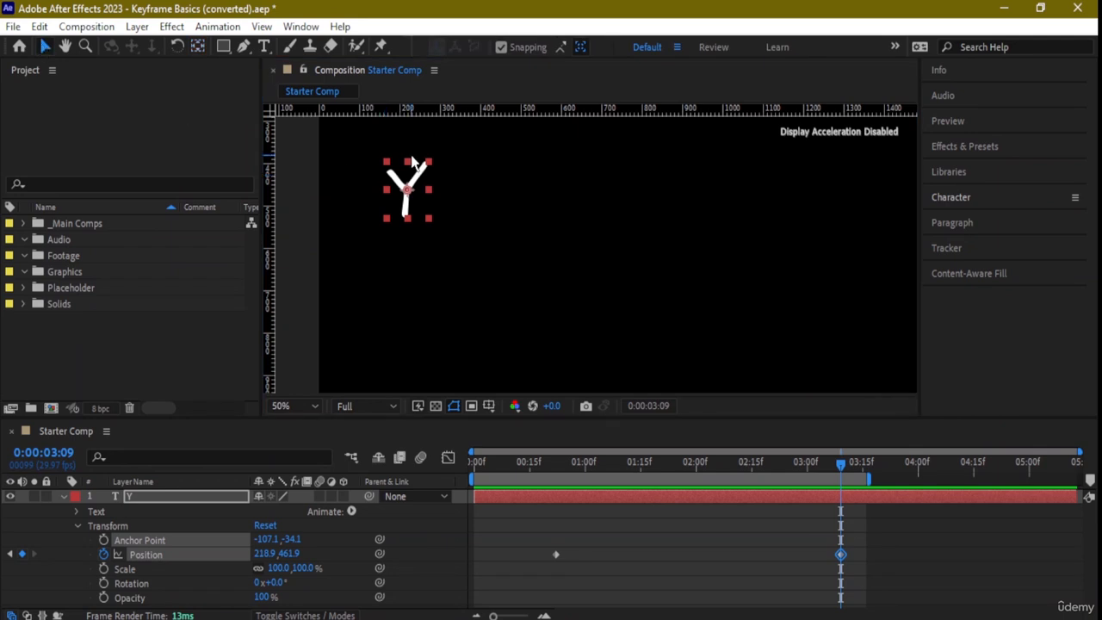
drag(409, 185, 597, 194)
drag(698, 187, 875, 276)
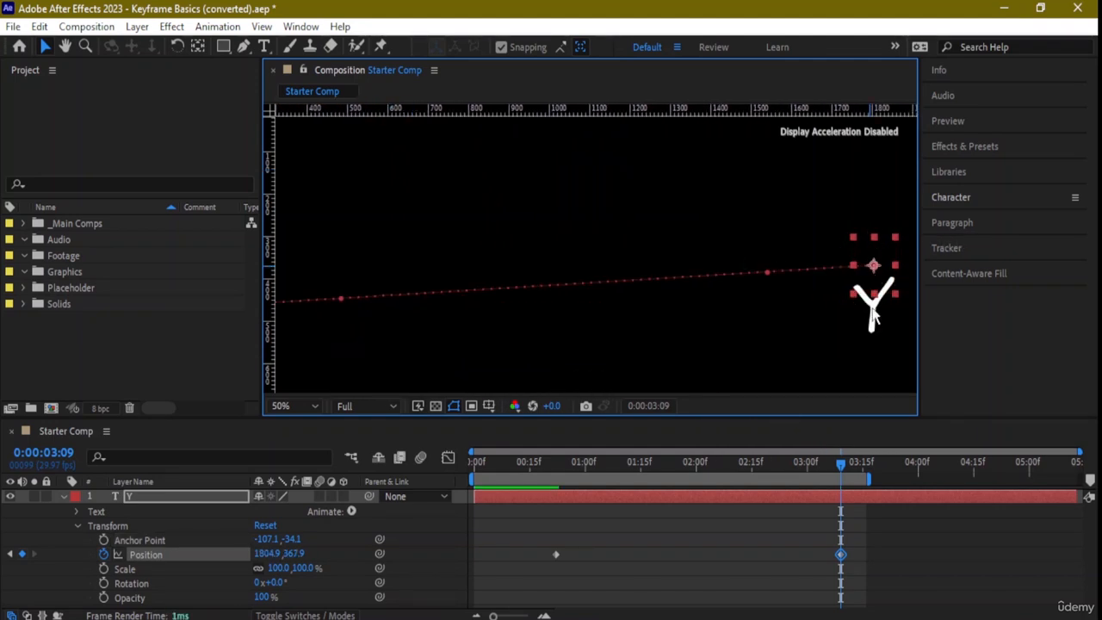
drag(887, 287, 873, 368)
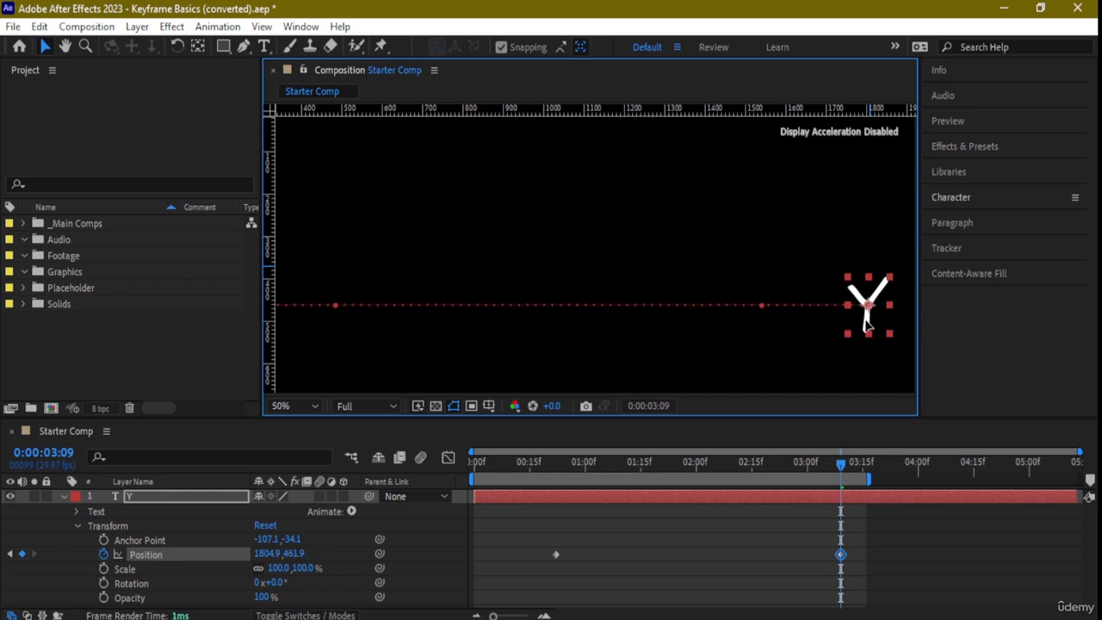
- Shift the Y inward from the composition's right edge at the second keyframe, to Position 1704.9, 461.9
scroll(714, 211, down, 3)
scroll(686, 226, up, 1)
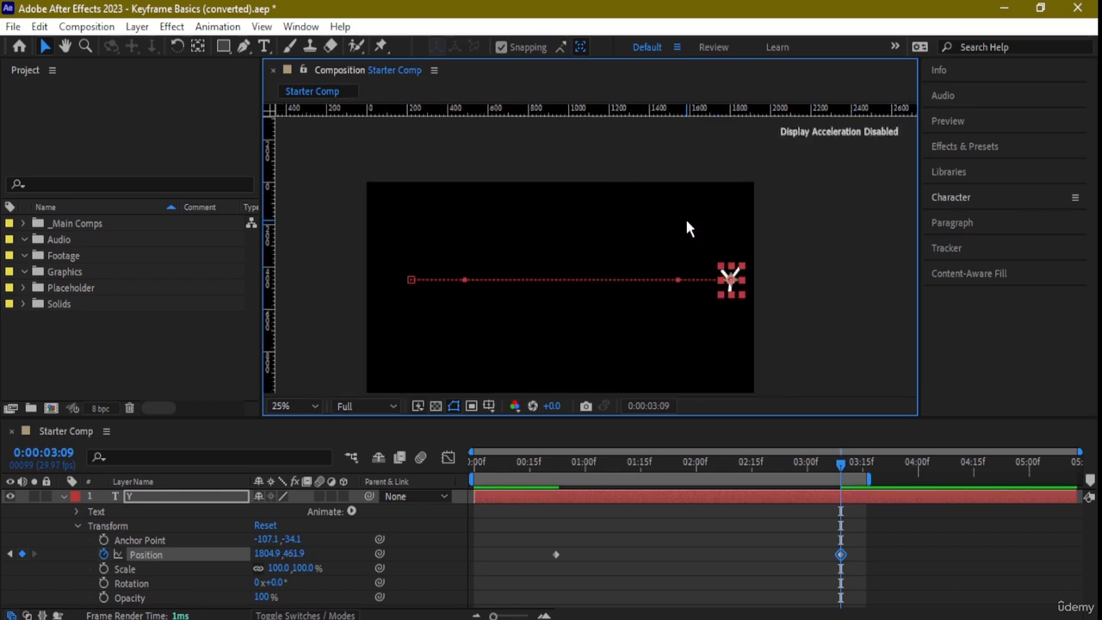
drag(737, 294, 718, 288)
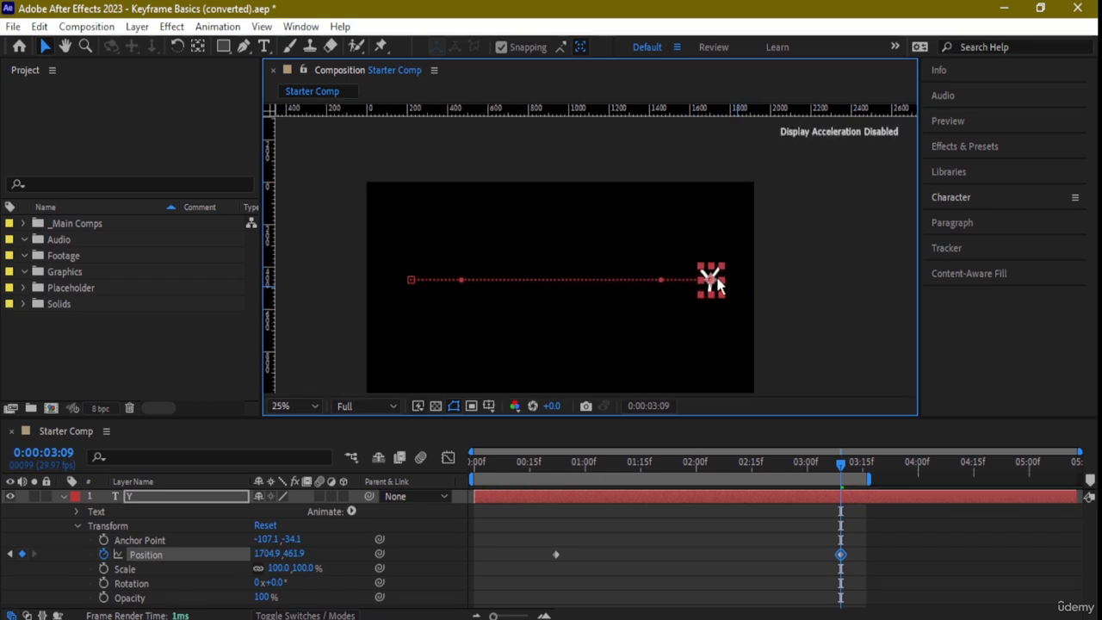
click(589, 236)
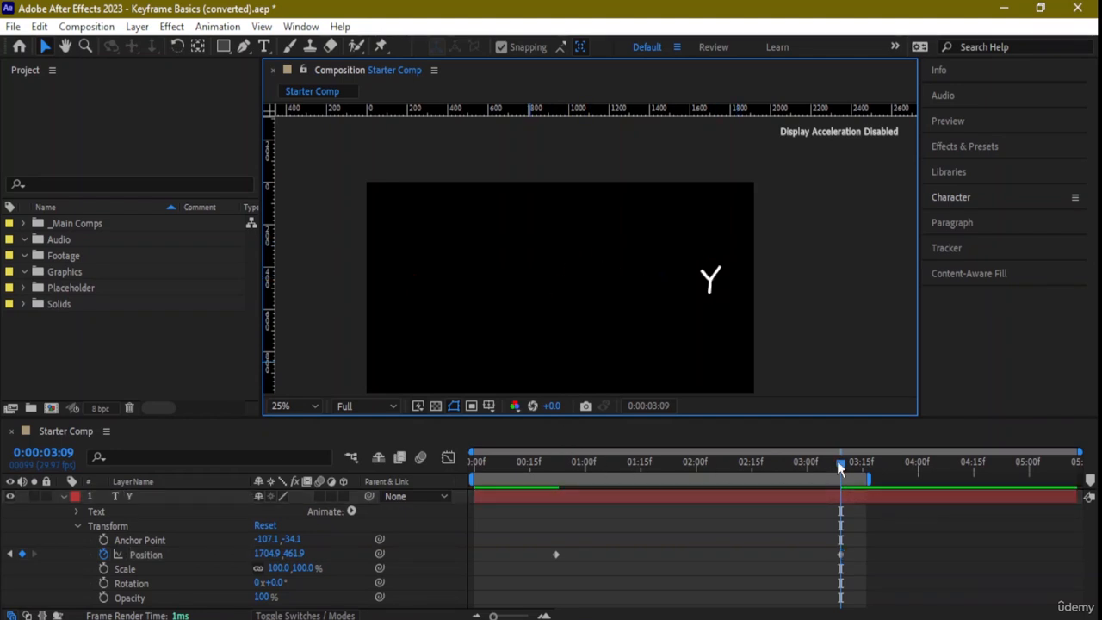
- Scrub the movement back to 0:00:00:15 and collapse the Y layer's properties in the timeline
drag(681, 465, 530, 469)
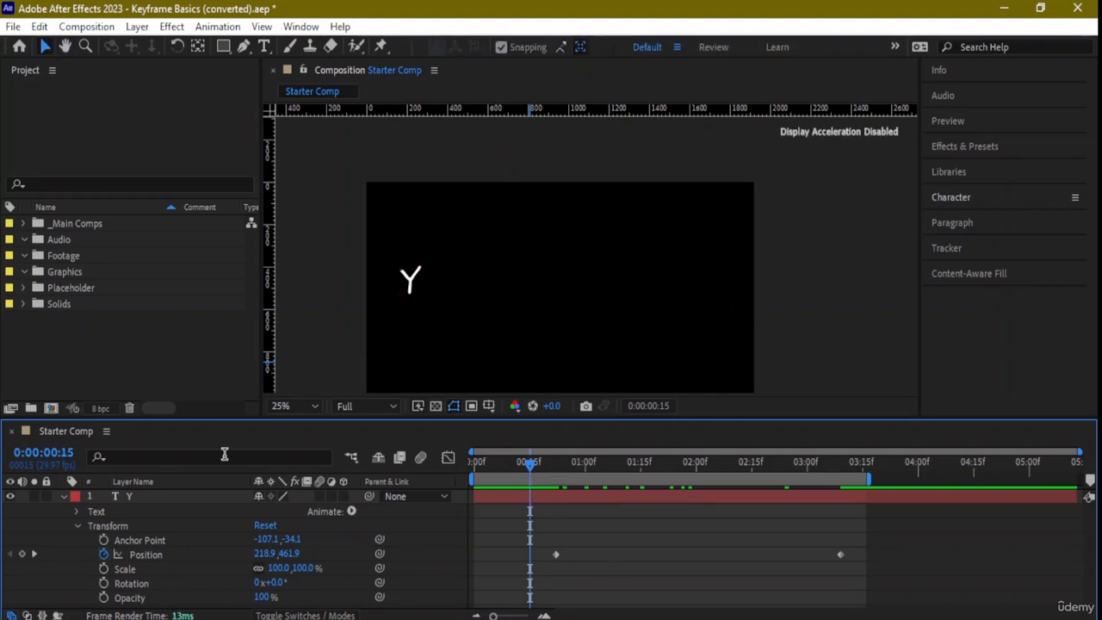
click(117, 500)
click(73, 505)
click(77, 526)
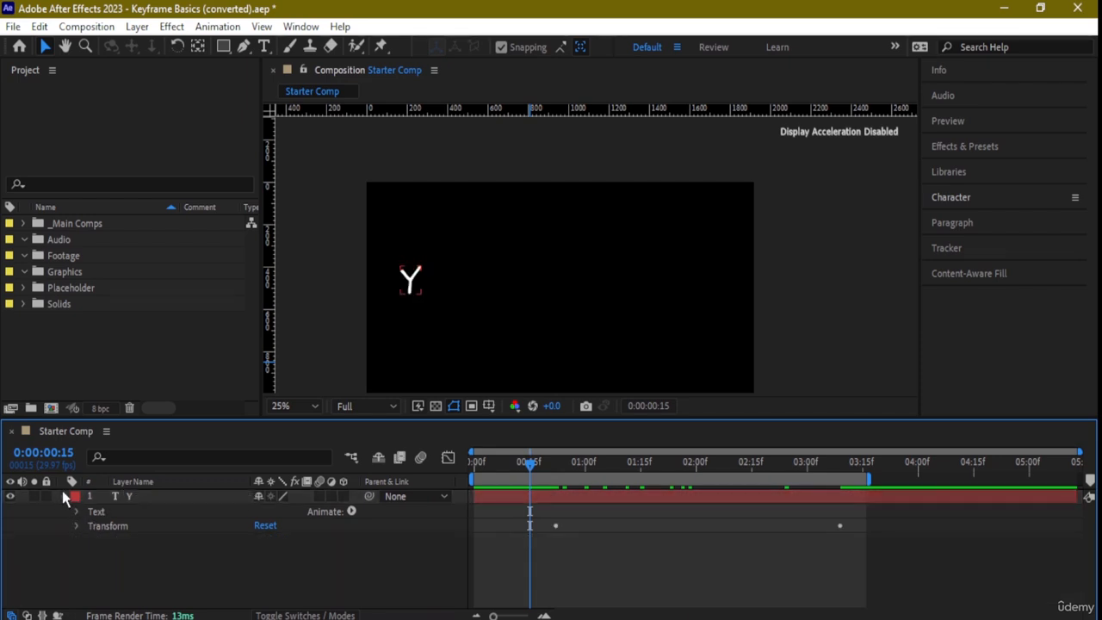
click(61, 497)
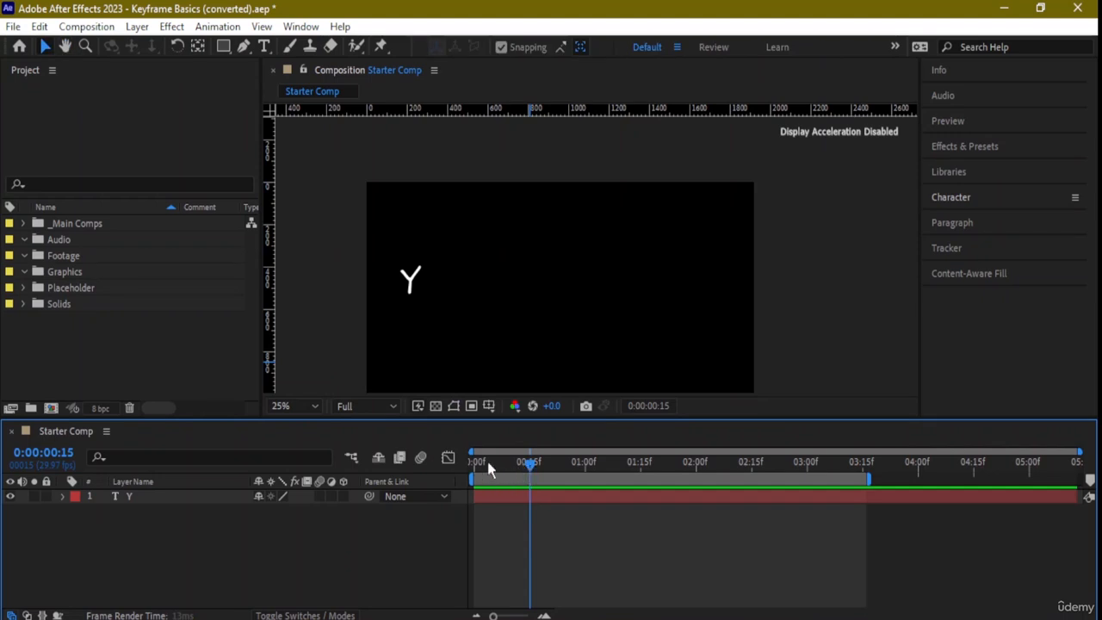
- Play the Y animation from 0:00:00:08 to check its horizontal movement, and stop the preview
click(503, 464)
key(space)
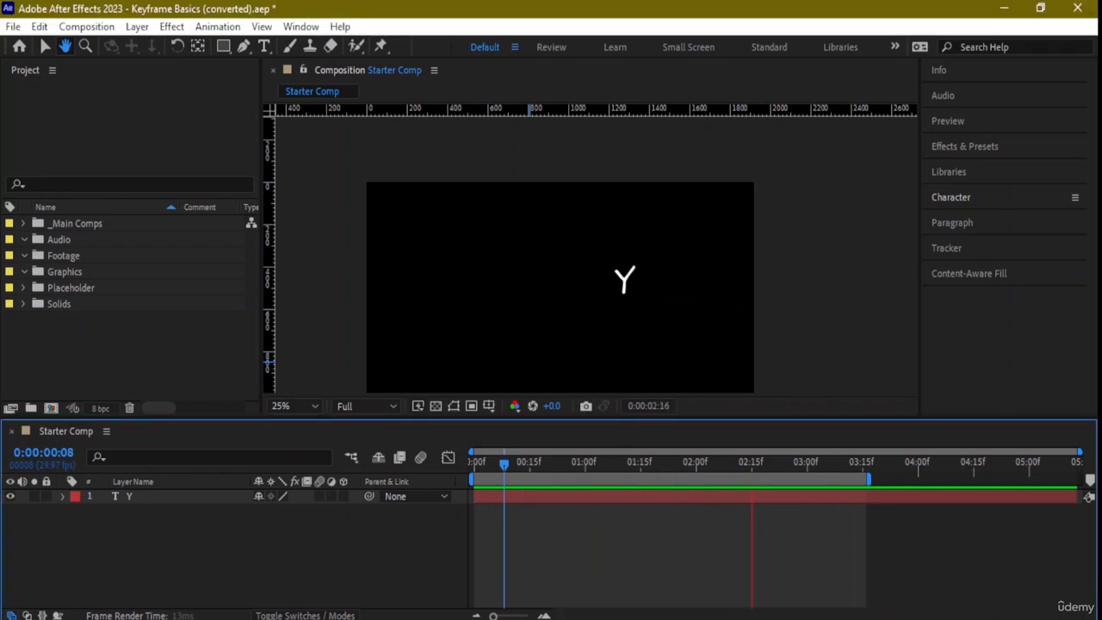
key(space)
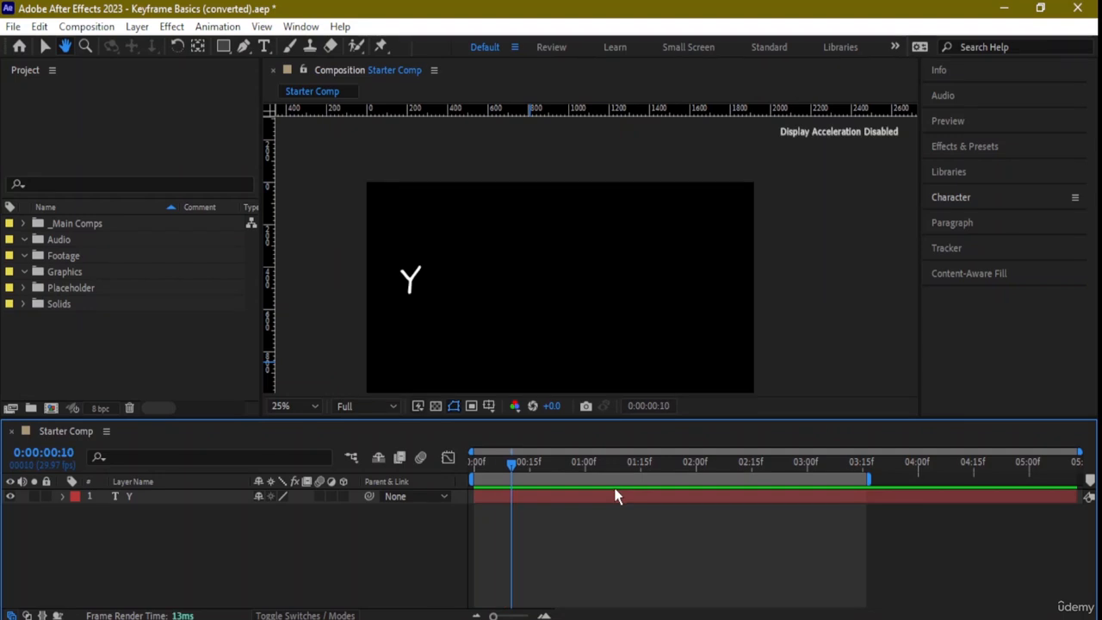
click(410, 287)
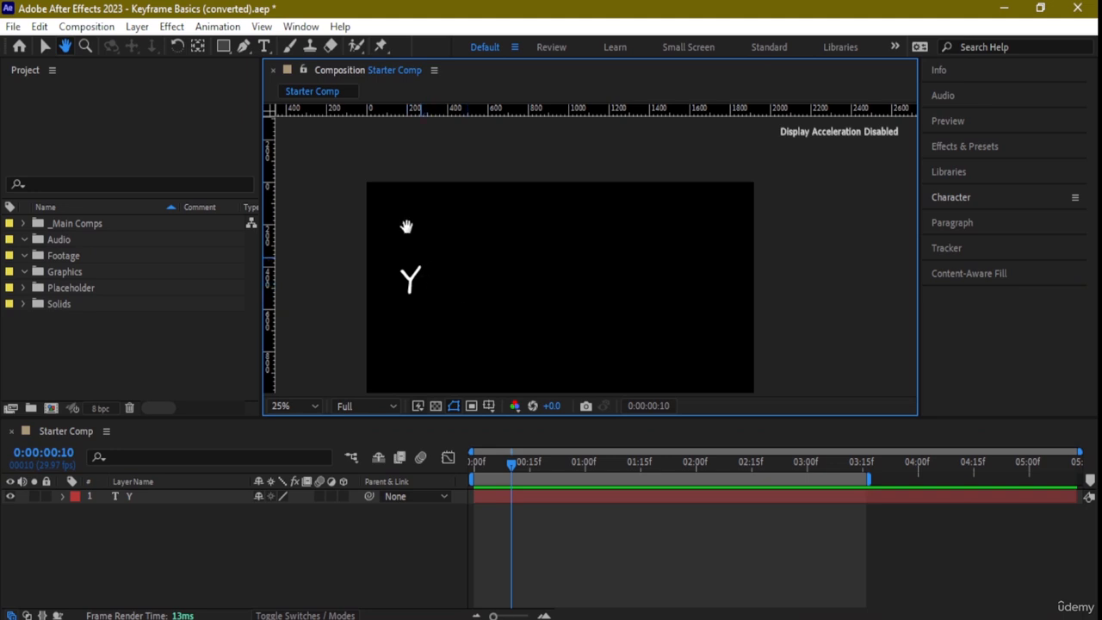
- Select the Y in the composition, move the current time to 0:00:00:17, and expand its layer's Transform properties
key(v)
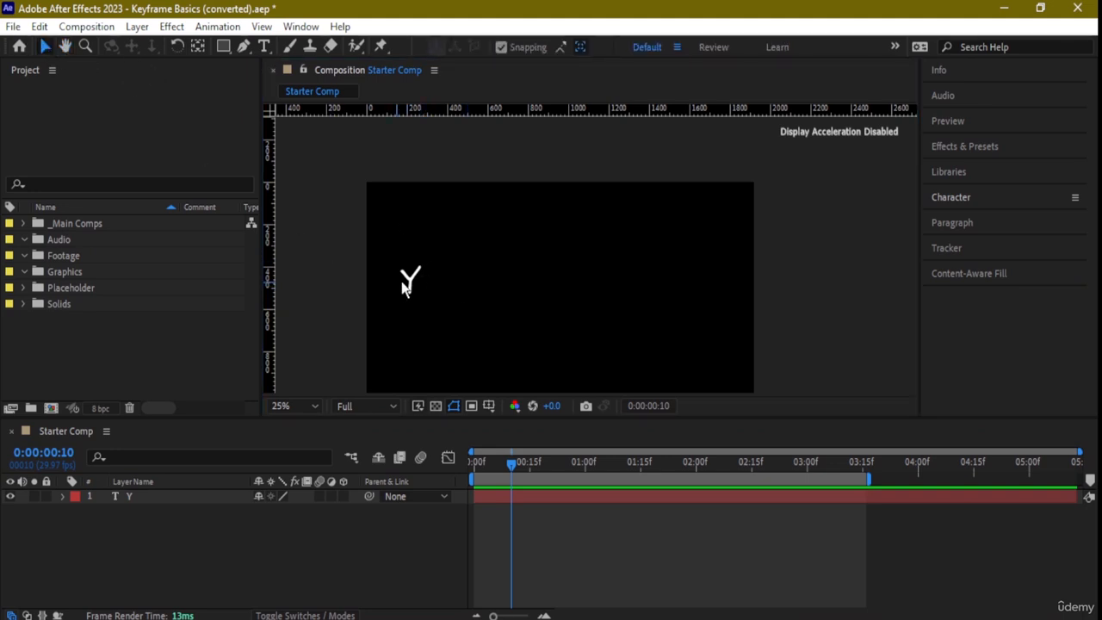
click(411, 283)
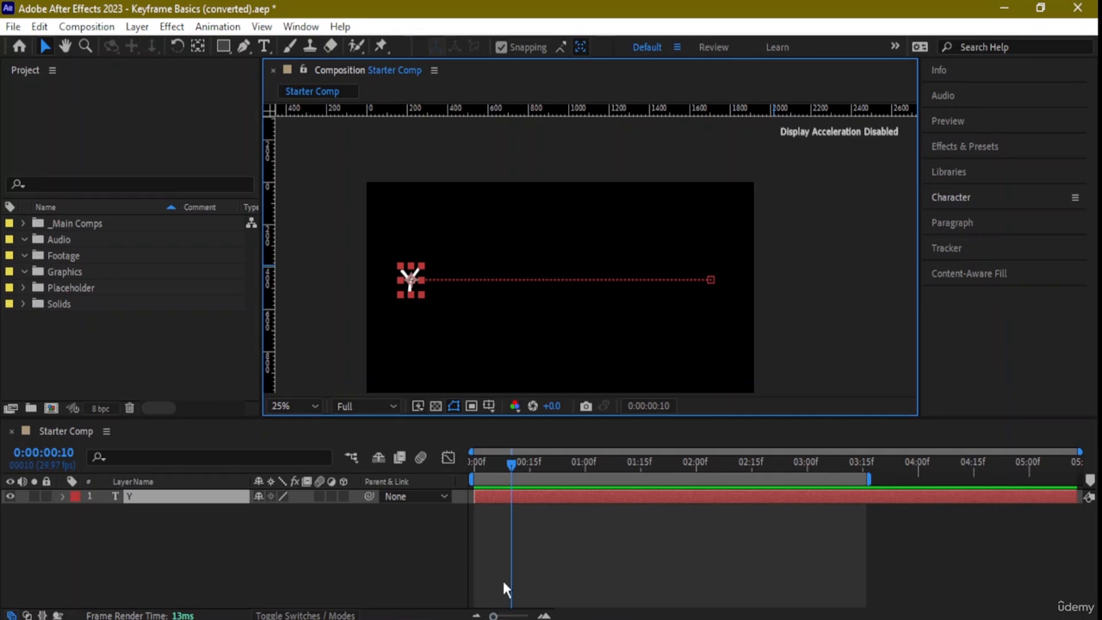
drag(511, 463, 540, 465)
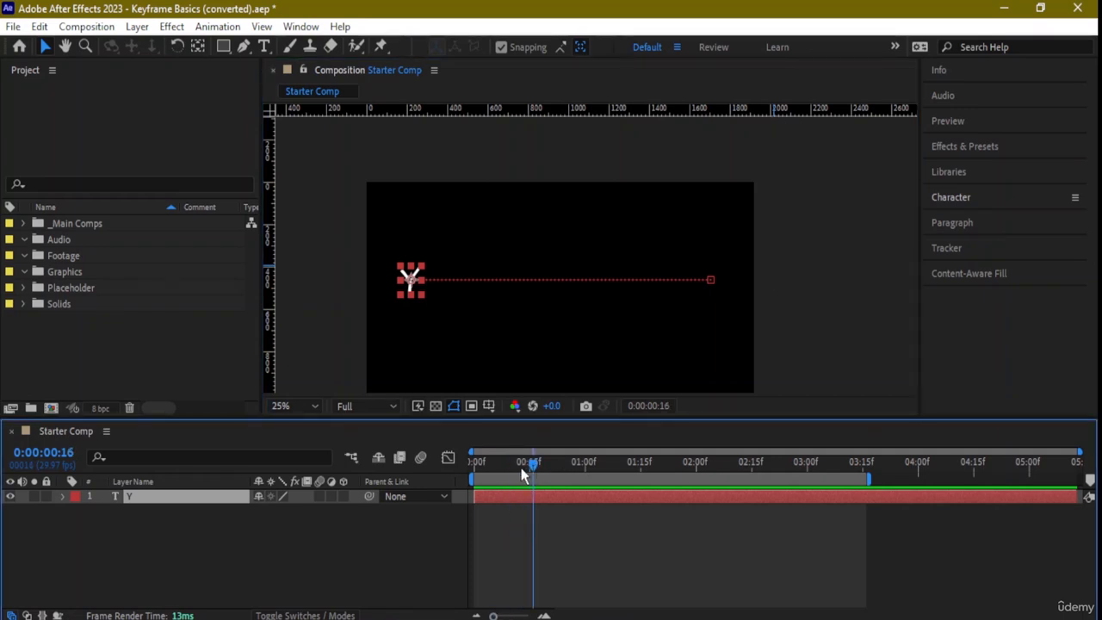
click(61, 498)
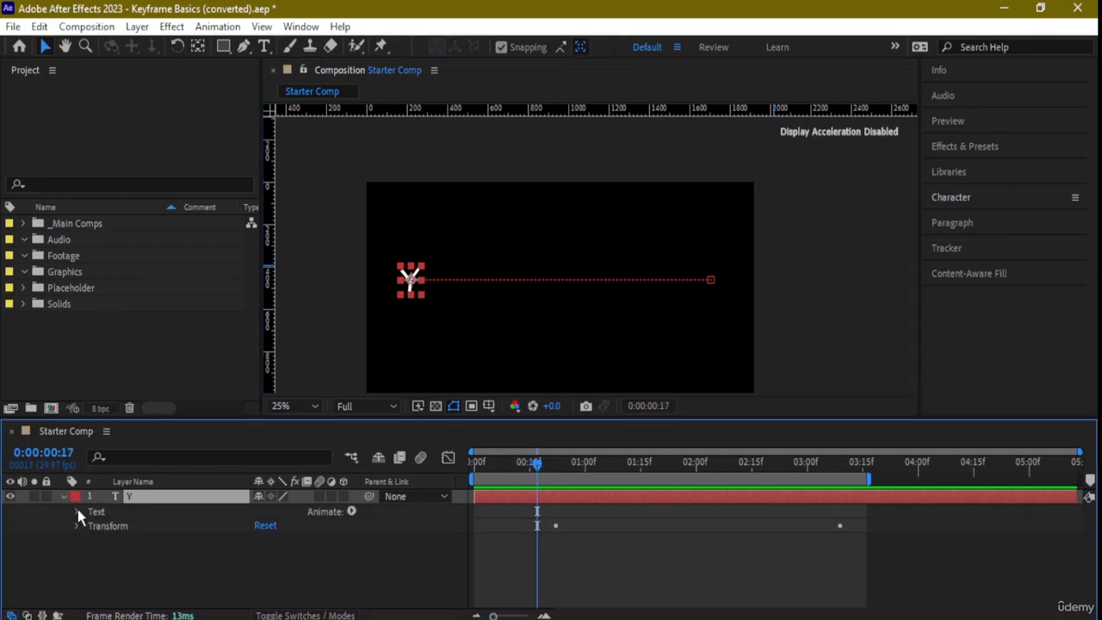
click(76, 525)
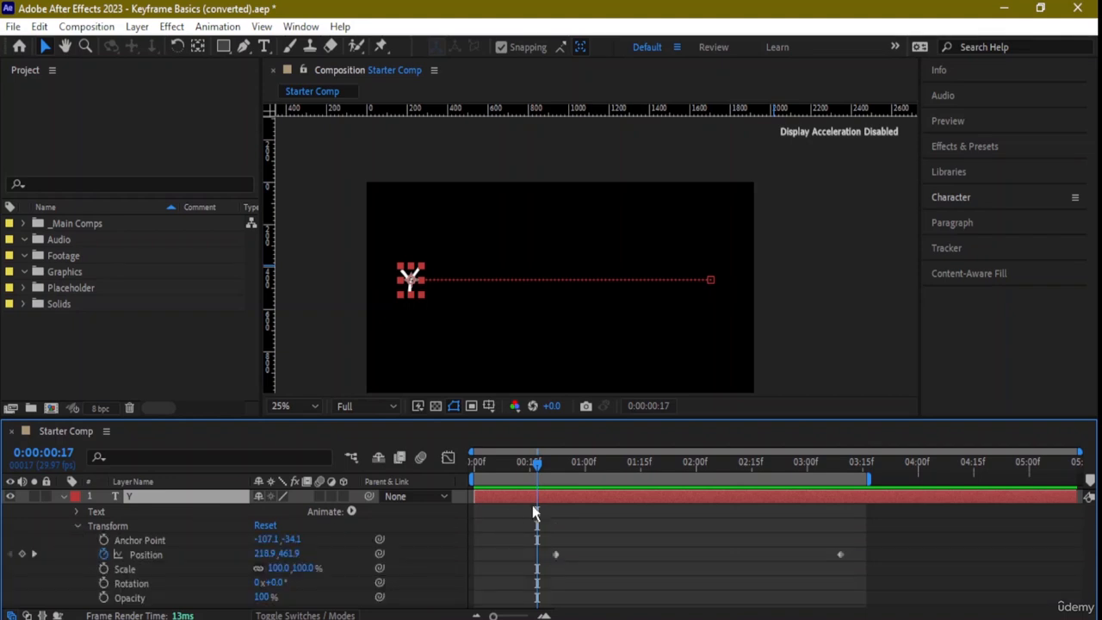
- Add a Position keyframe to the Y layer at 0:00:01:11, and undo a vertical stretch of the letter
drag(536, 465, 628, 486)
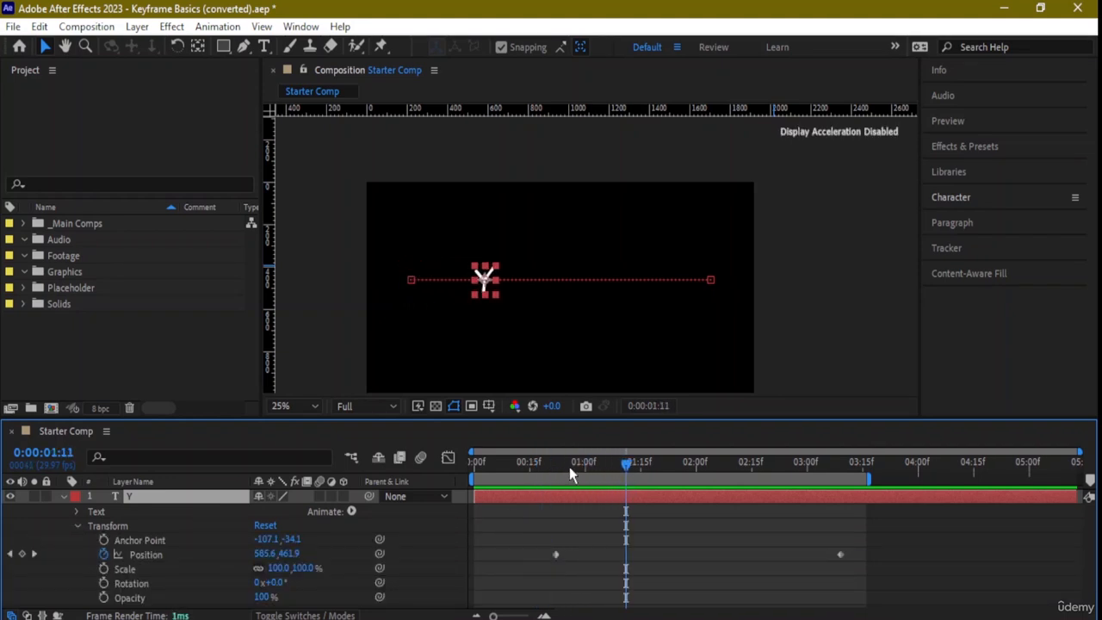
click(488, 293)
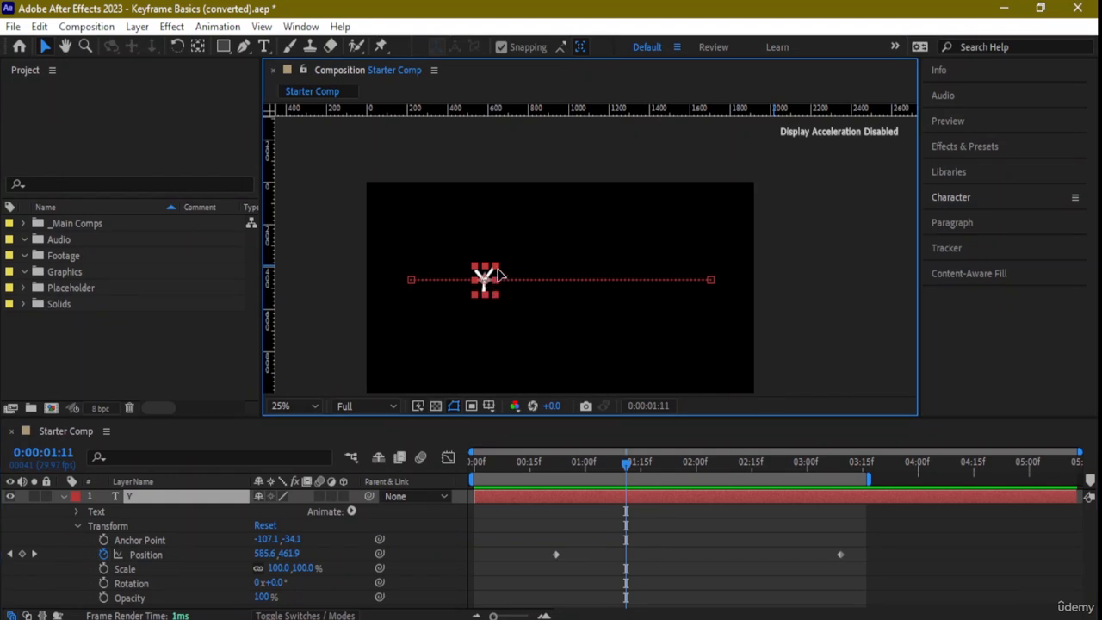
key(alt+shift+p)
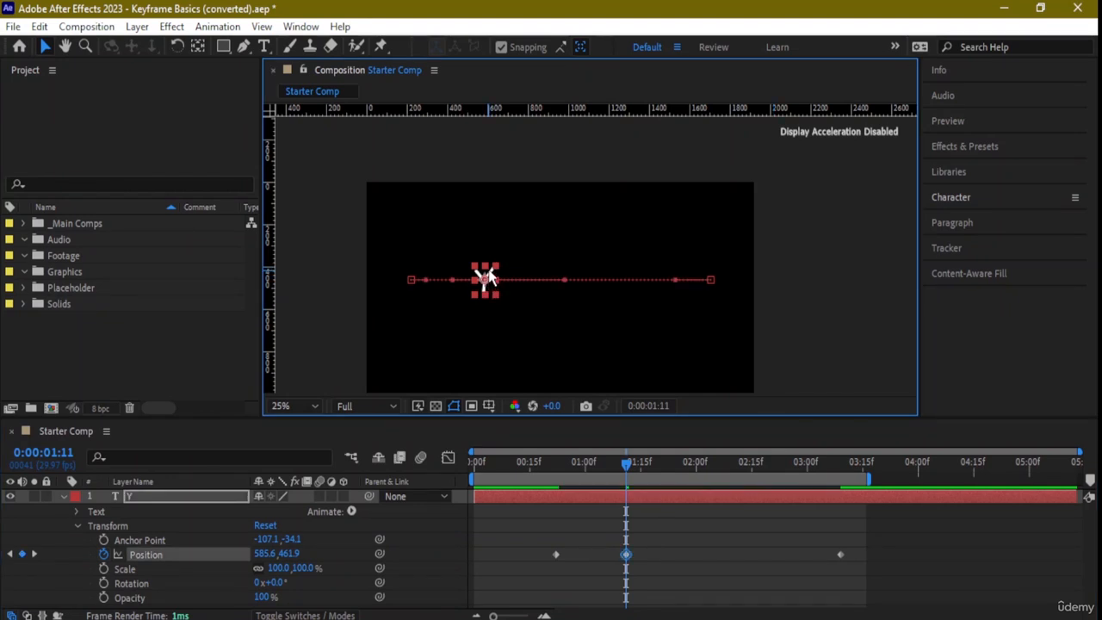
drag(485, 266, 485, 234)
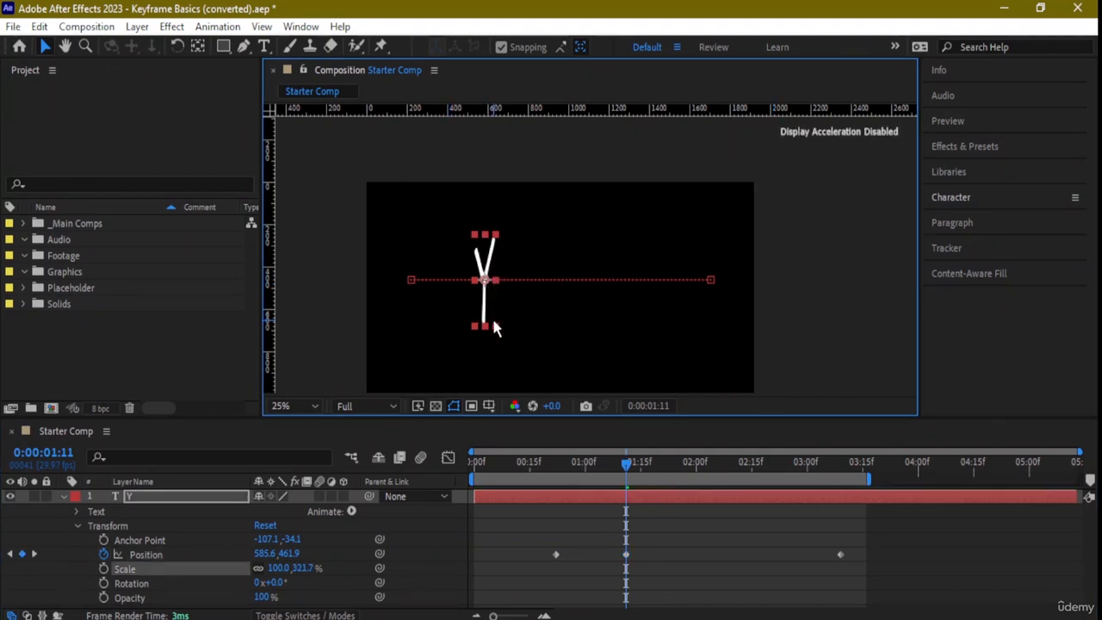
key(ctrl+z)
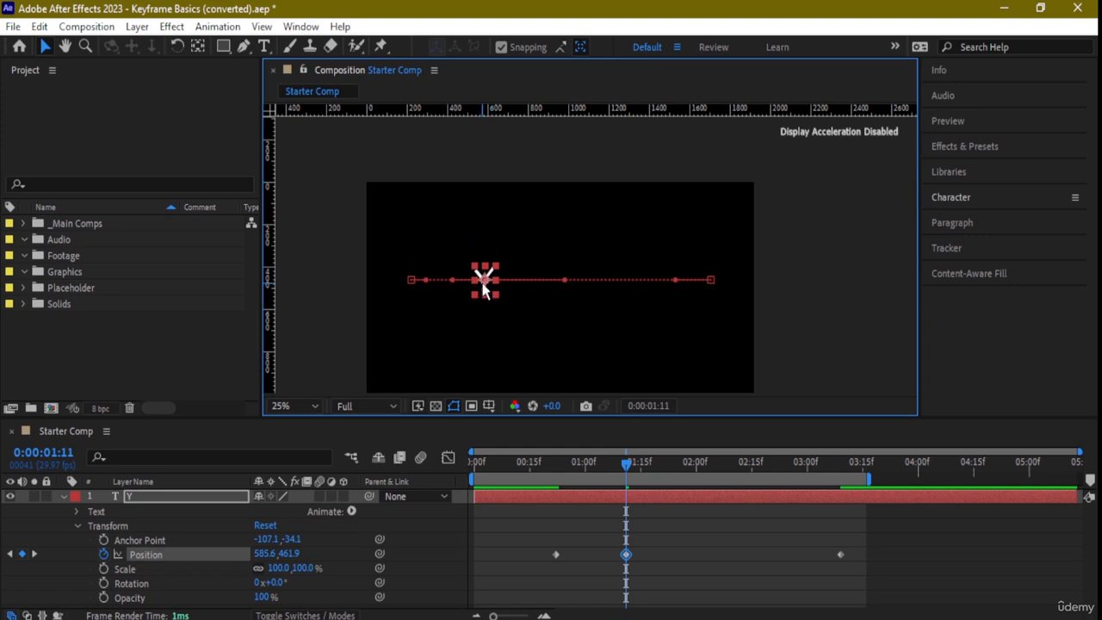
- Raise the Y above its straight path at 0:00:01:11, to Position 655.6, 207.9
scroll(487, 285, up, 2)
scroll(407, 317, down, 1)
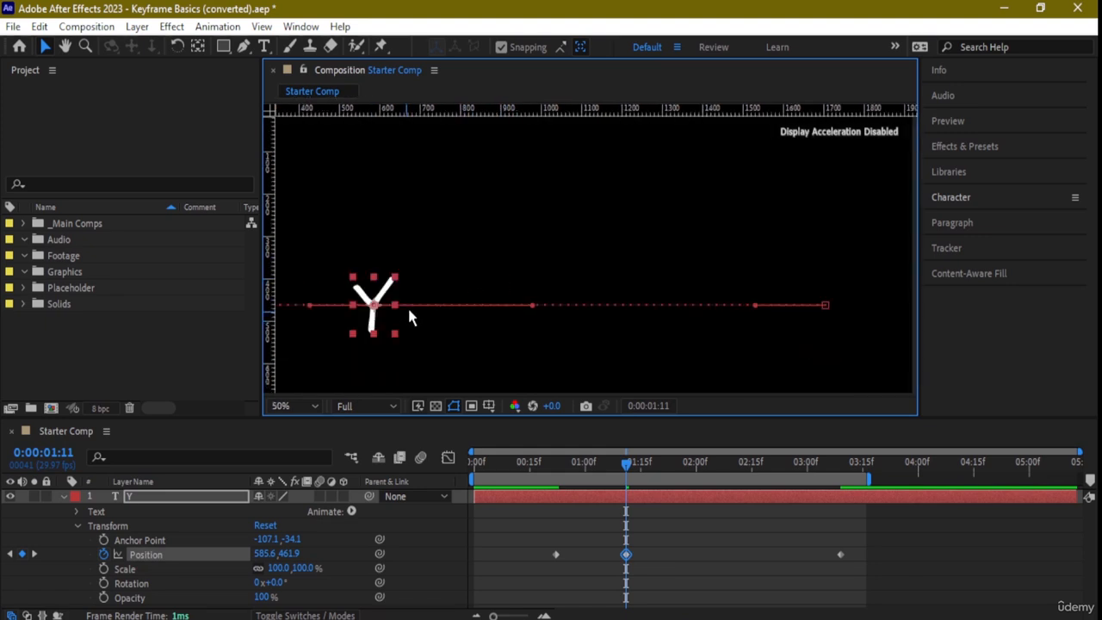
drag(443, 271, 532, 229)
drag(454, 248, 488, 142)
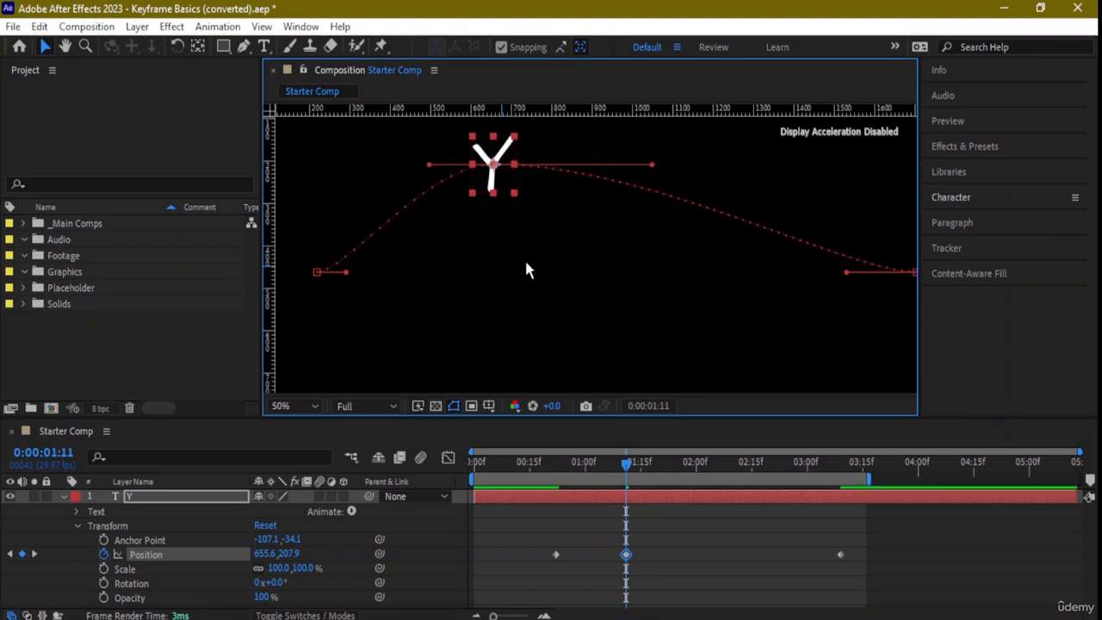
- At 0:00:01:27, lift the Y above the curved motion path, keyframing its Position at 977.7, 149.5
drag(651, 250, 406, 288)
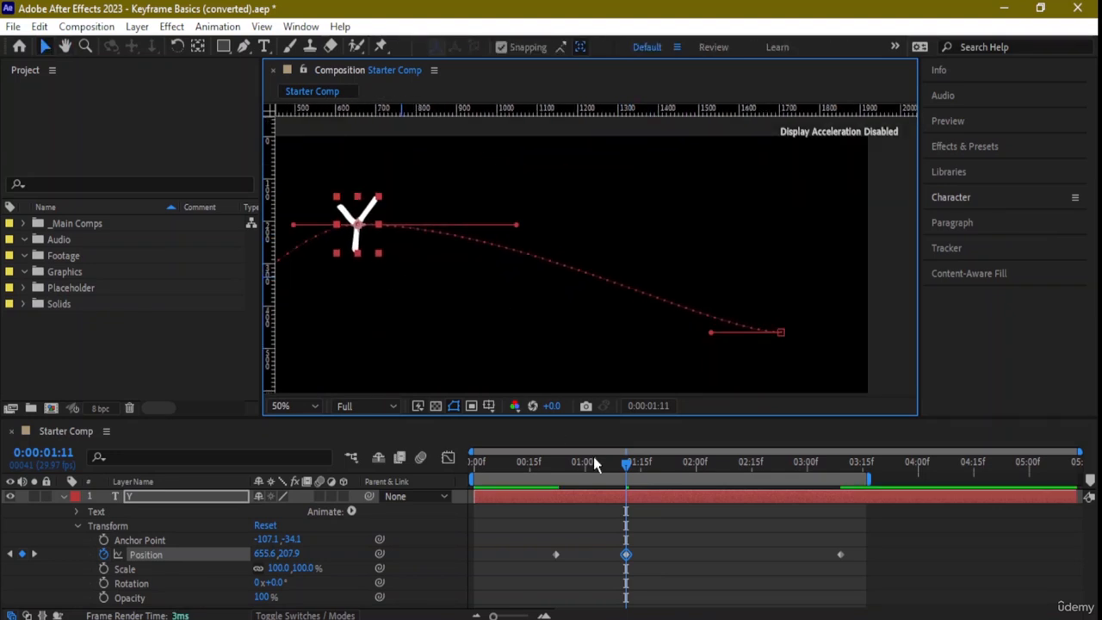
drag(623, 469, 685, 466)
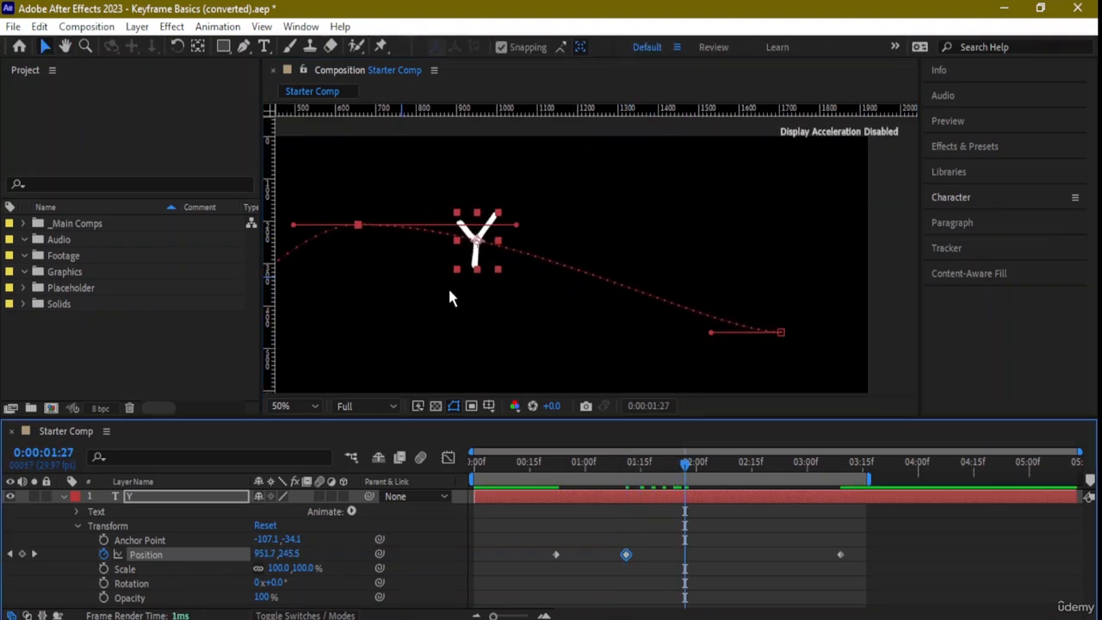
drag(489, 241, 492, 188)
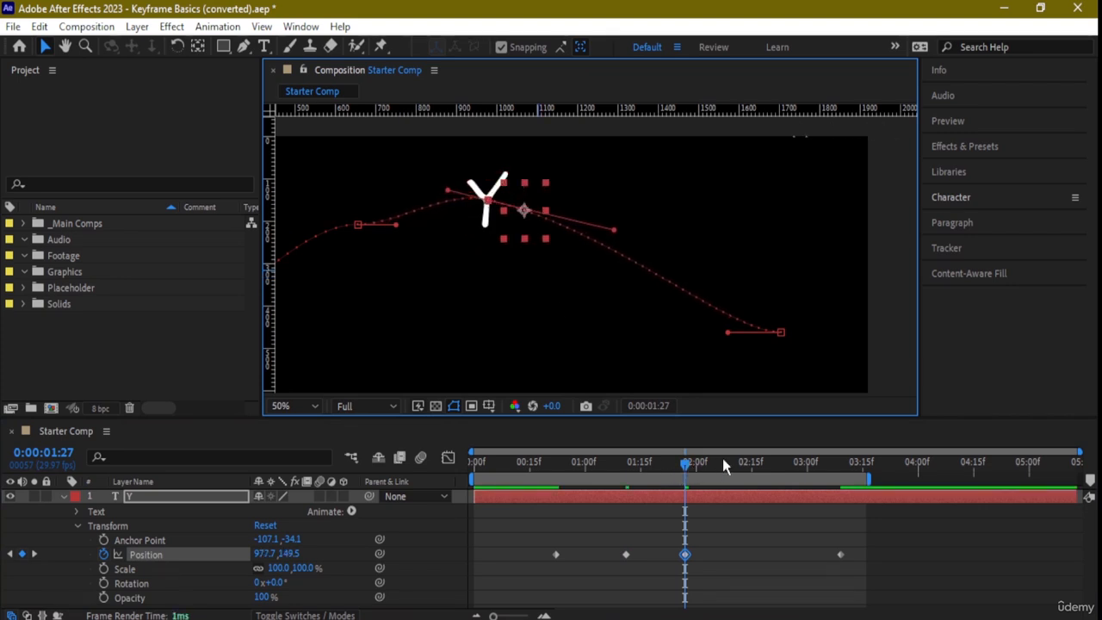
- At 0:00:02:19, keyframe the Y's Position at 1388.0, 229.0, and nudge the two middle path points before it upward to even the arc
click(752, 463)
click(769, 466)
drag(650, 252, 661, 223)
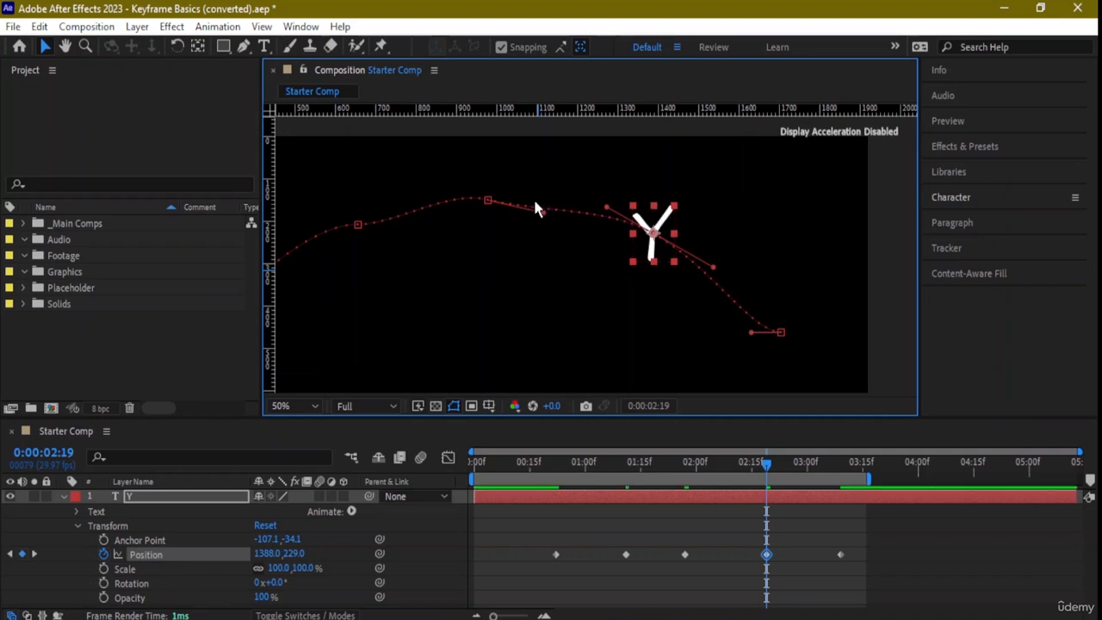
drag(488, 201, 490, 191)
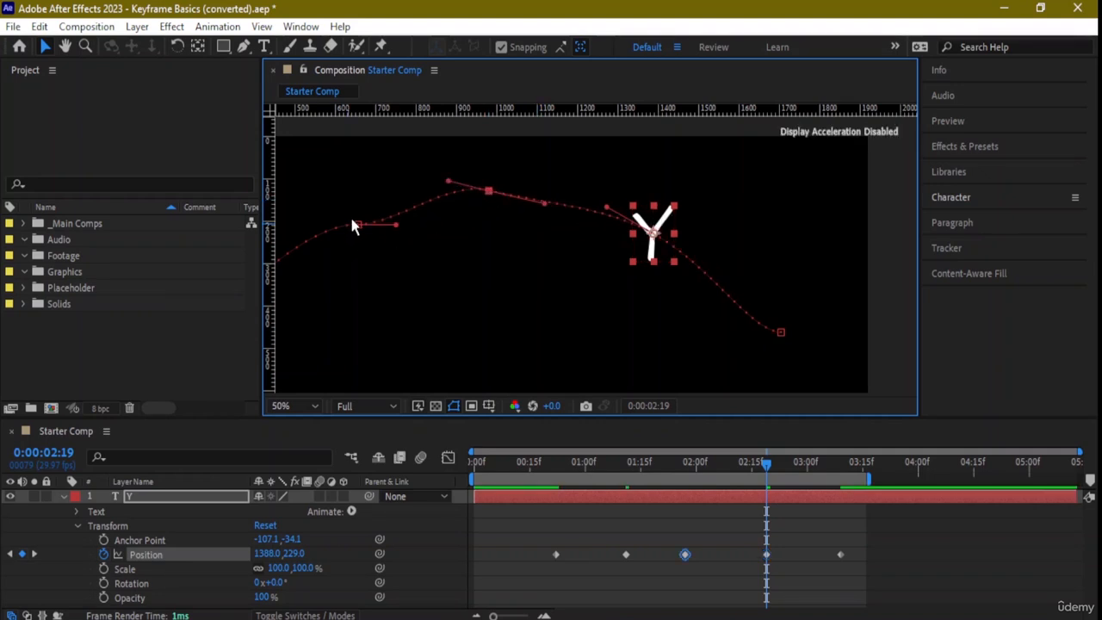
drag(358, 226, 330, 210)
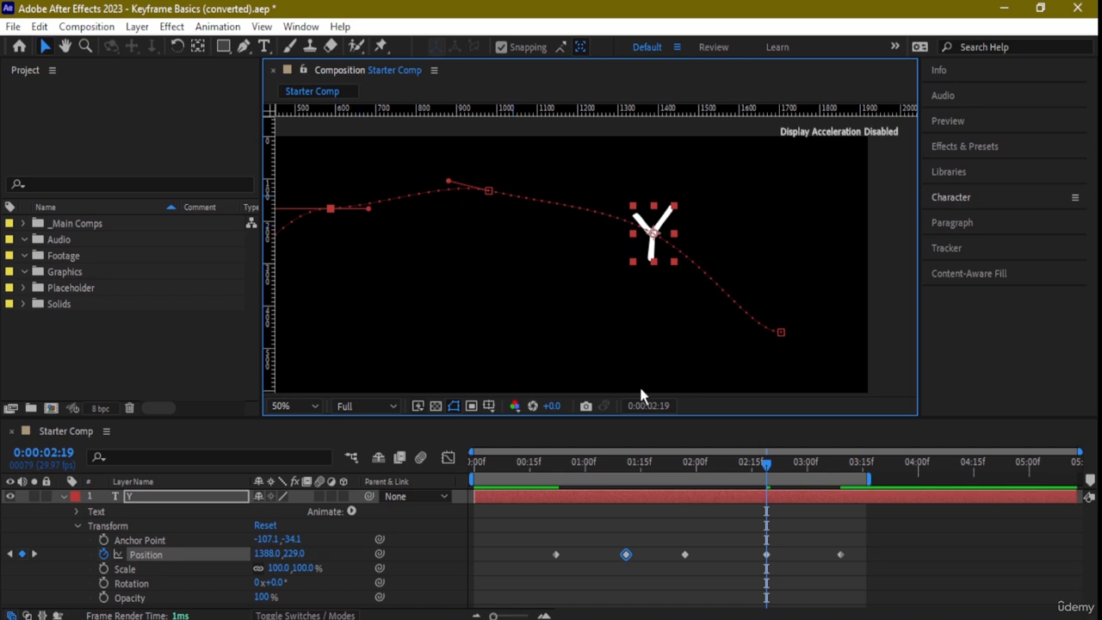
- Play the Y animation from 0:00:00:00 to check its arched movement, and stop the preview
scroll(624, 379, down, 2)
drag(762, 460, 422, 465)
key(space)
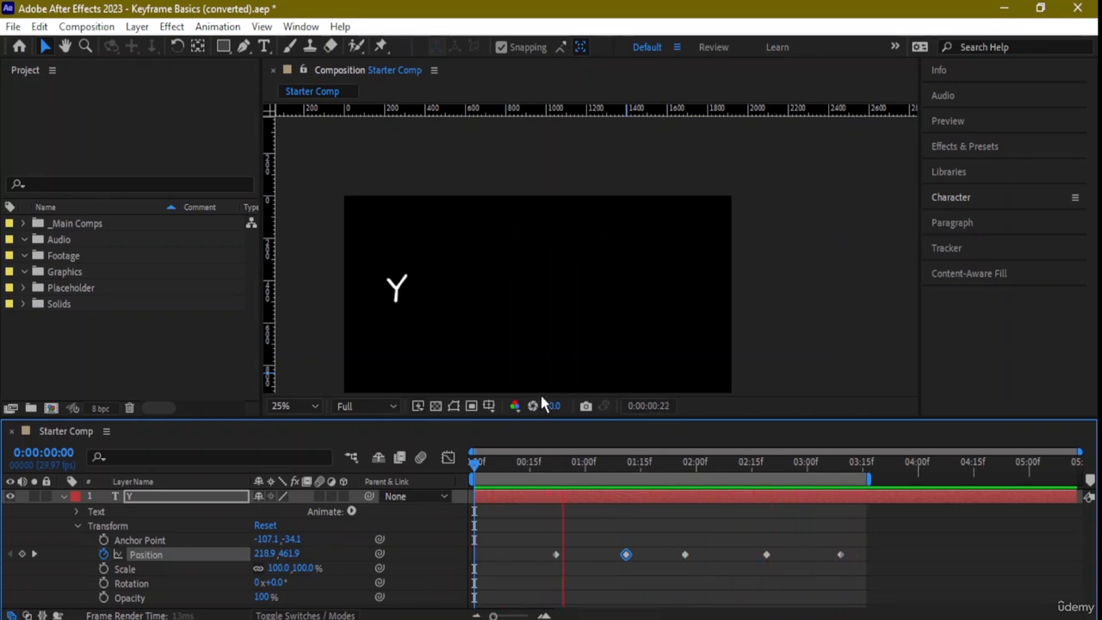
key(space)
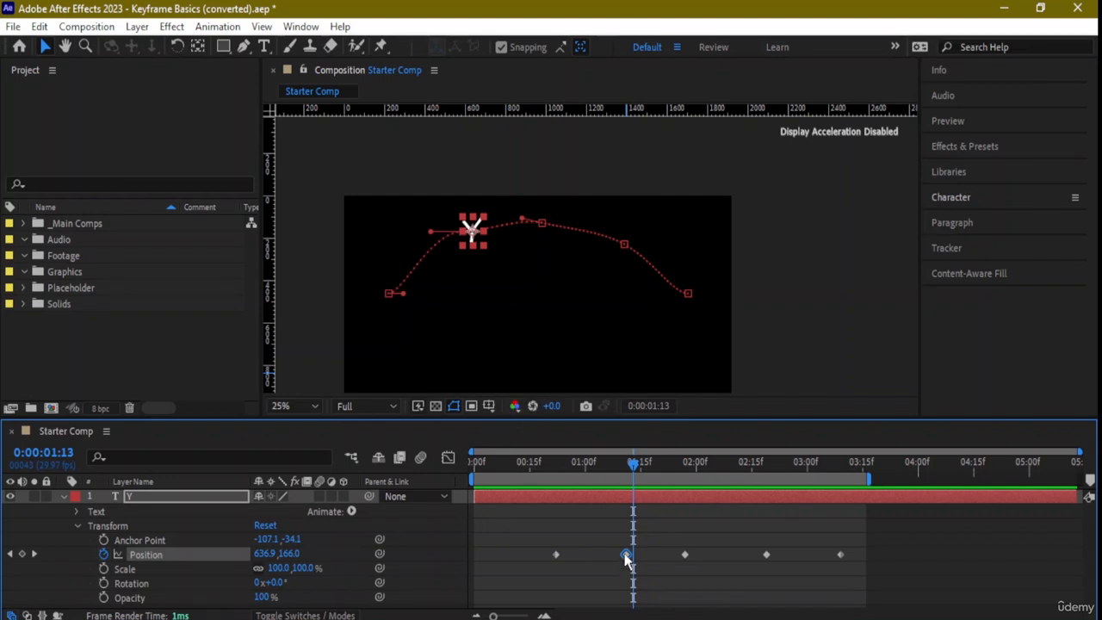
- Delete the three middle Position keyframes of the Y layer, keeping only the first and last ones
key(Delete)
click(687, 559)
click(686, 555)
key(Delete)
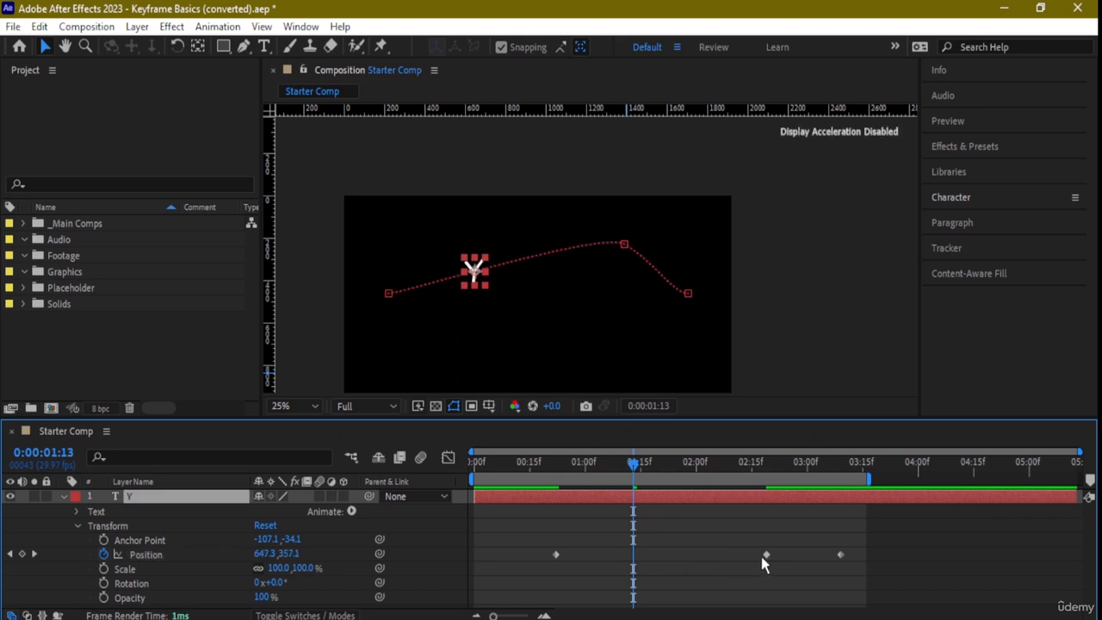
click(764, 555)
key(Delete)
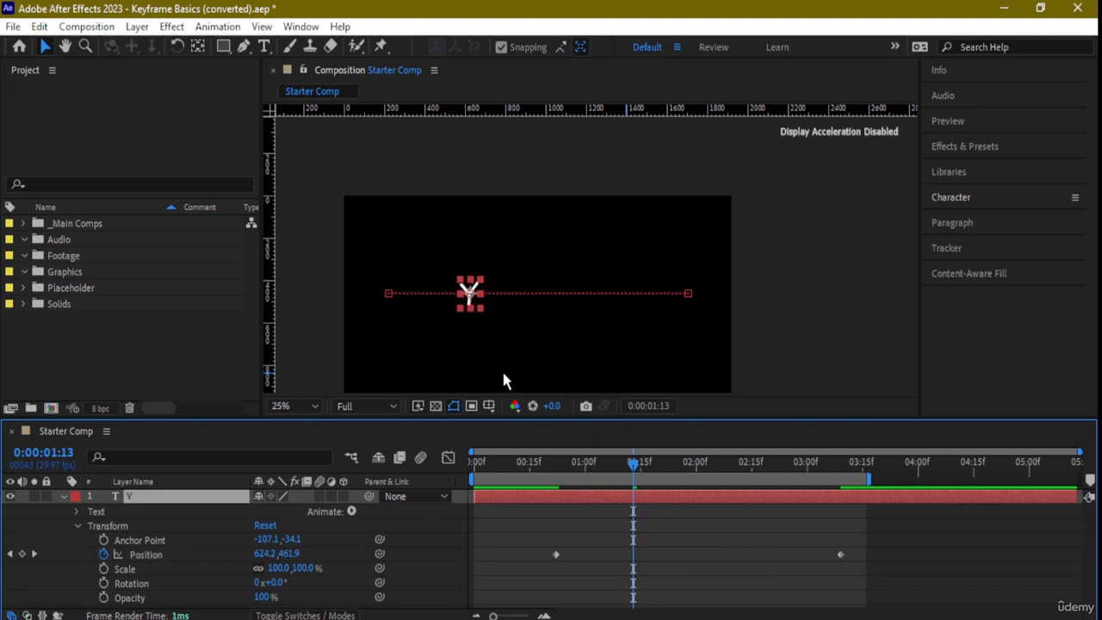
- At 0:00:01:13, move the Y near the composition's centre, to Position 932.2, 457.9, and delete the resulting keyframe
drag(470, 308, 532, 300)
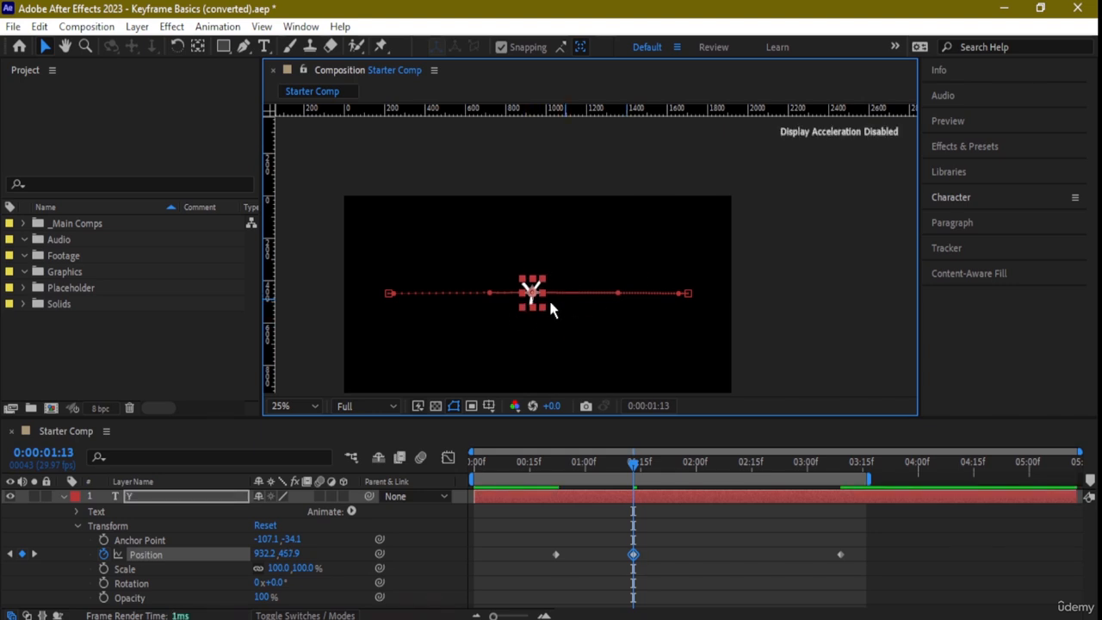
click(540, 301)
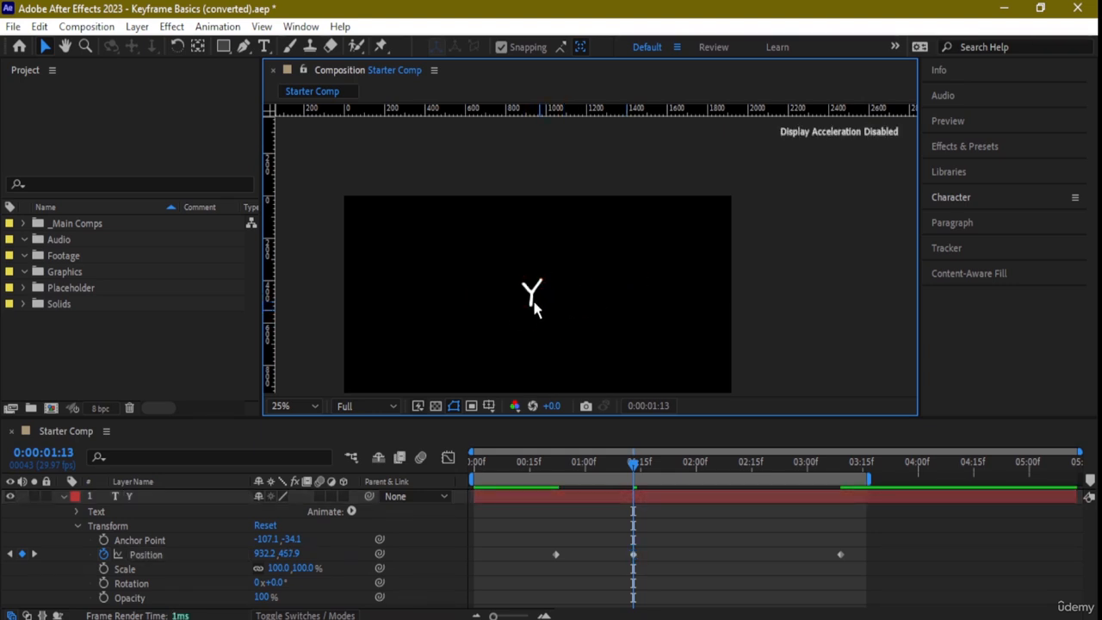
click(534, 292)
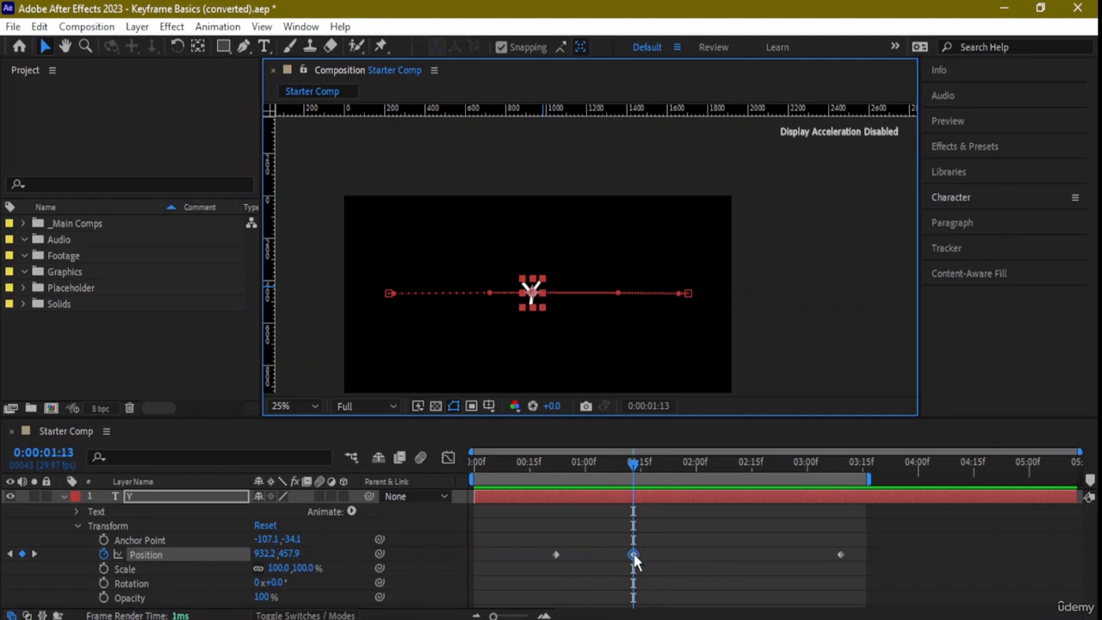
key(Delete)
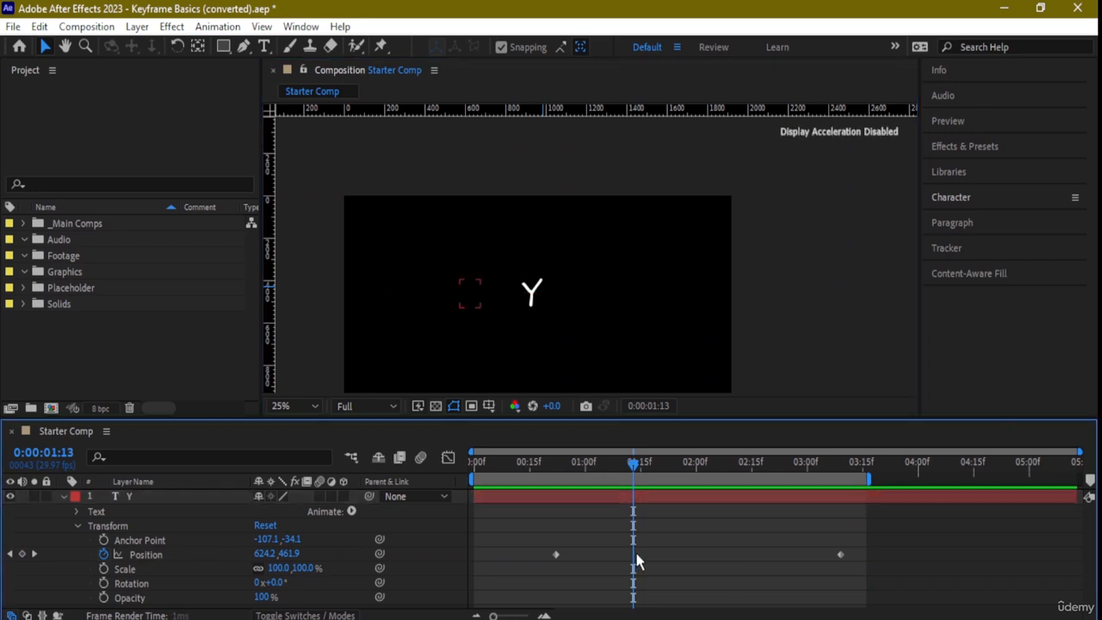
click(533, 594)
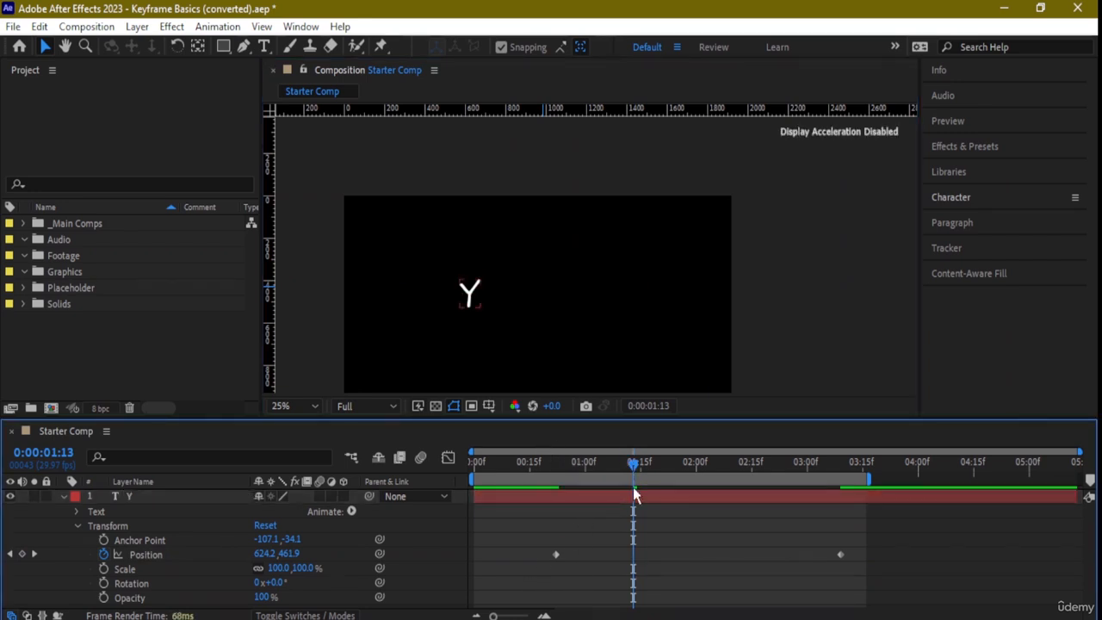
- With the current time at 0:00:00:21, set the first Position keyframe's temporal interpolation to Linear and spatial interpolation to Bezier
drag(620, 463, 552, 464)
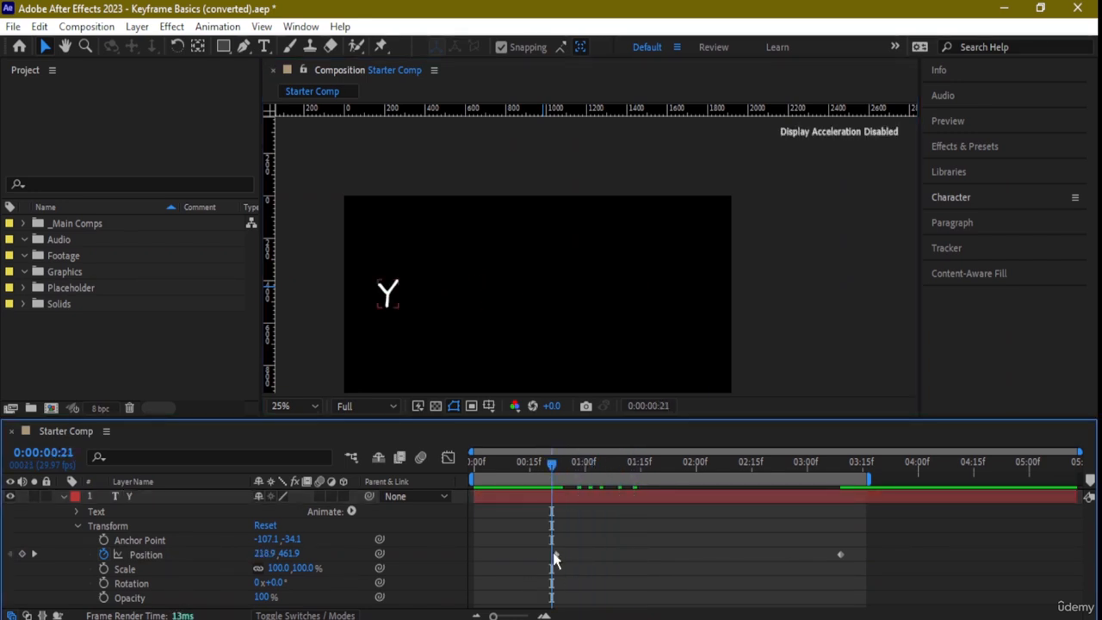
click(556, 555)
right_click(556, 555)
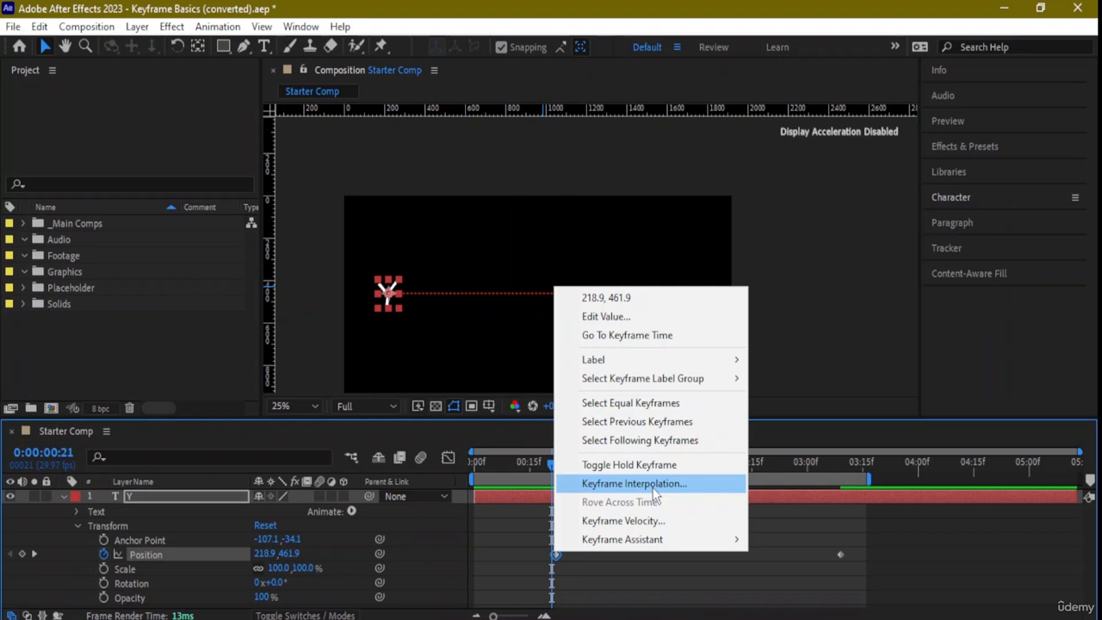
click(654, 491)
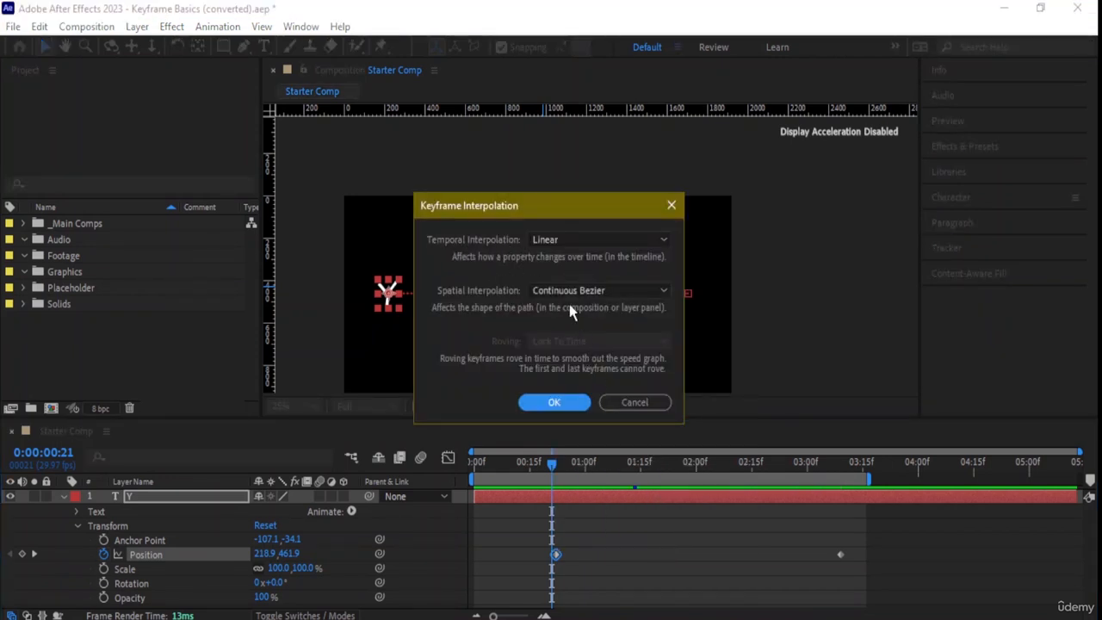
click(581, 243)
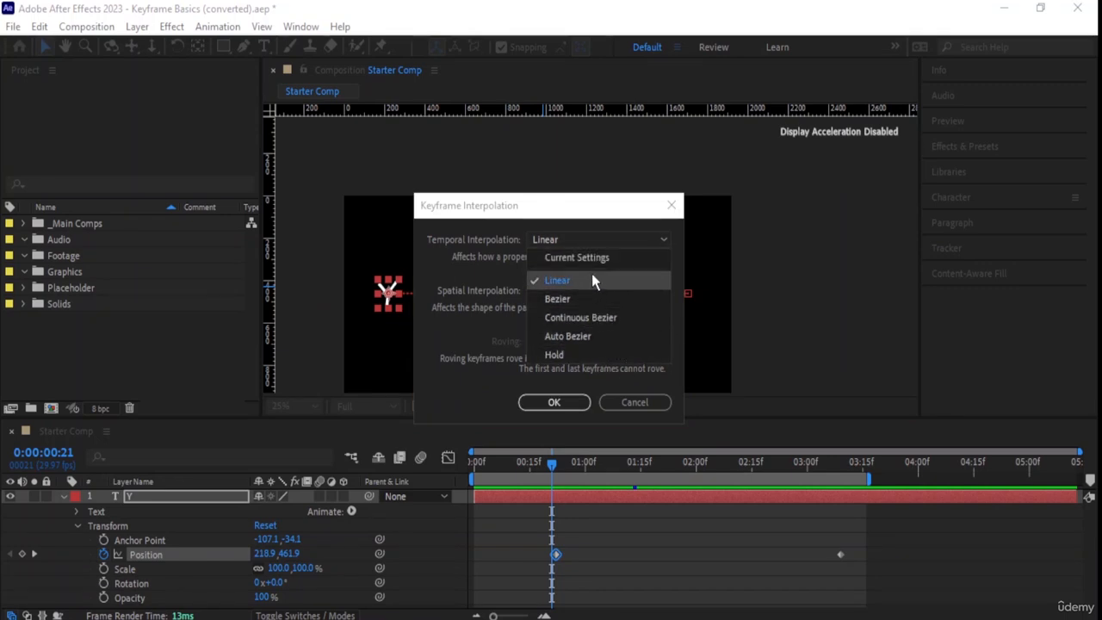
click(592, 280)
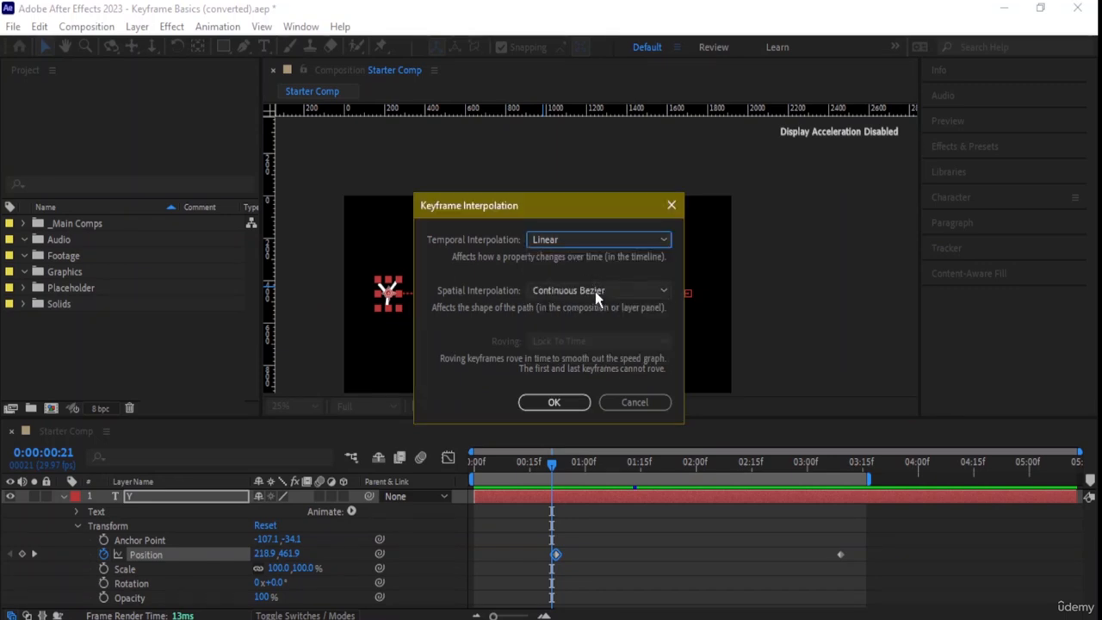
click(645, 293)
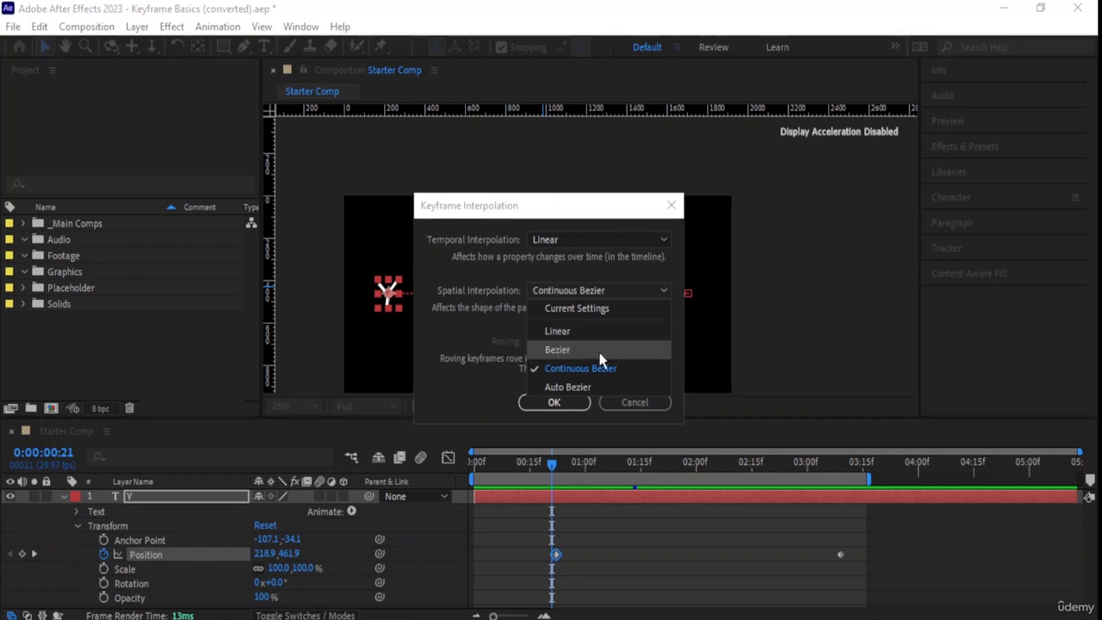
click(605, 349)
click(583, 401)
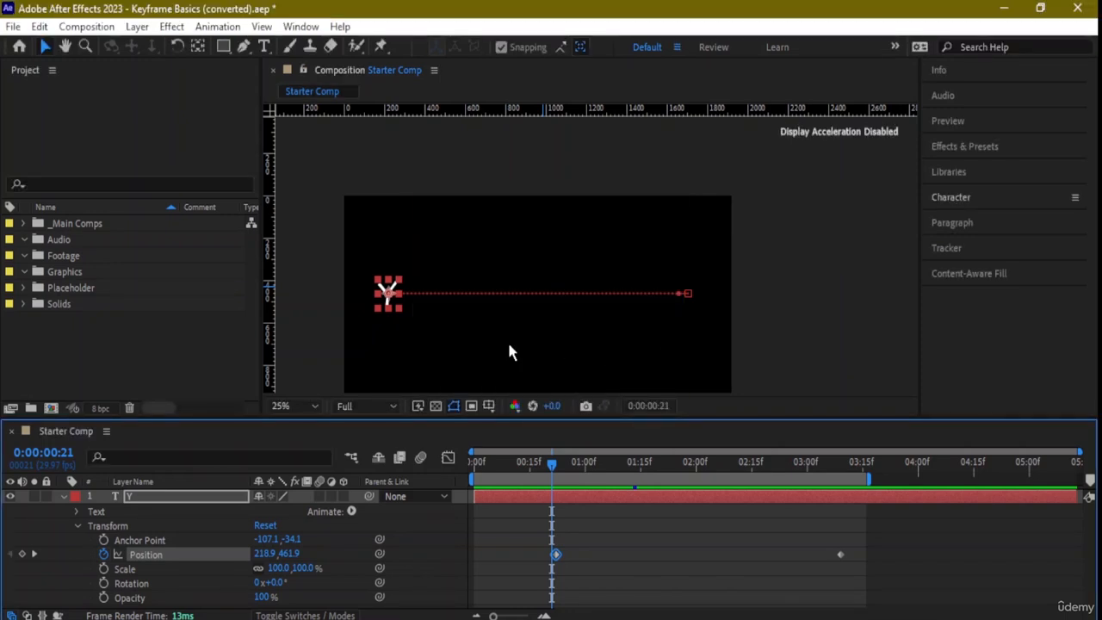
- At 0:00:00:21, move the Y to Position 1180.9, 463.9, and shift the path handle near the start inside the composition's edge
scroll(466, 336, up, 2)
drag(313, 283, 723, 276)
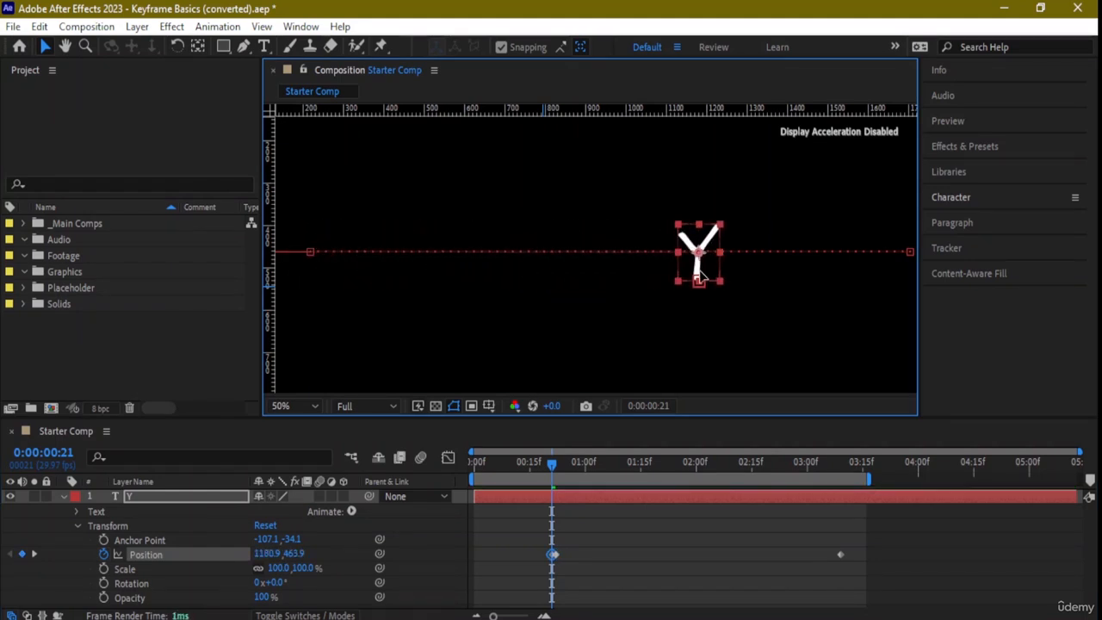
key(space)
drag(462, 307, 600, 306)
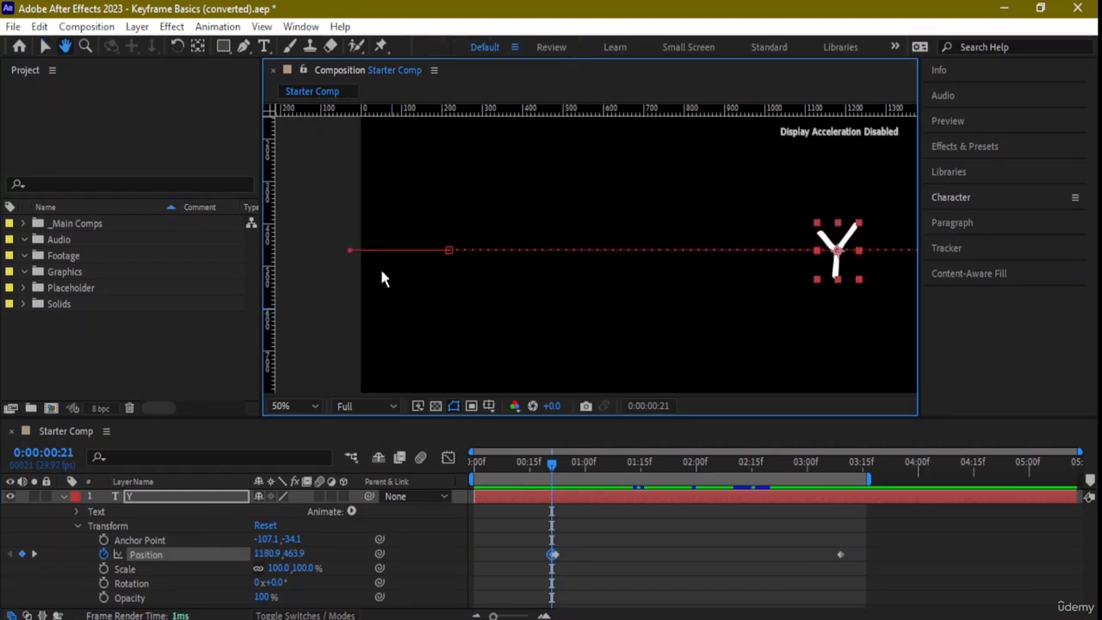
drag(351, 252, 369, 251)
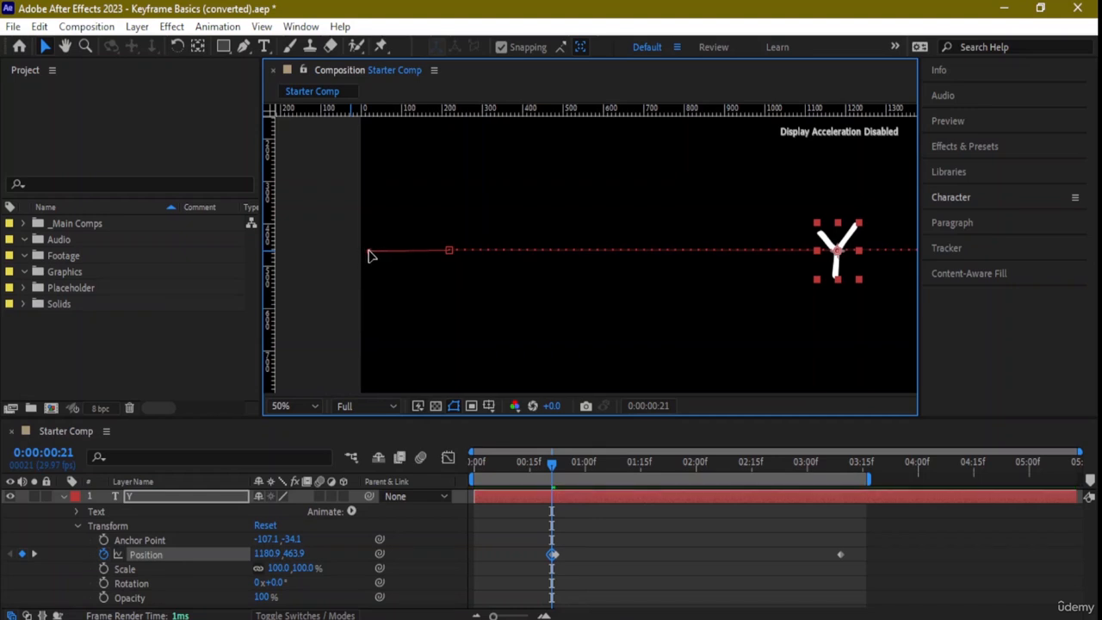
- Select the last Position keyframe on the motion path and lengthen its handle horizontally towards the Y
key(space)
drag(818, 342, 414, 320)
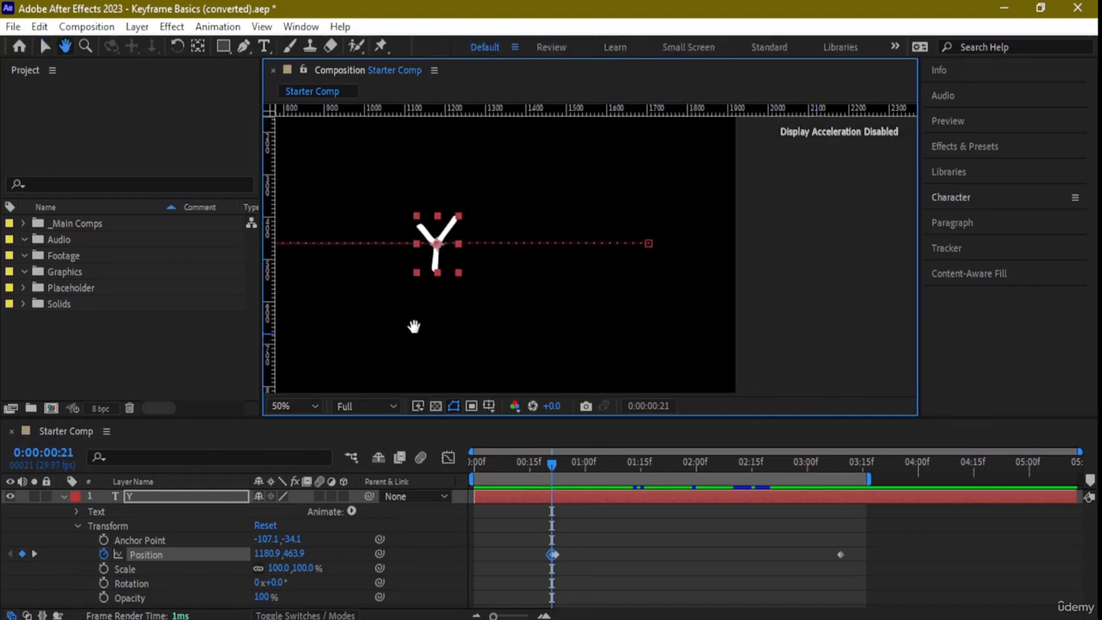
click(647, 244)
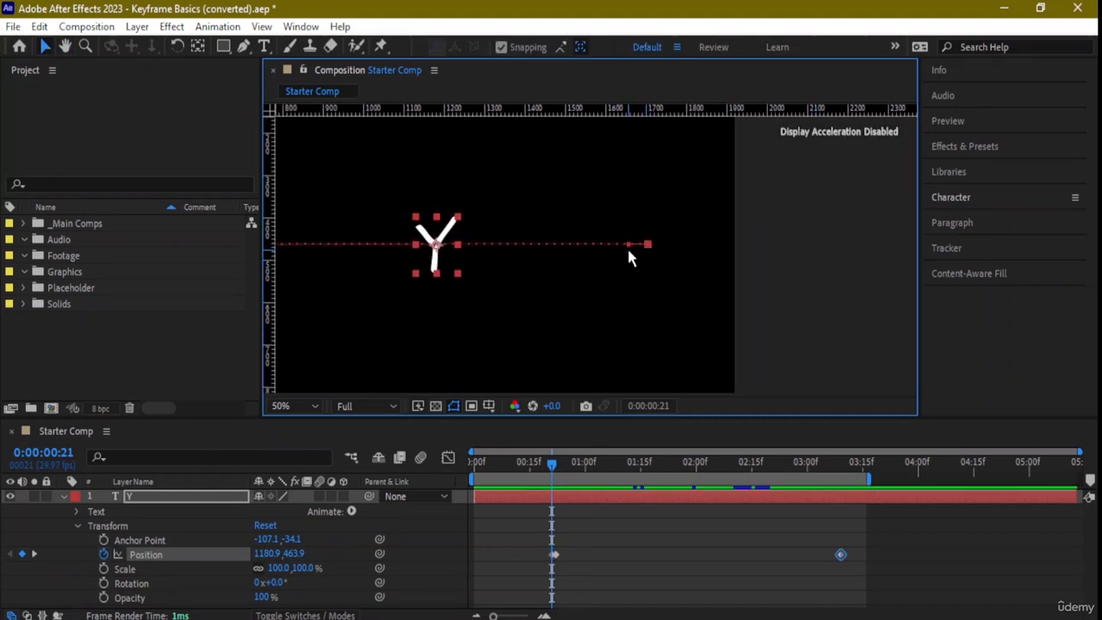
drag(595, 245, 548, 247)
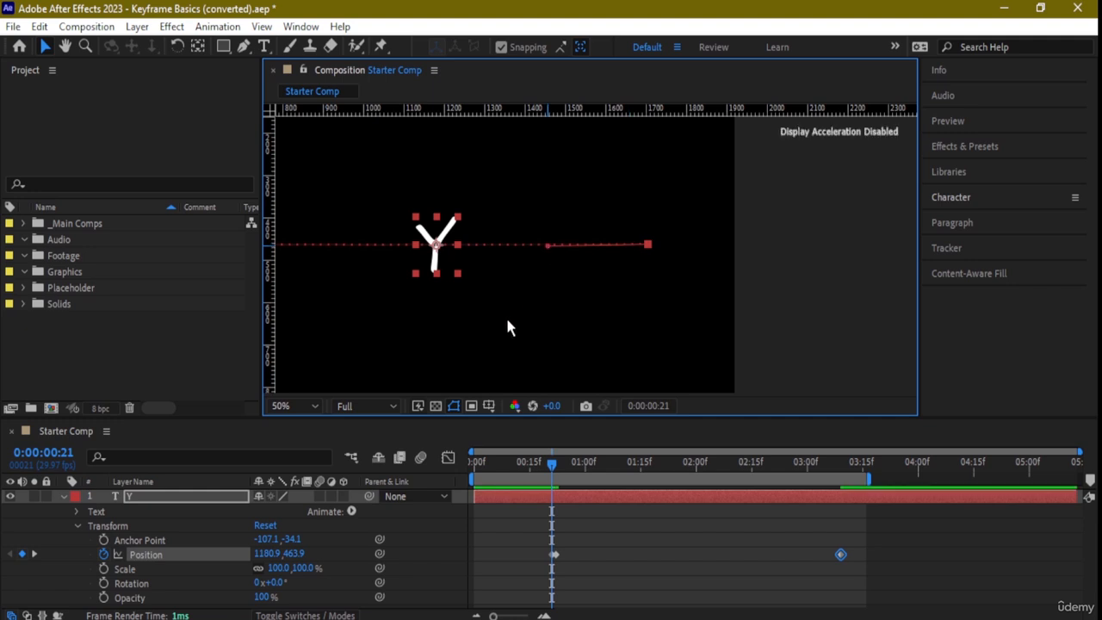
- Move the Y back near the composition's centre, to Position 908.9, 463.9 at 0:00:00:21, and deselect it
scroll(505, 313, down, 2)
key(space)
drag(437, 337, 537, 339)
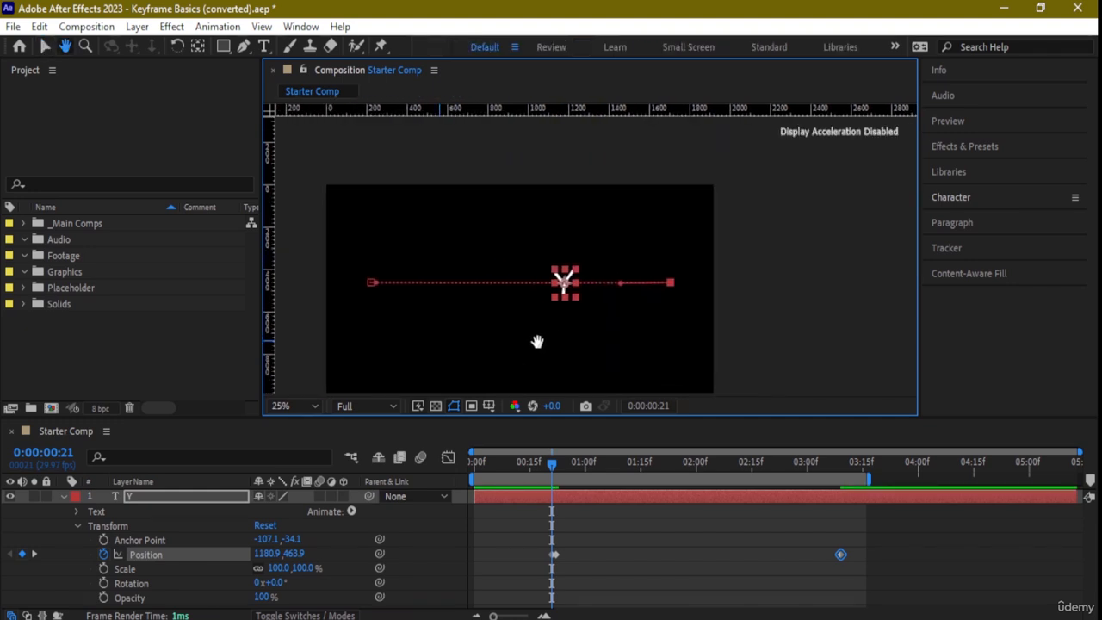
drag(572, 295, 516, 293)
click(544, 331)
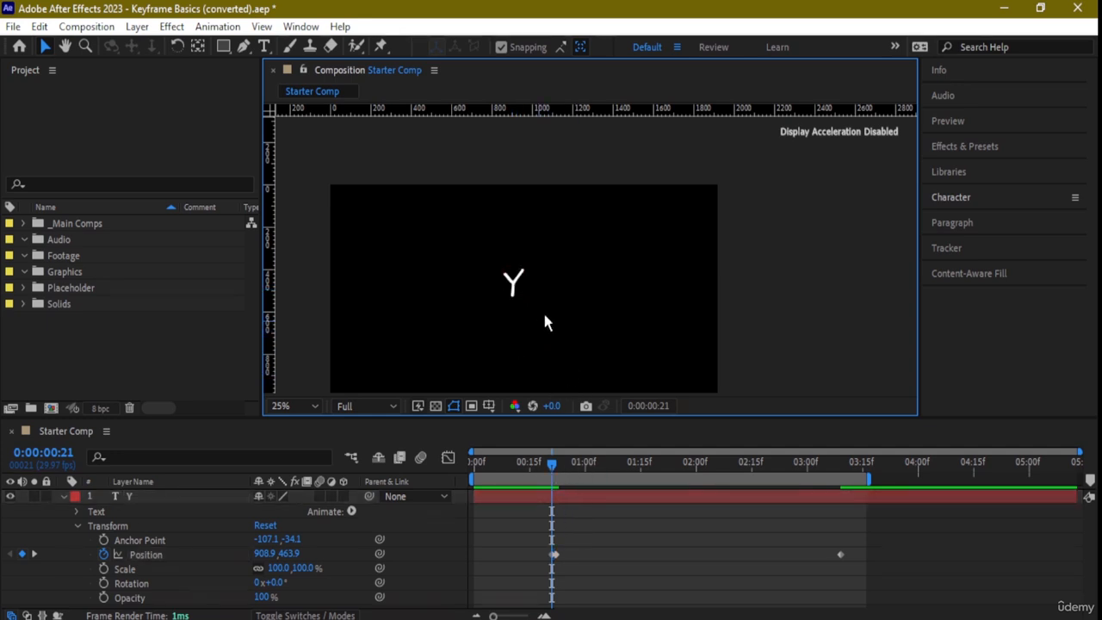
- Select the Y's last Position keyframe and pull its handle up above the composition to arch the motion path
click(513, 280)
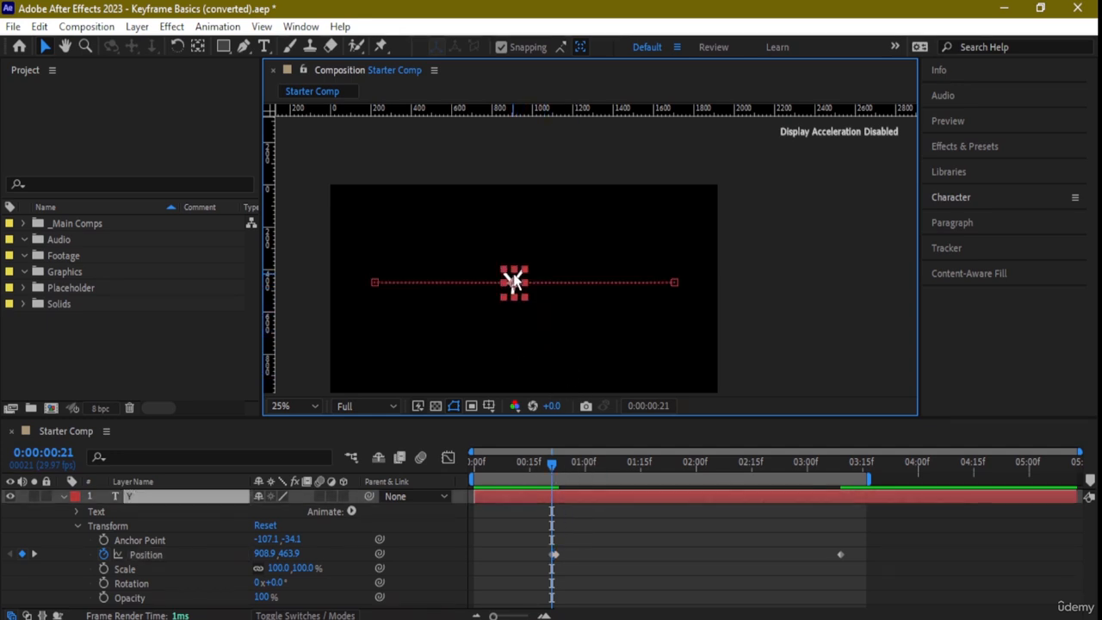
click(674, 284)
drag(624, 284, 574, 153)
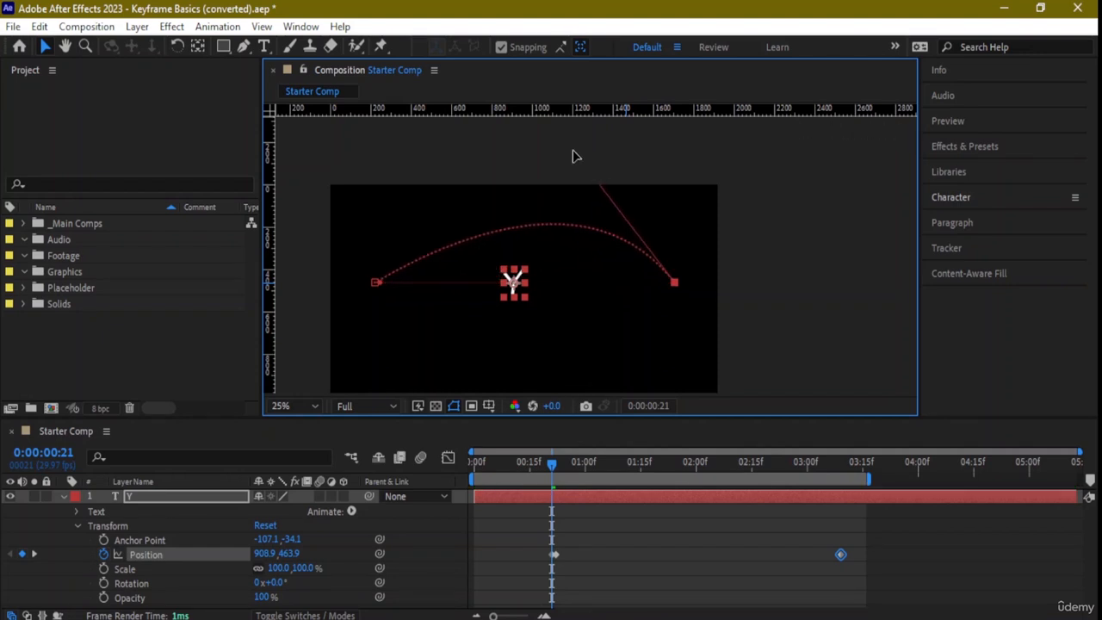
- Pull the path-start keyframe's handle up above the composition, shaping the motion path into a nearly symmetrical arch
mouse_move(377, 282)
mouse_down()
mouse_move(407, 250)
mouse_move(374, 283)
mouse_up()
key(ctrl+z)
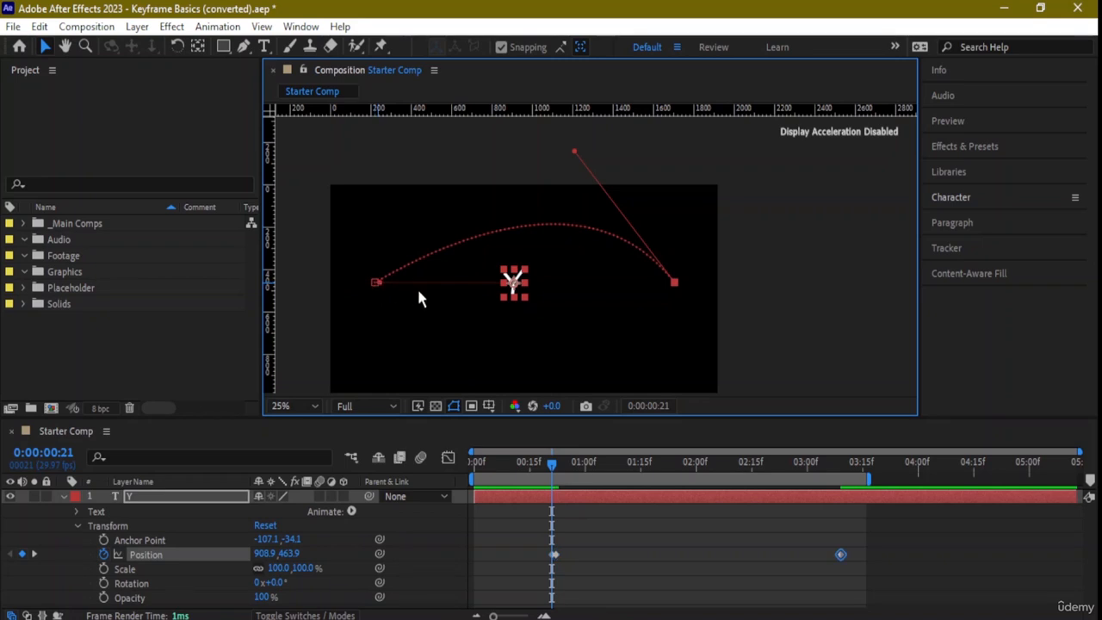
scroll(379, 279, up, 2)
drag(332, 333, 459, 329)
key(v)
drag(290, 304, 430, 99)
scroll(459, 206, down, 2)
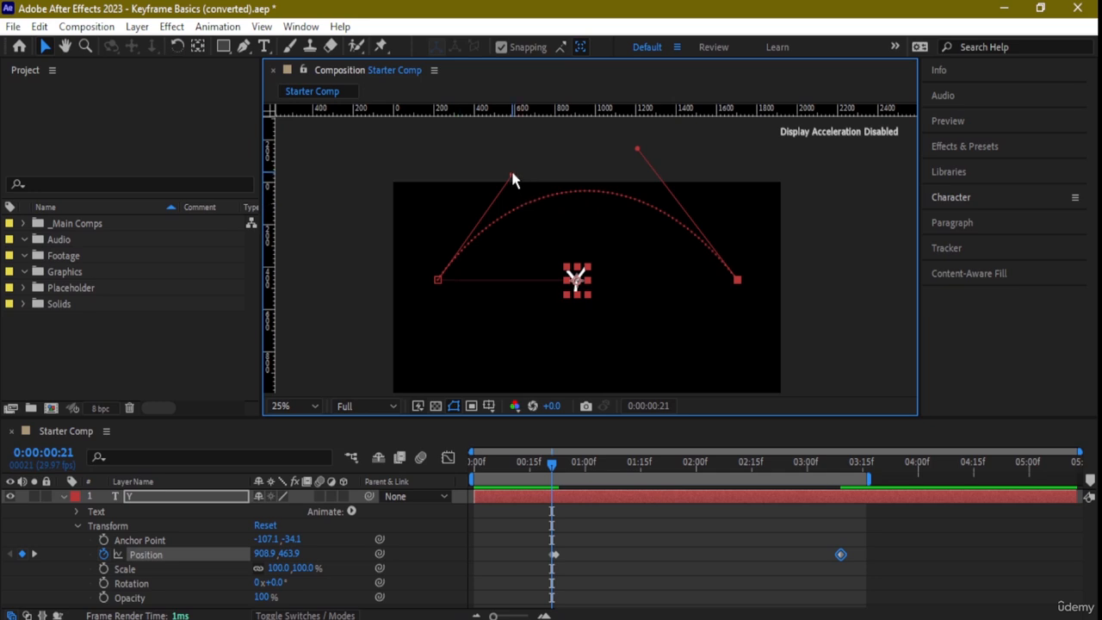
mouse_move(512, 175)
mouse_down()
mouse_move(517, 150)
mouse_move(525, 172)
mouse_move(518, 161)
mouse_up()
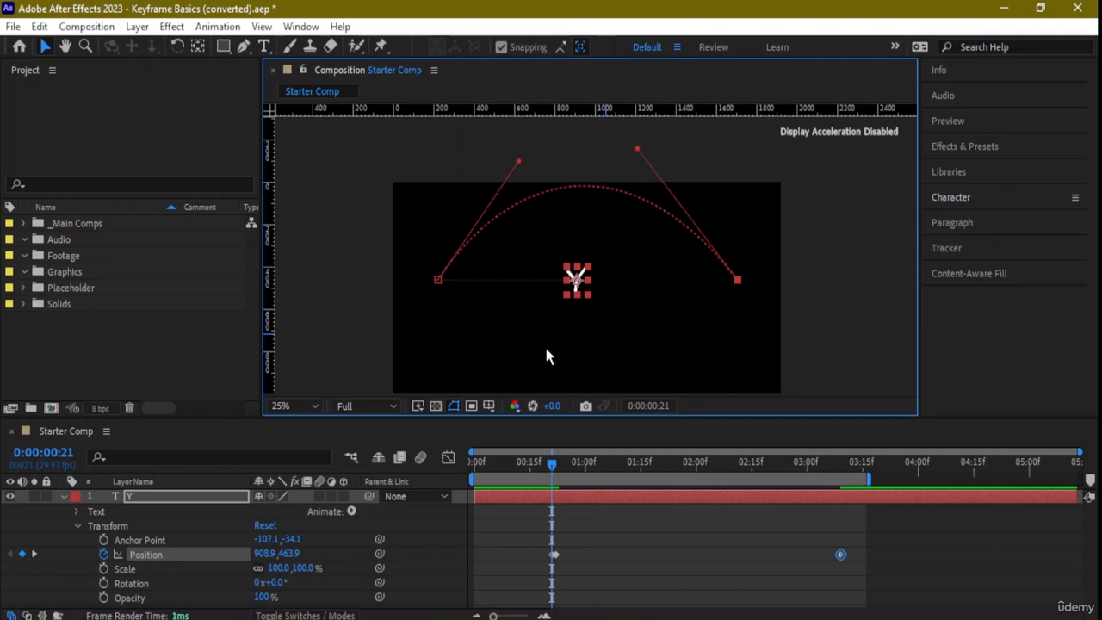
- Preview the animation from 0:00:00:11, and move the keyframe at 0:00:00:21 onto the path's start, at Position 220.9, 463.9
click(517, 470)
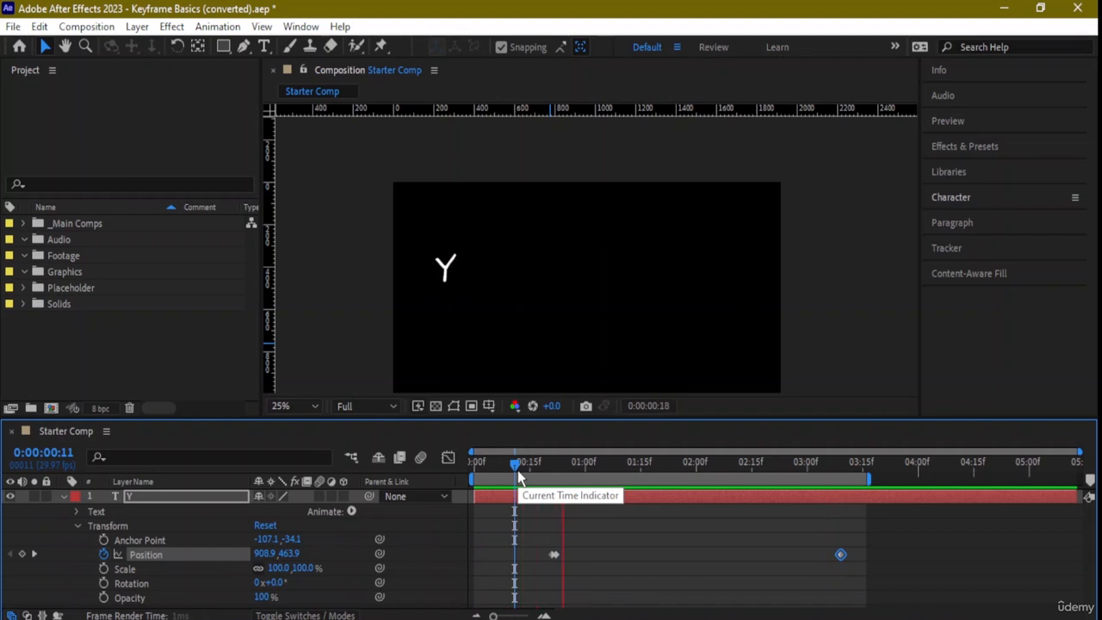
key(space)
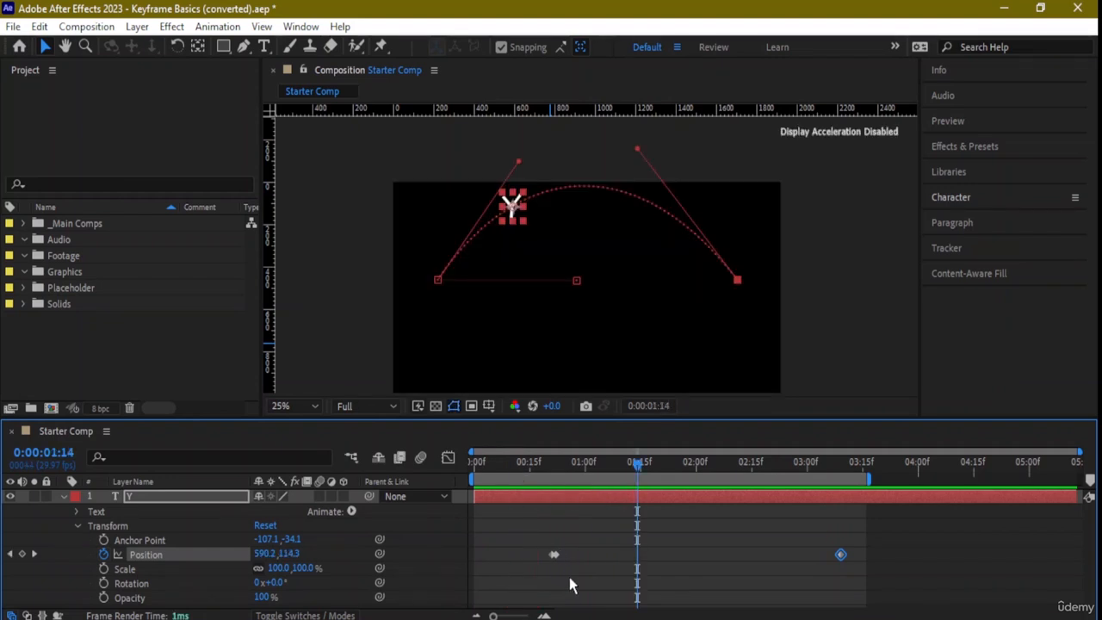
drag(576, 283, 434, 279)
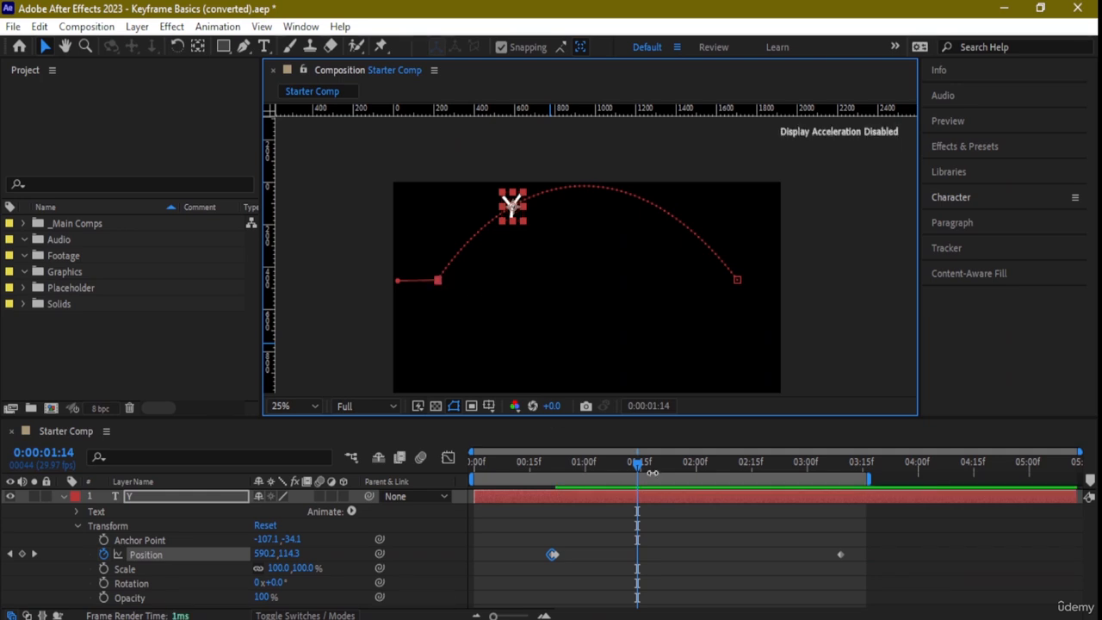
- Play the arched Y animation from 0:00:00:04 and stop the preview
drag(635, 463, 484, 465)
key(space)
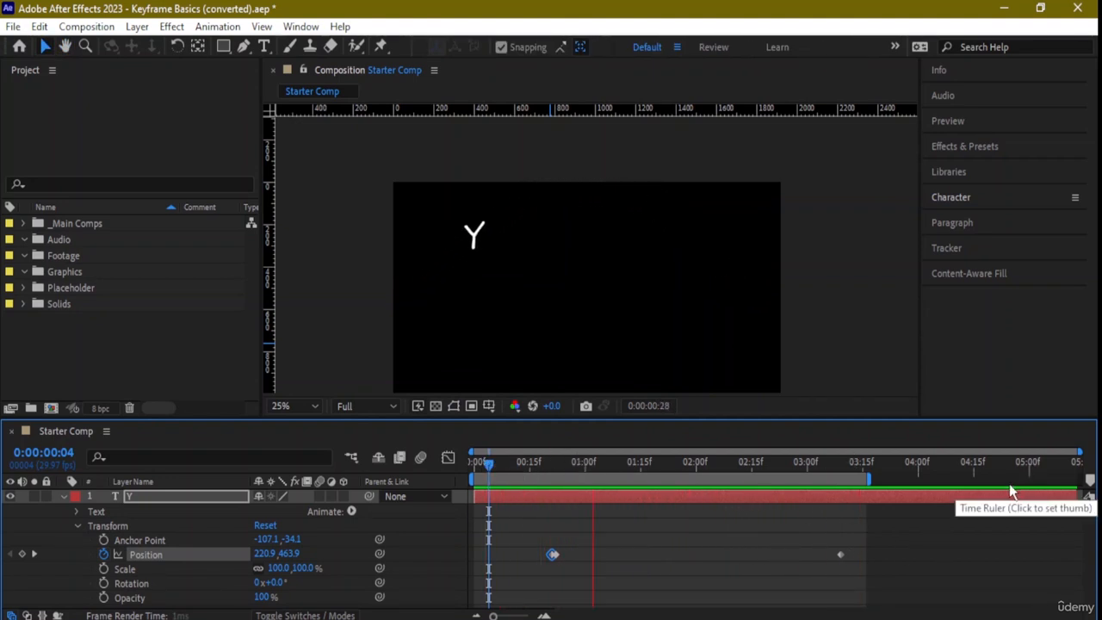
key(space)
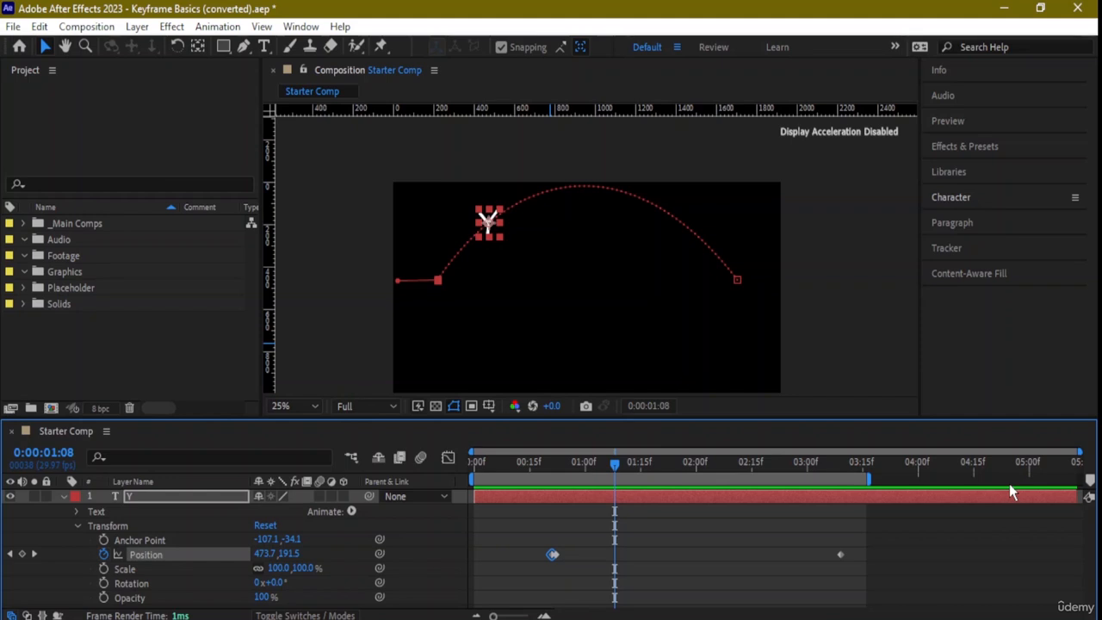
- Open the Preview settings, switch looping to play once, and preview the animation from 0:00:00:00
click(973, 126)
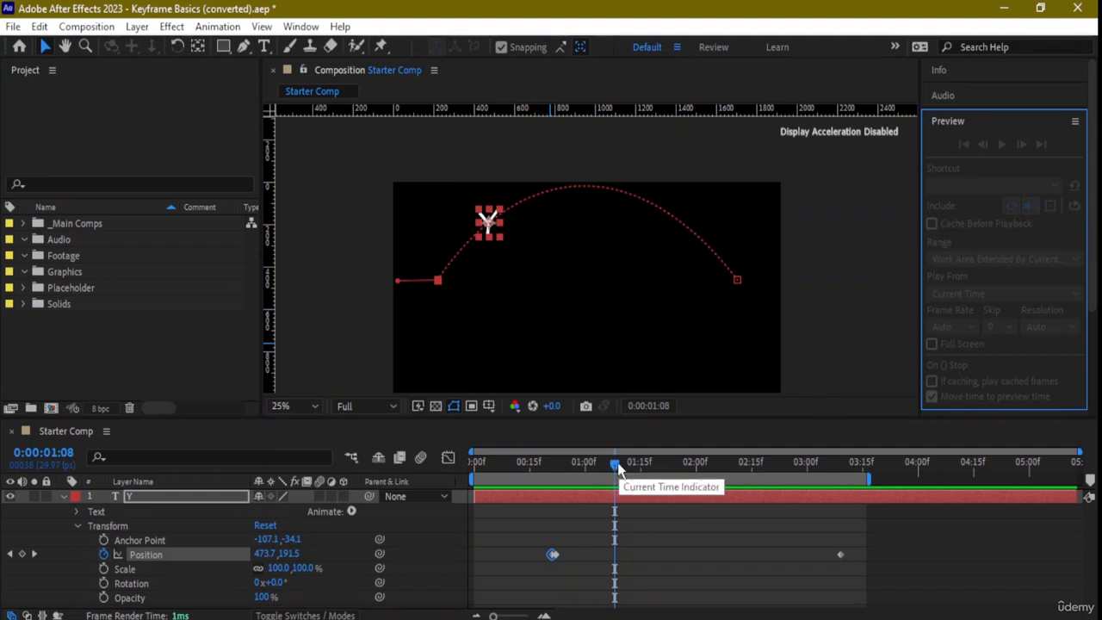
drag(617, 462, 225, 441)
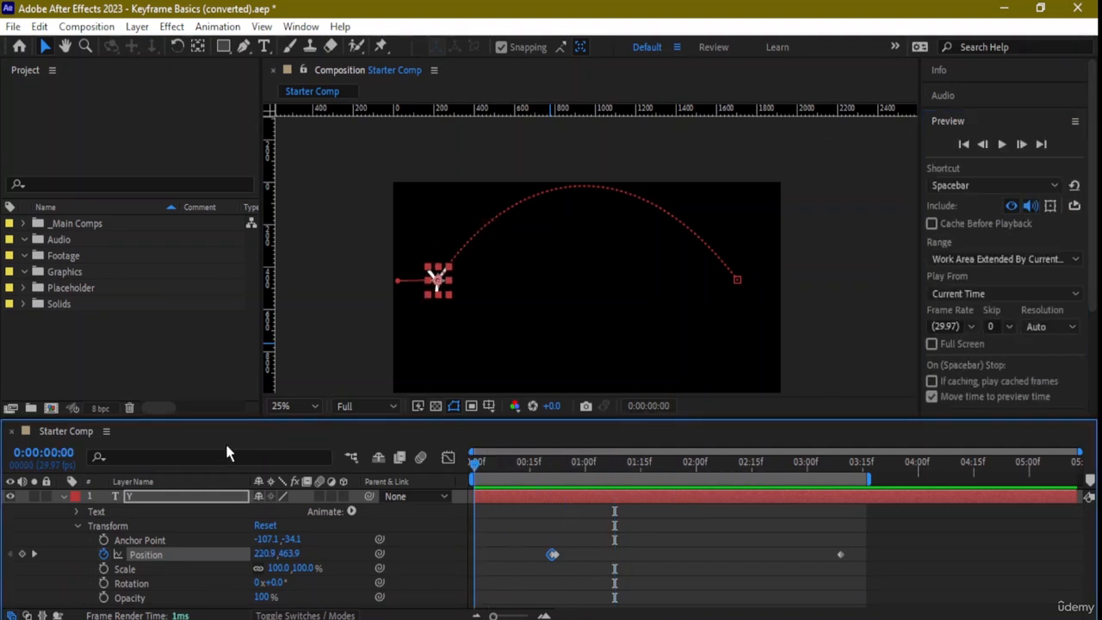
click(1074, 207)
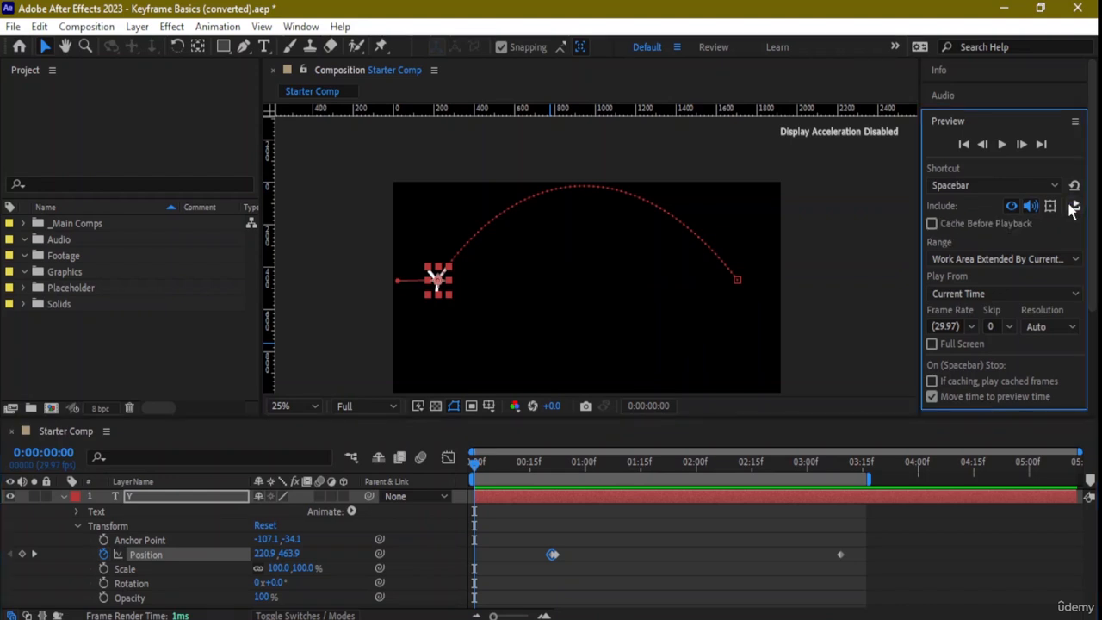
click(638, 415)
key(space)
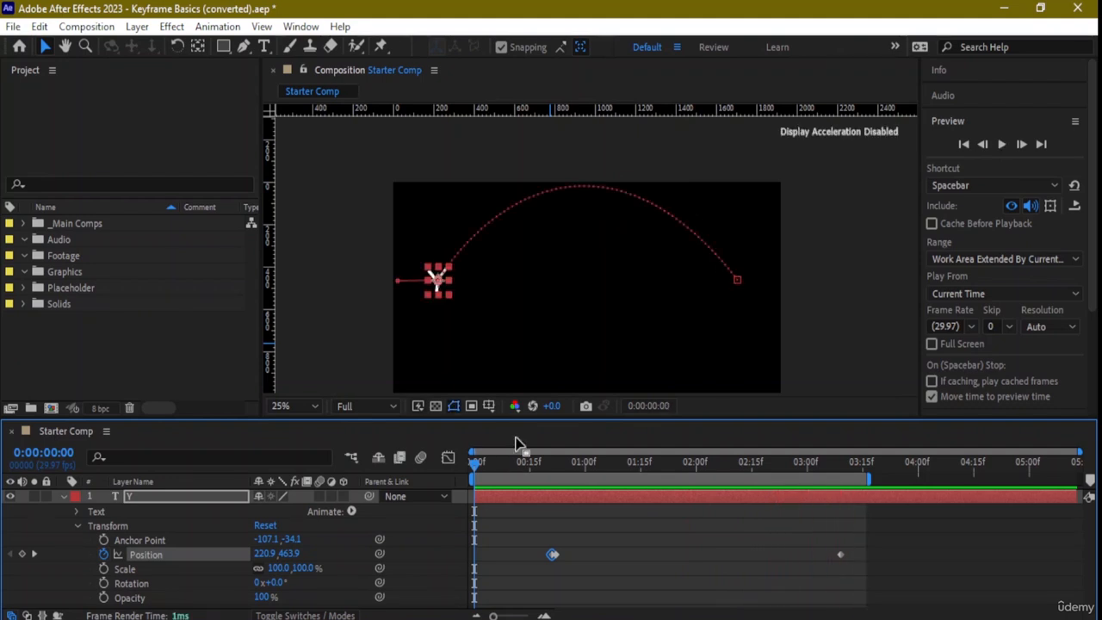
- Switch the preview back to looping playback, play and stop the animation, and set the current time to 0:00:00:13
click(1074, 208)
key(space)
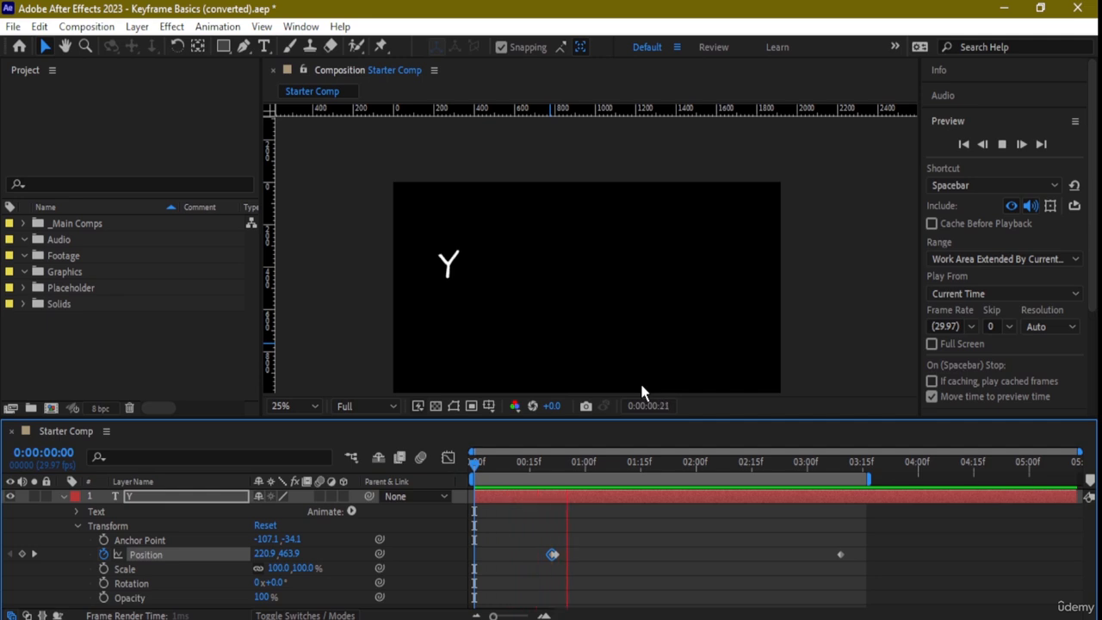
key(space)
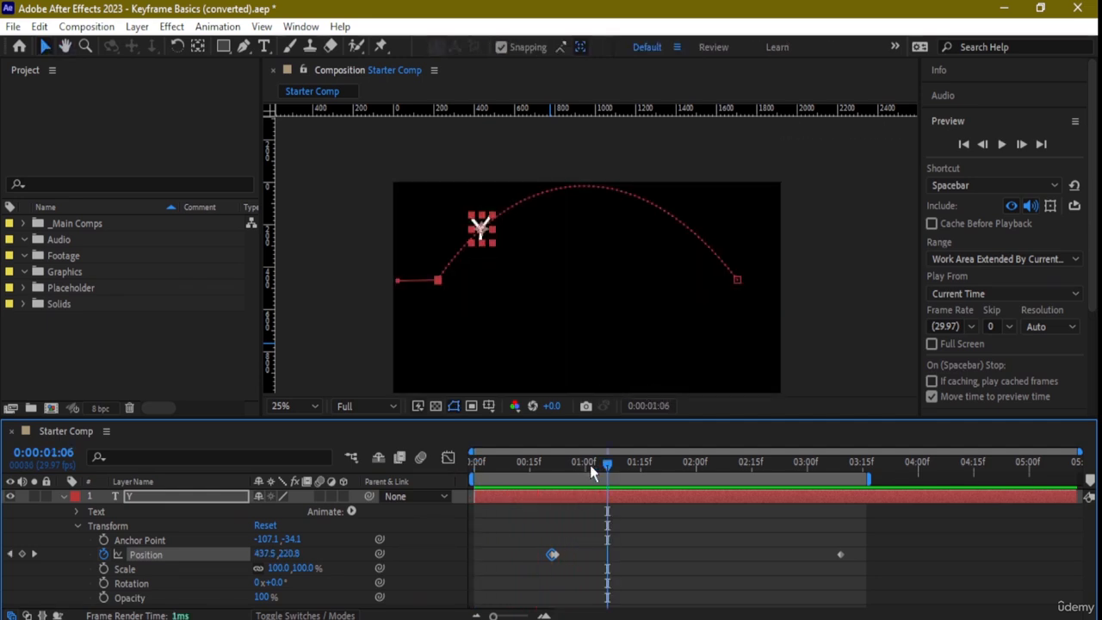
drag(590, 464, 522, 472)
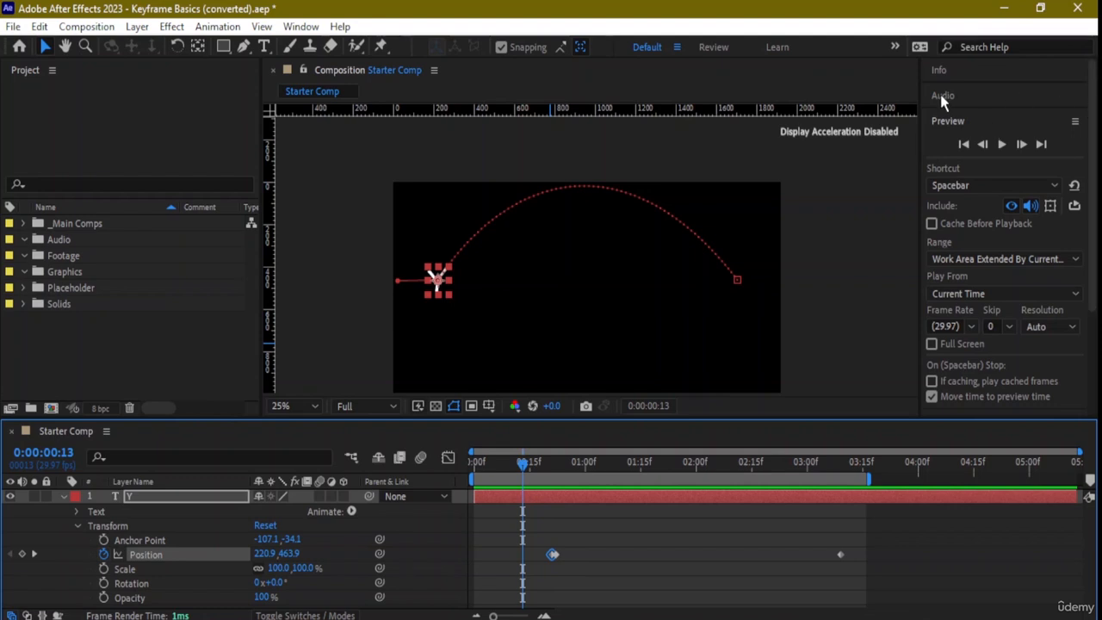
- Collapse the Preview settings and remove the extra Position keyframe at 0:00:00:21, keeping the original first and last ones
click(951, 123)
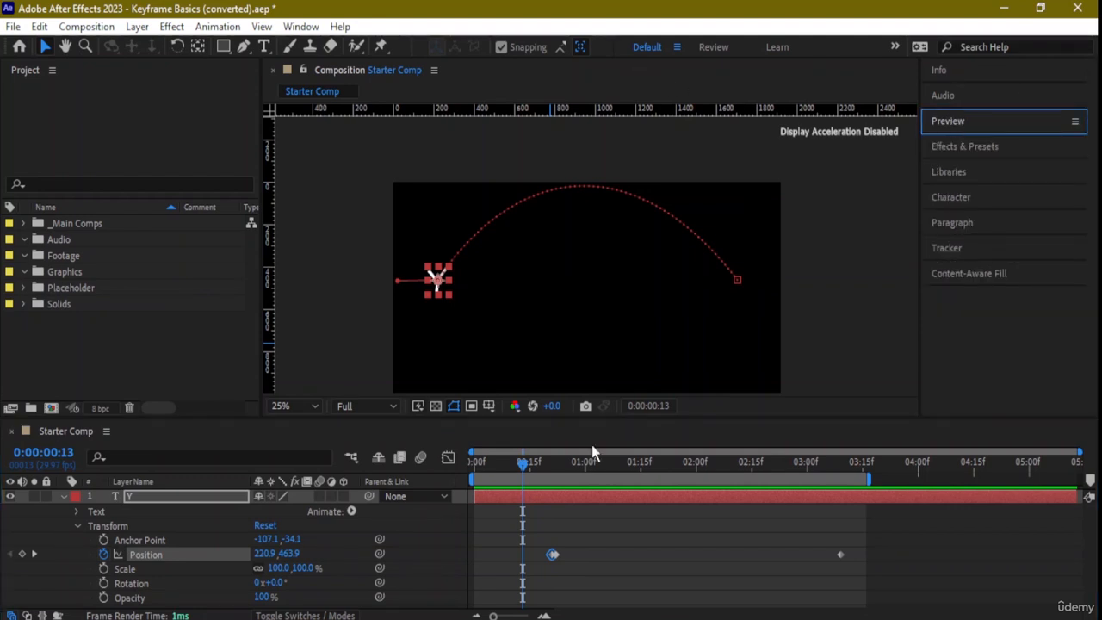
click(552, 556)
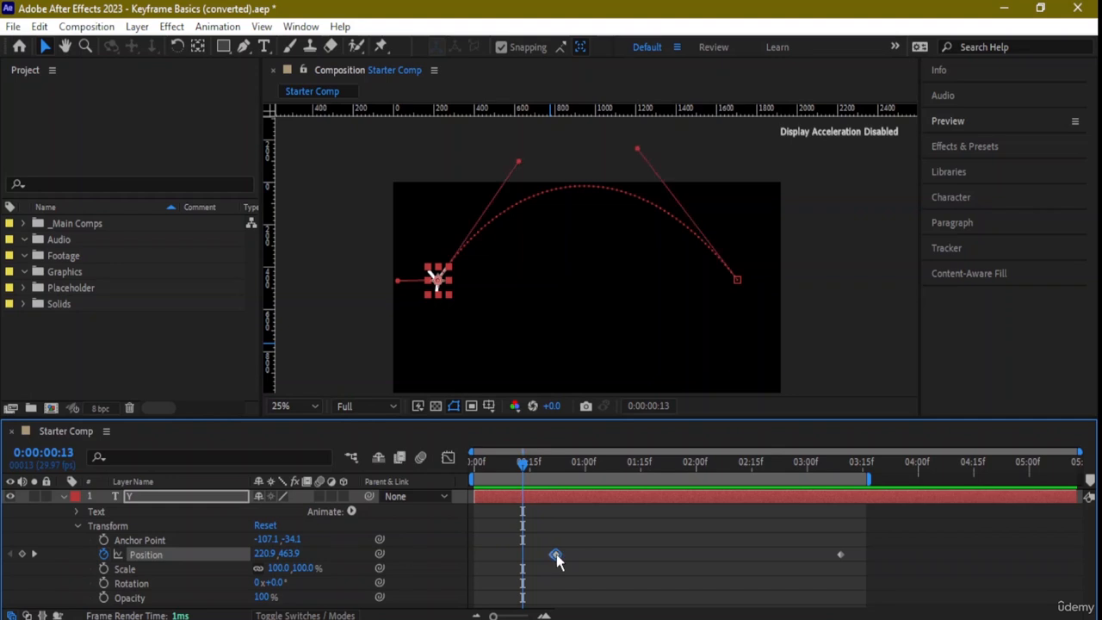
key(ctrl+z)
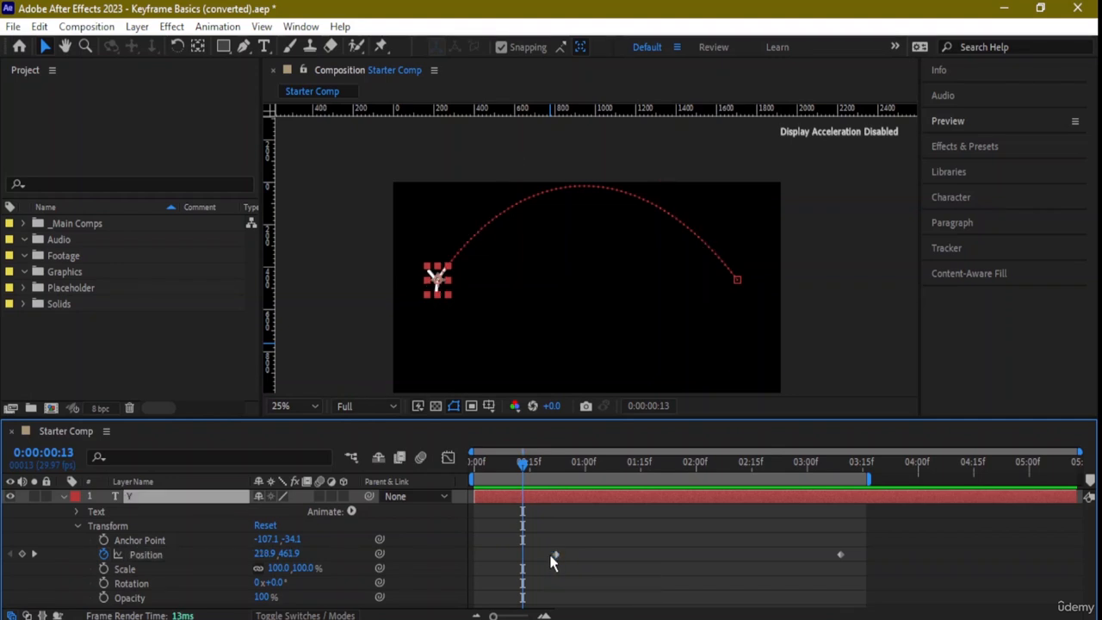
- With the current time at 0:00:00:23, set the first Position keyframe's spatial interpolation to Continuous Bezier
click(556, 555)
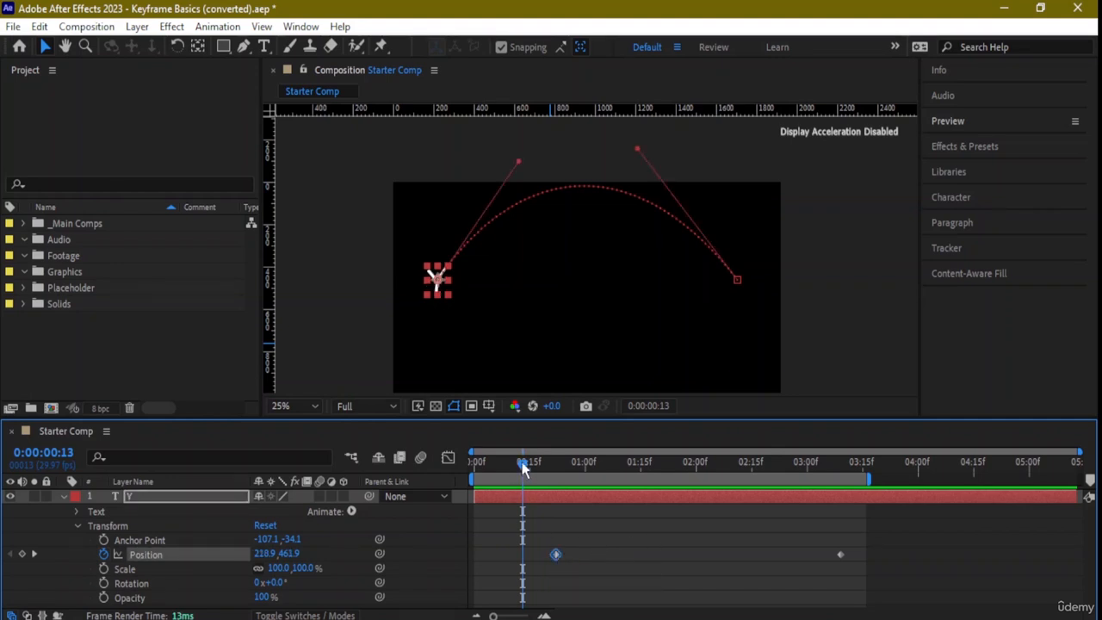
drag(522, 466, 559, 463)
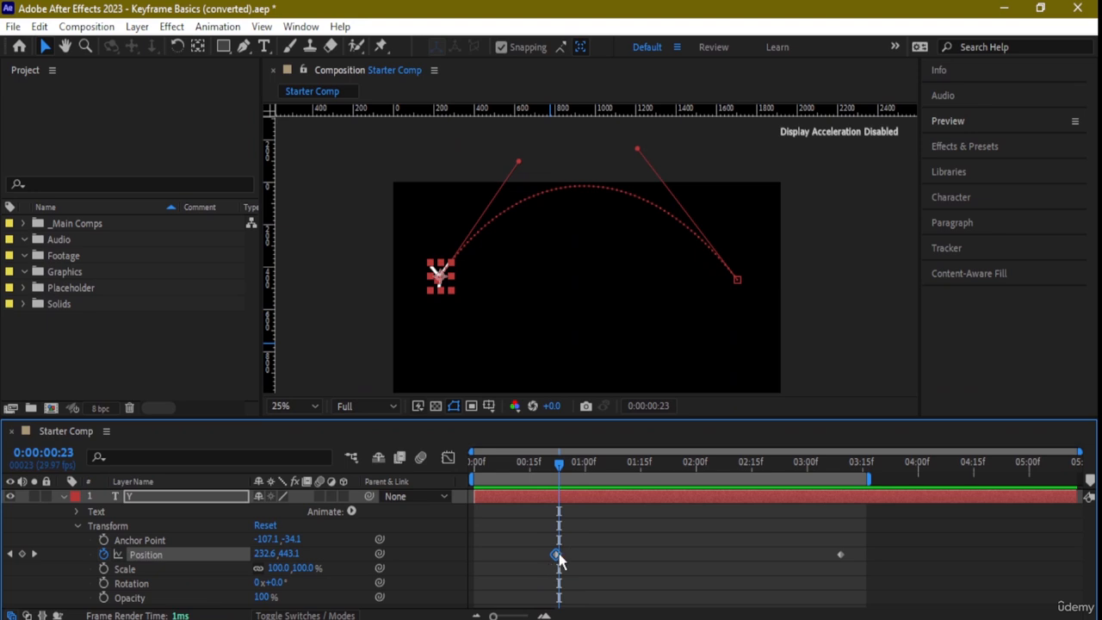
right_click(556, 554)
click(645, 487)
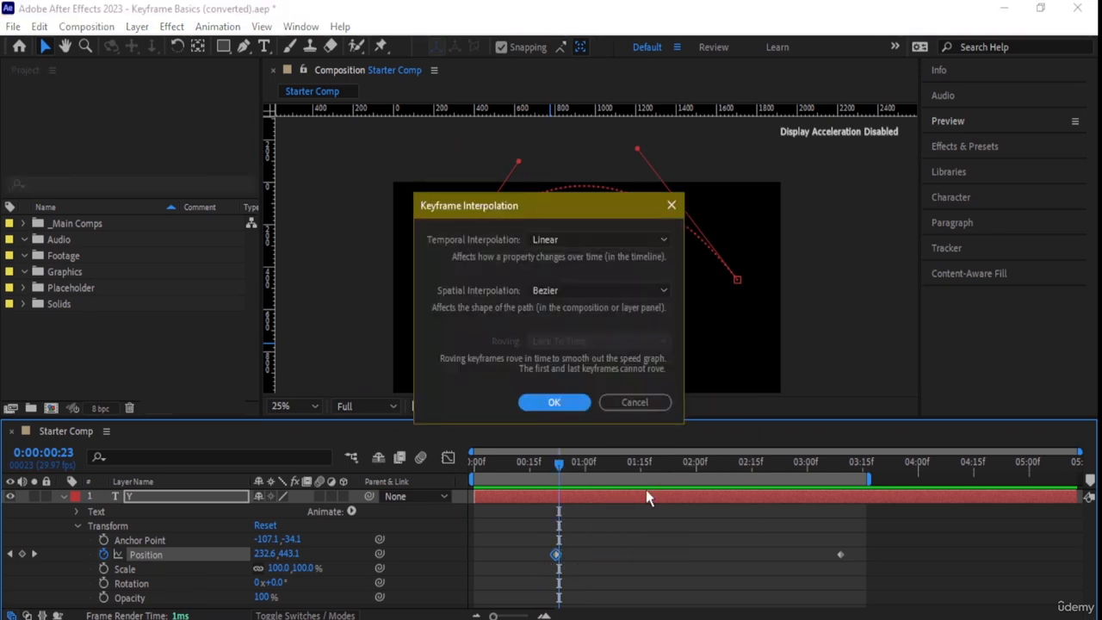
click(668, 290)
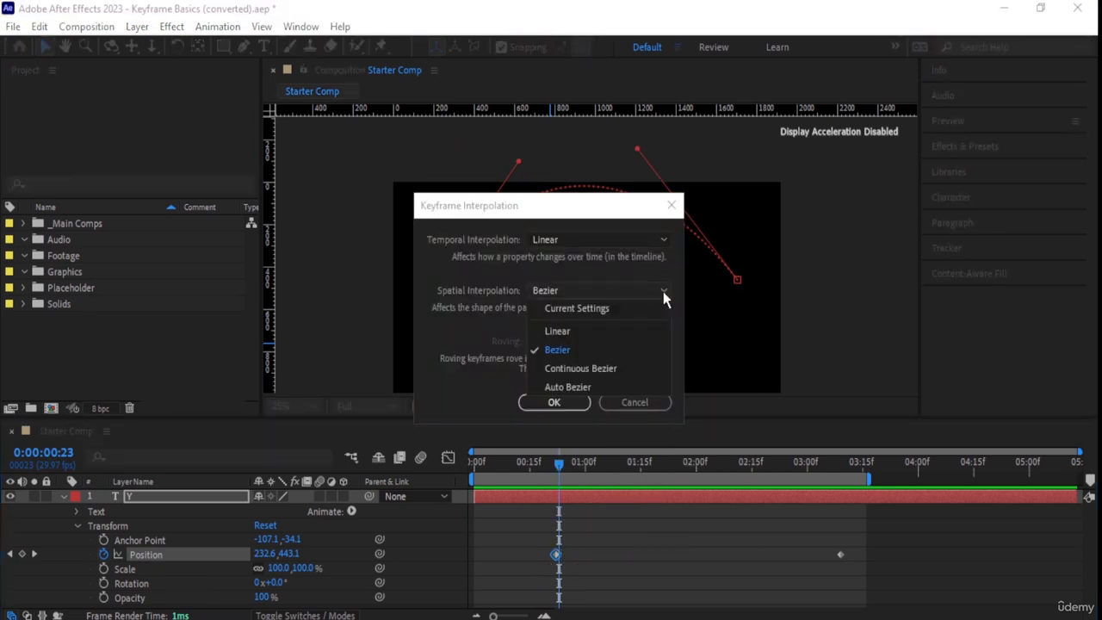
click(619, 362)
click(555, 403)
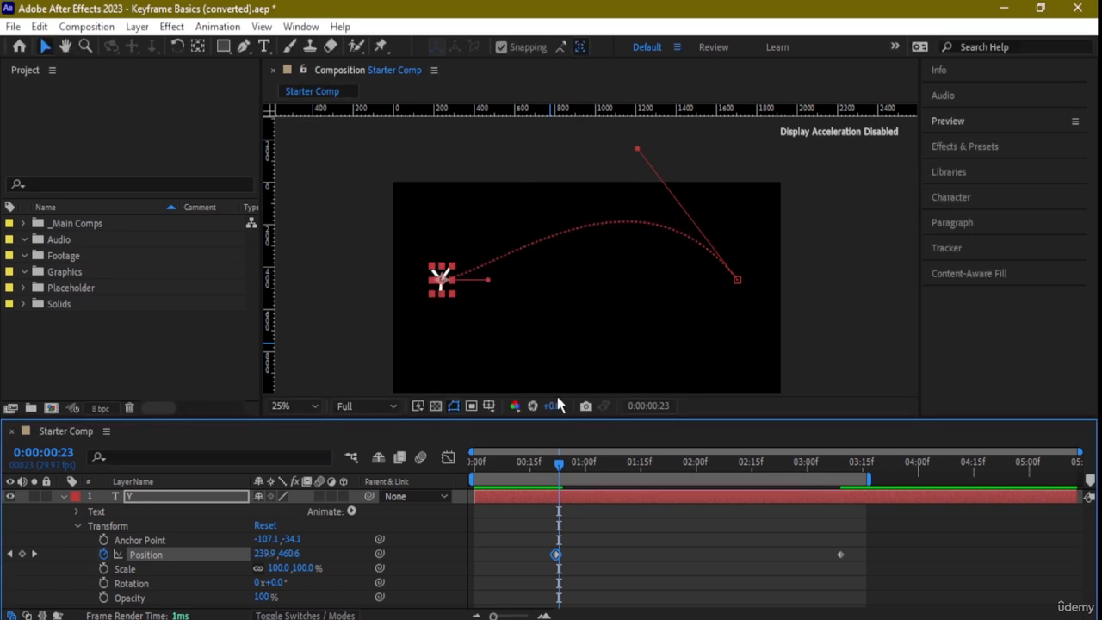
- Pull the first keyframe's handle back past the path's start and upward, reshaping the motion path's curve
scroll(493, 287, up, 2)
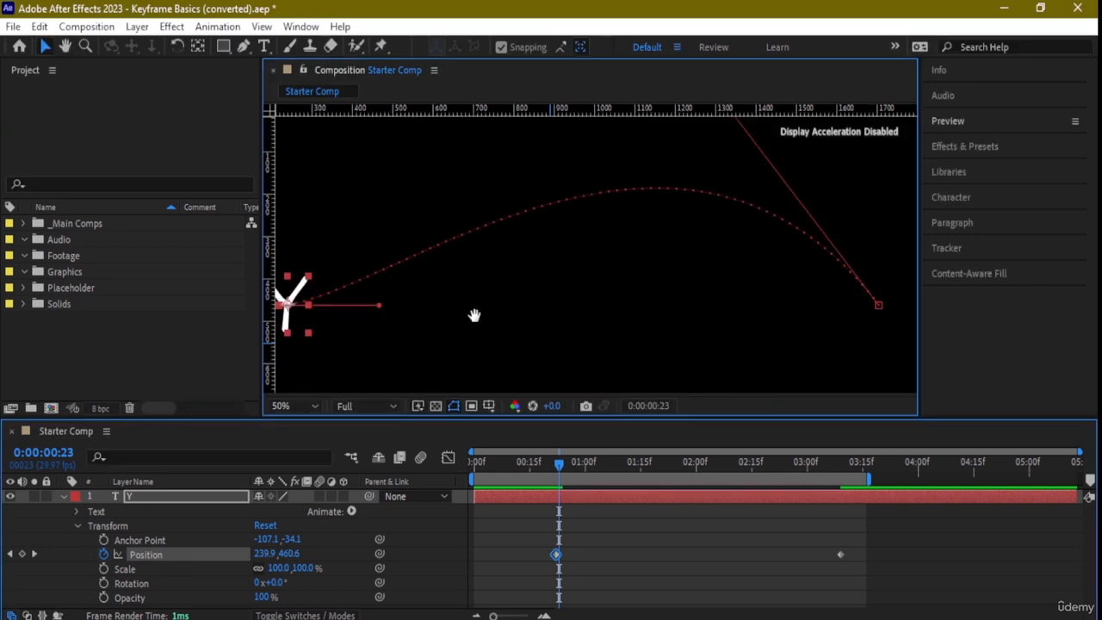
drag(474, 315, 594, 288)
drag(501, 278, 247, 198)
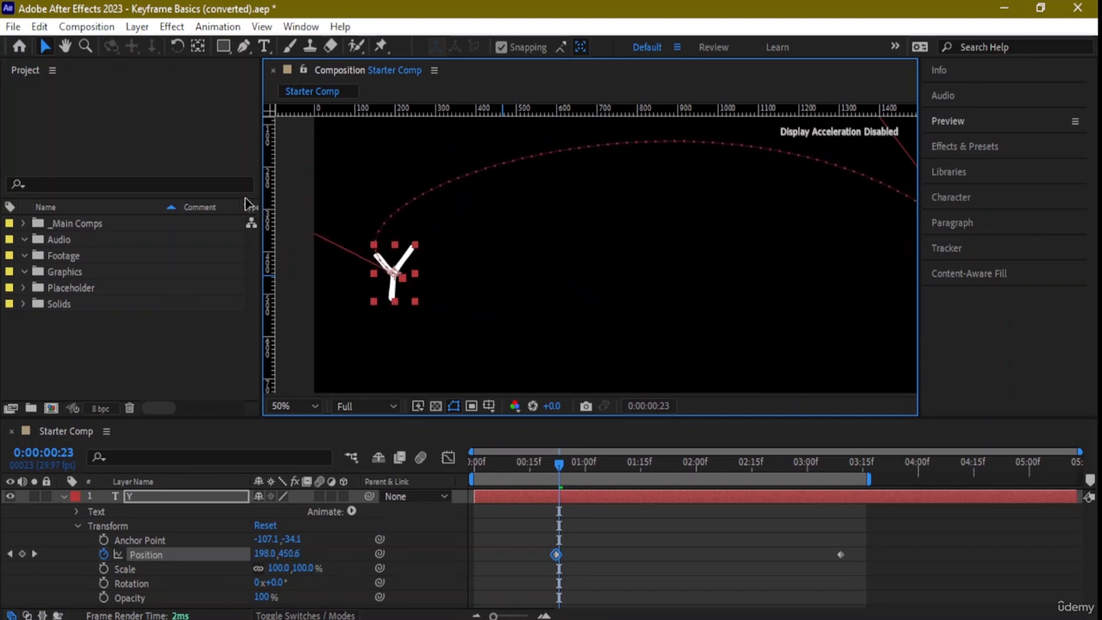
- Swing the last keyframe's path handle outward past the path's end, and move the Y to 312.4, 394.1 at 0:00:00:23
scroll(706, 298, down, 2)
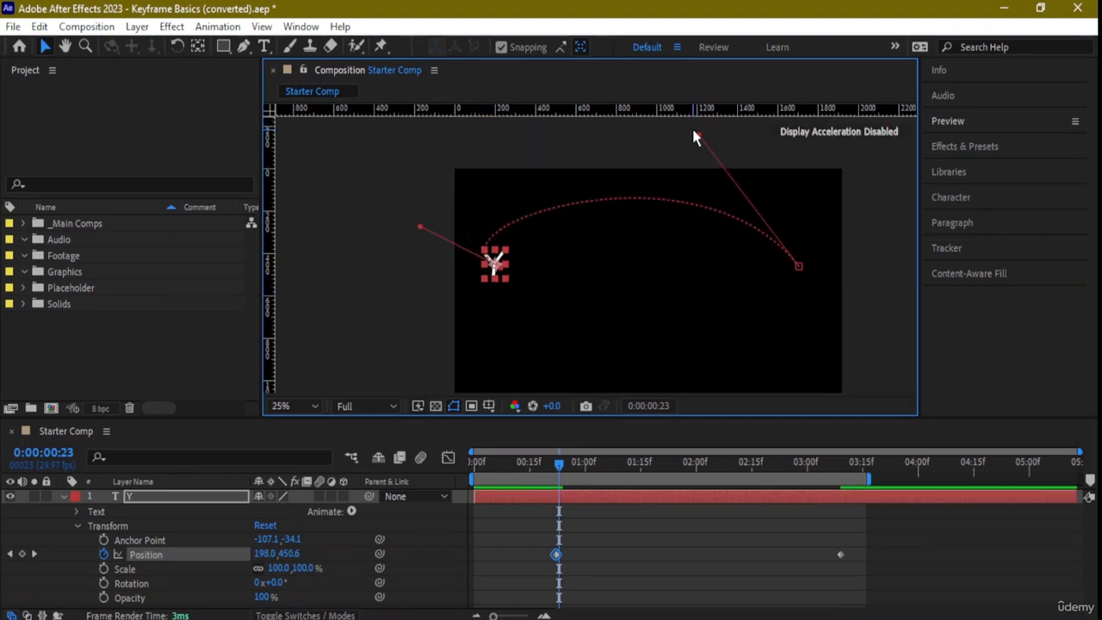
drag(698, 136, 824, 211)
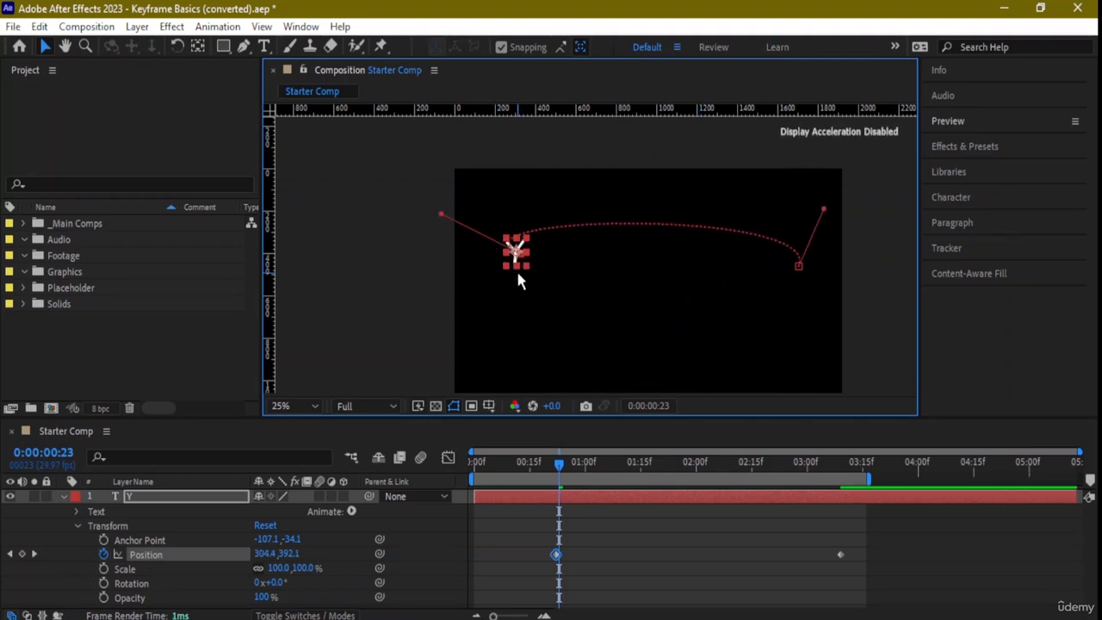
scroll(516, 268, up, 4)
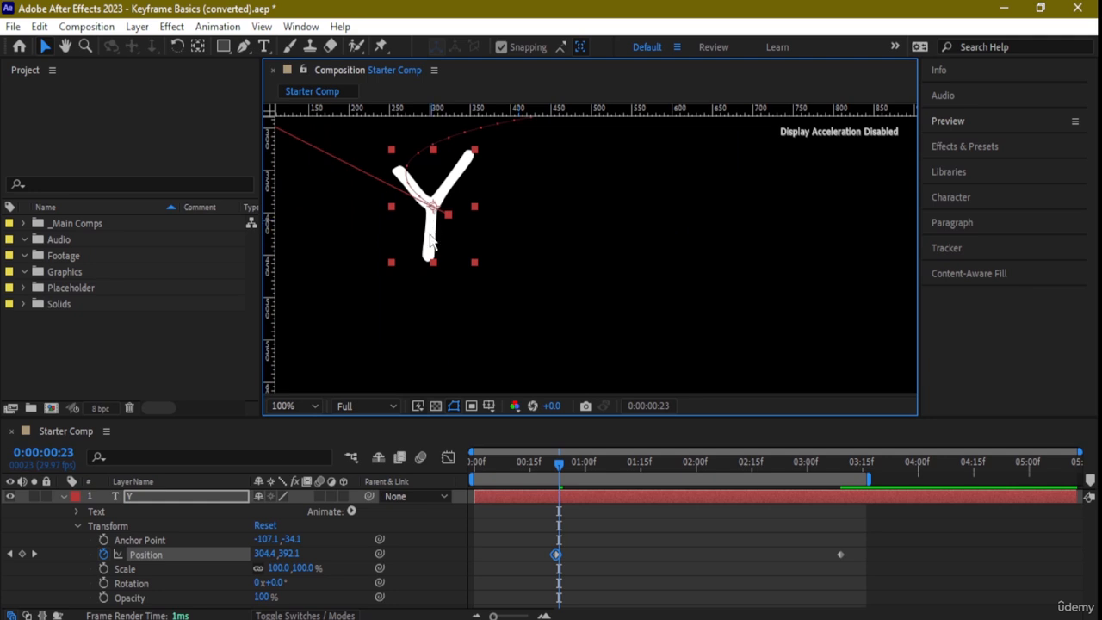
mouse_move(475, 234)
mouse_down()
mouse_move(476, 207)
mouse_move(622, 148)
mouse_move(727, 138)
mouse_move(418, 238)
mouse_move(464, 238)
mouse_up()
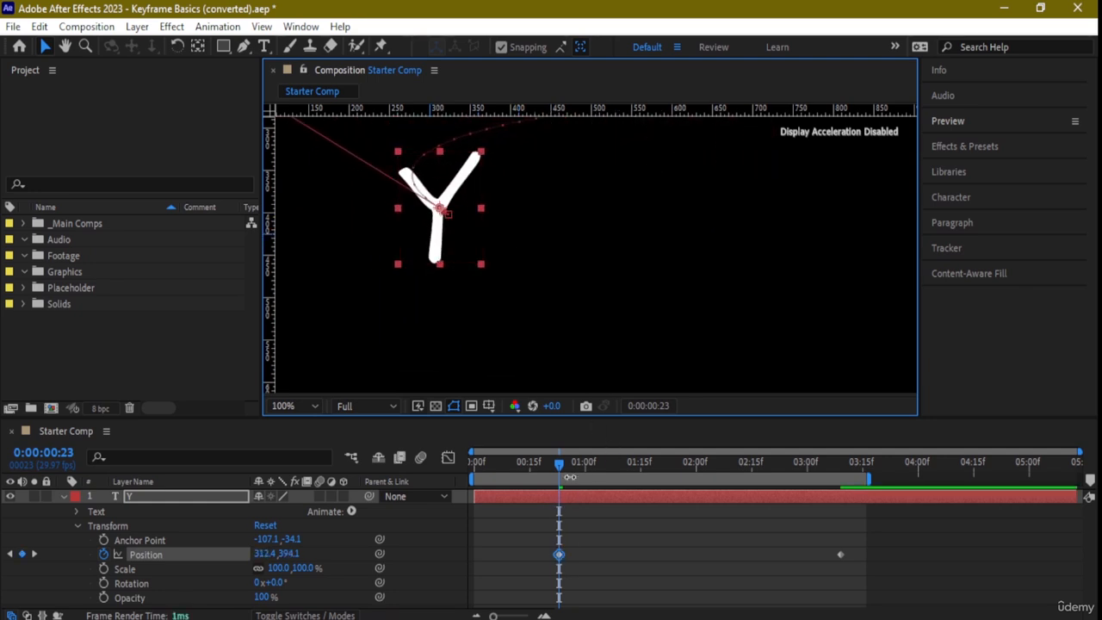
- At 0:00:01:23, move the Y up to about 943, 108.5, adding a Position keyframe at the arc's peak
drag(569, 462, 671, 464)
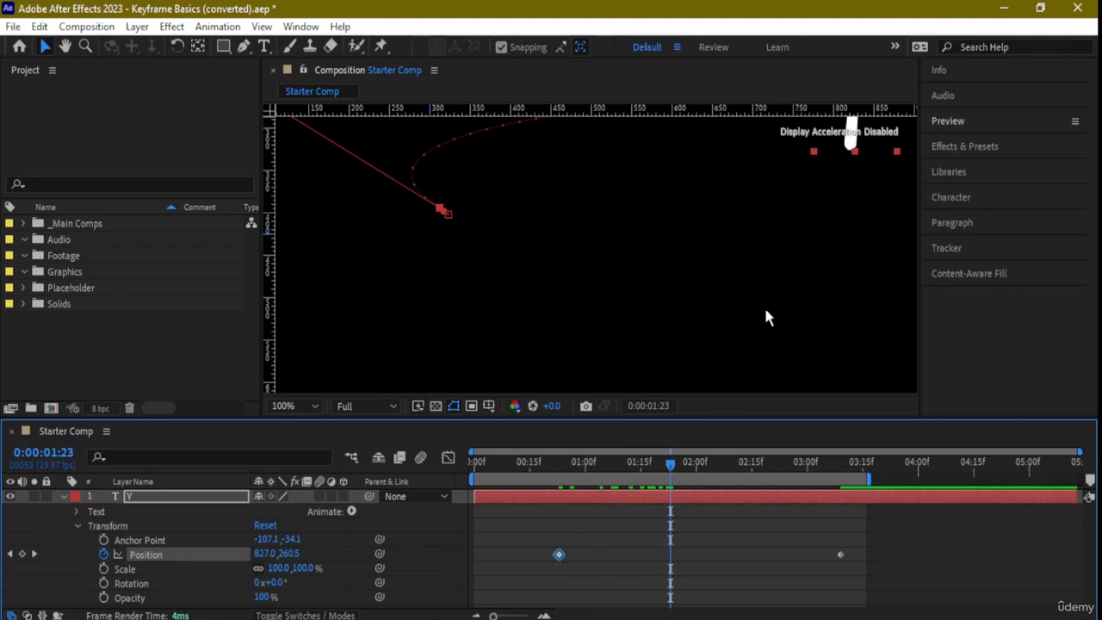
key(comma)
drag(765, 310, 582, 332)
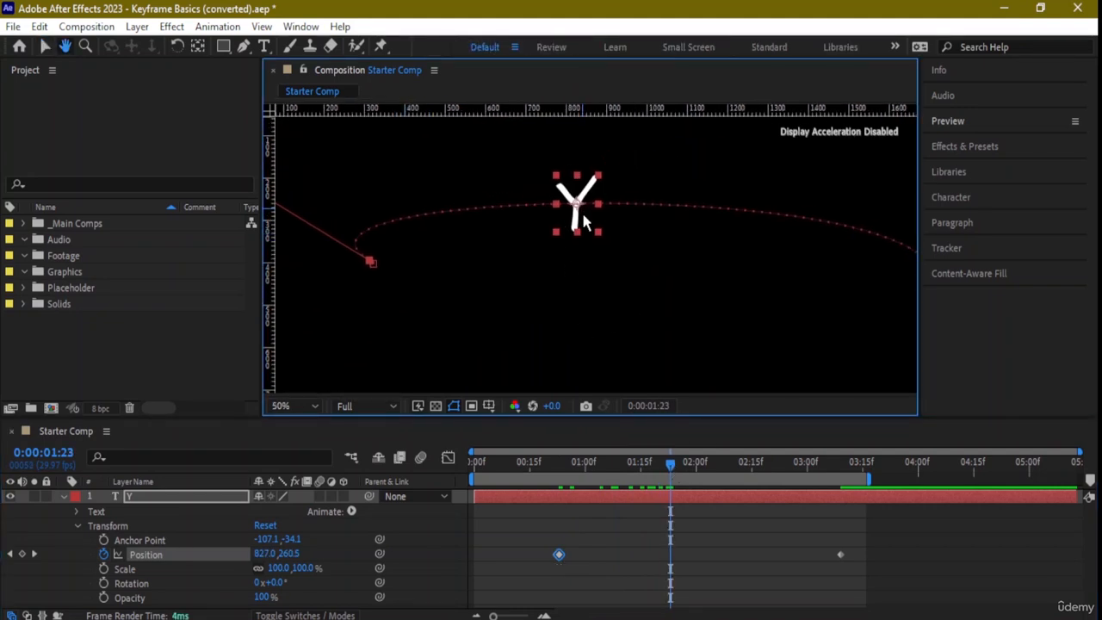
key(v)
drag(583, 222, 628, 158)
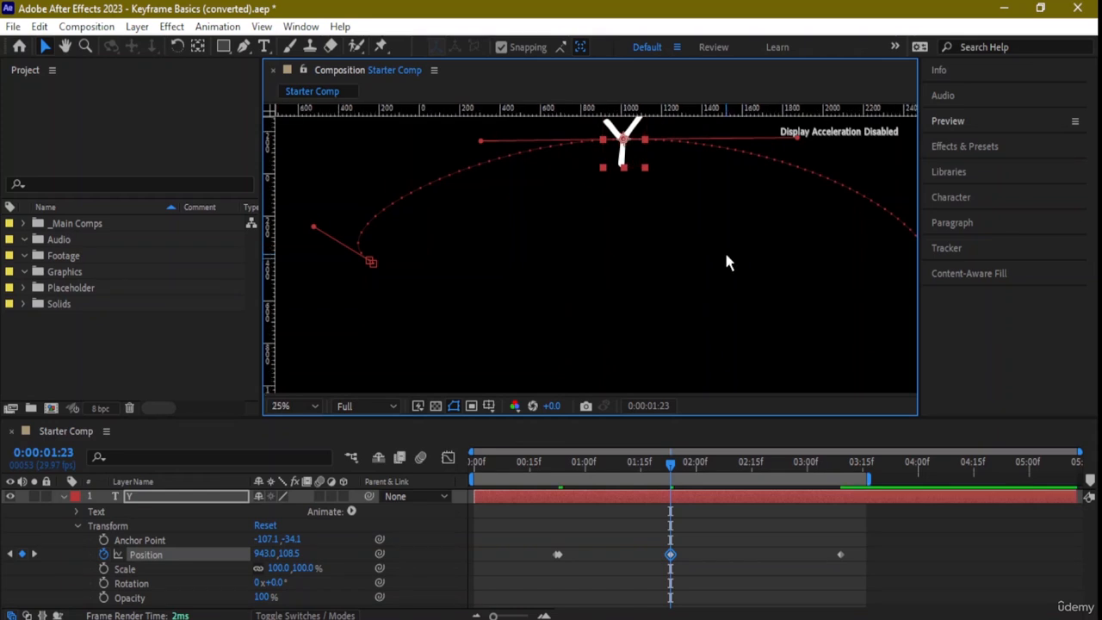
- Rotate the middle keyframe's direction handles into a diagonal, with the outgoing one down-left and the incoming one up-right, bending the path into an S
key(comma)
drag(695, 283, 646, 278)
key(period)
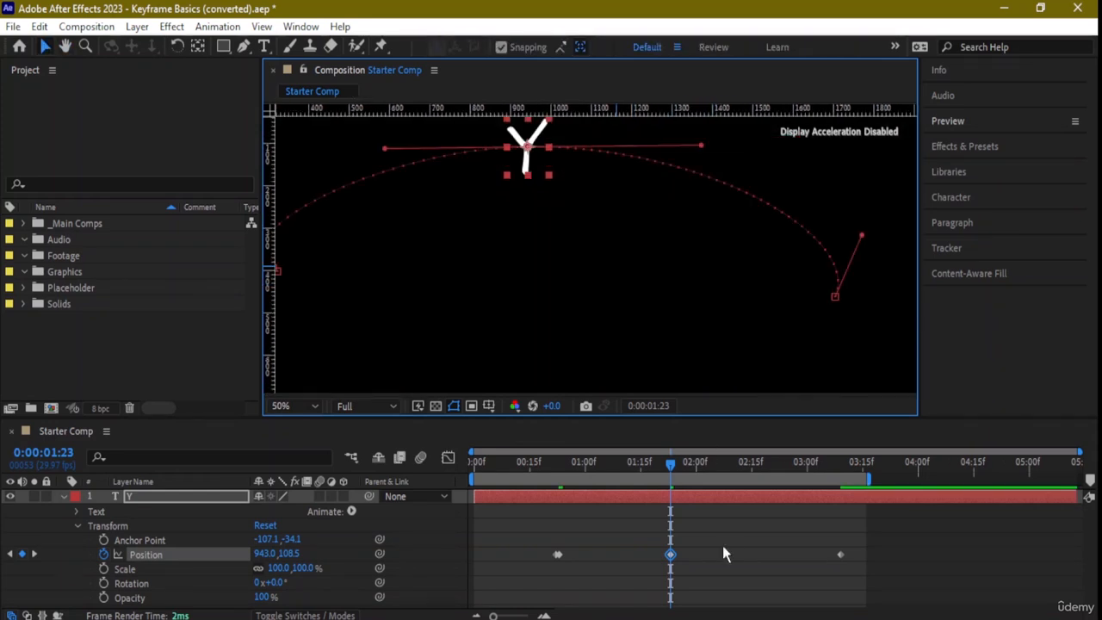
drag(560, 234, 566, 294)
key(v)
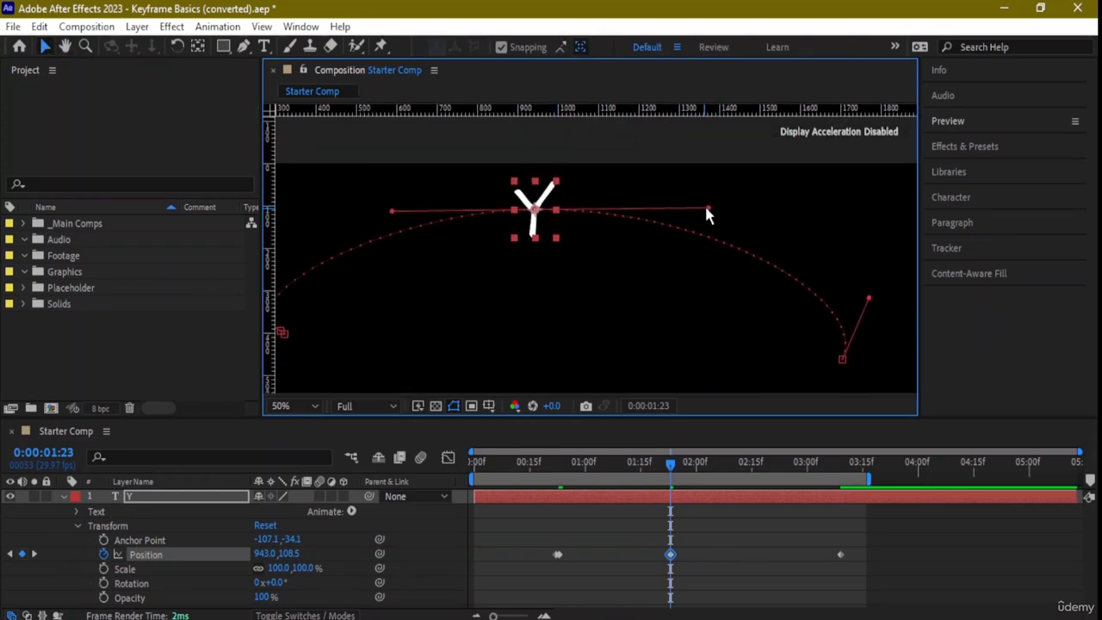
drag(707, 207, 454, 412)
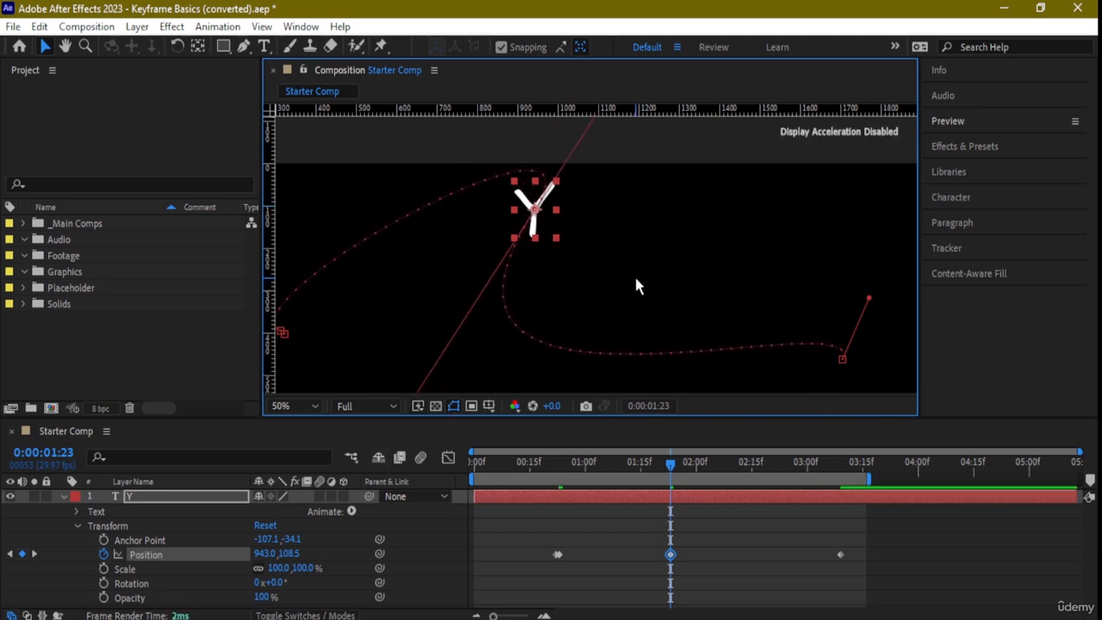
key(comma)
mouse_move(634, 181)
mouse_down()
mouse_move(651, 207)
mouse_move(621, 179)
mouse_up()
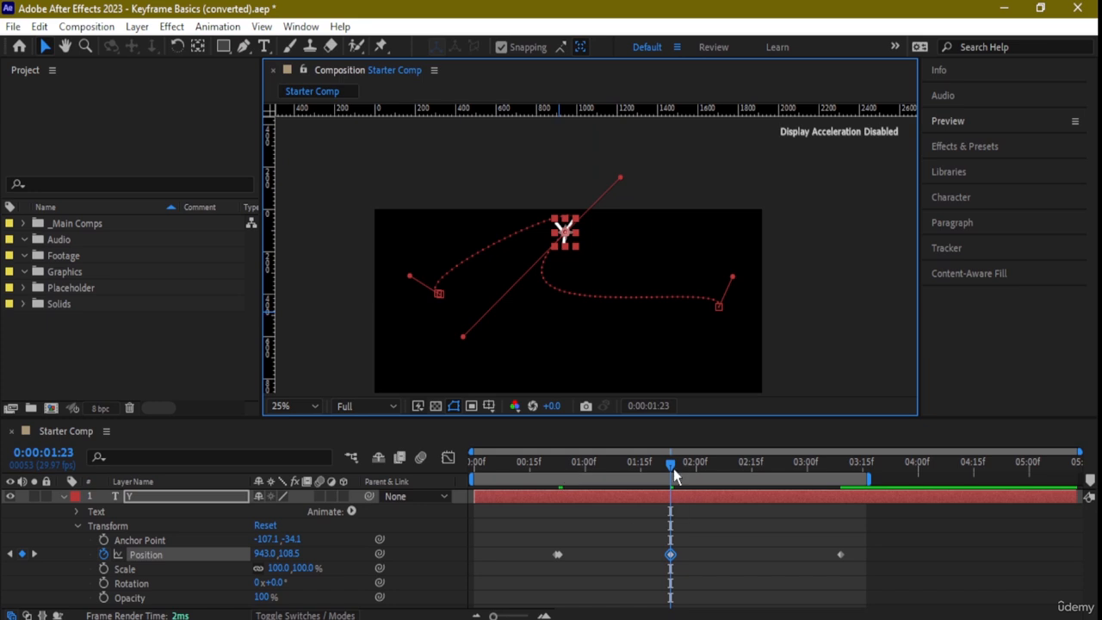
- Preview the reshaped motion path from 0:00:00:00 and stop playback
drag(673, 468, 469, 491)
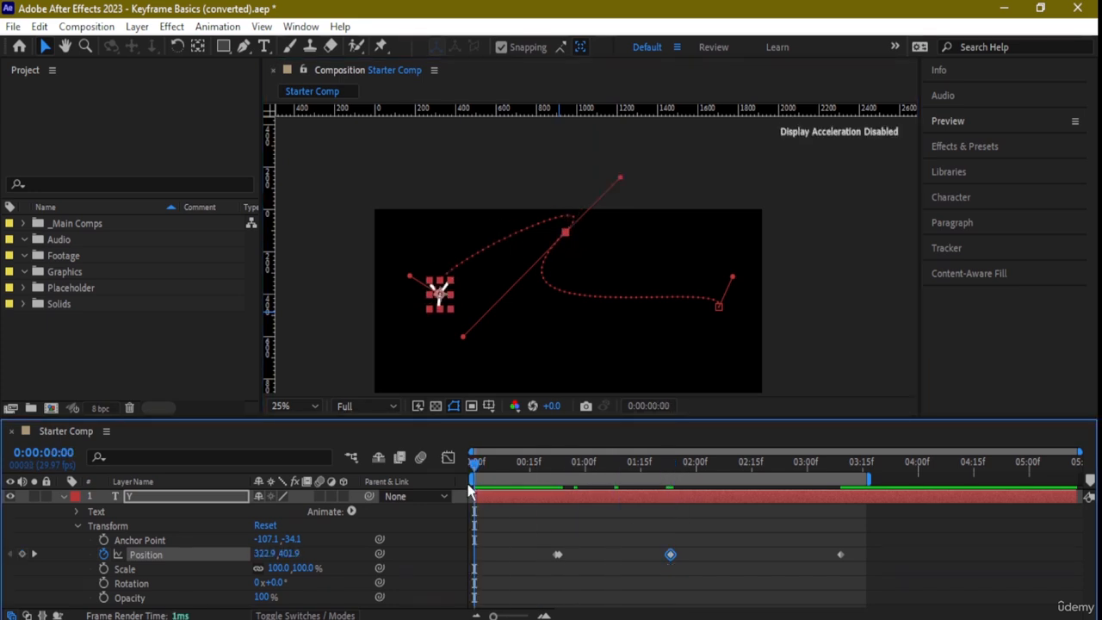
key(space)
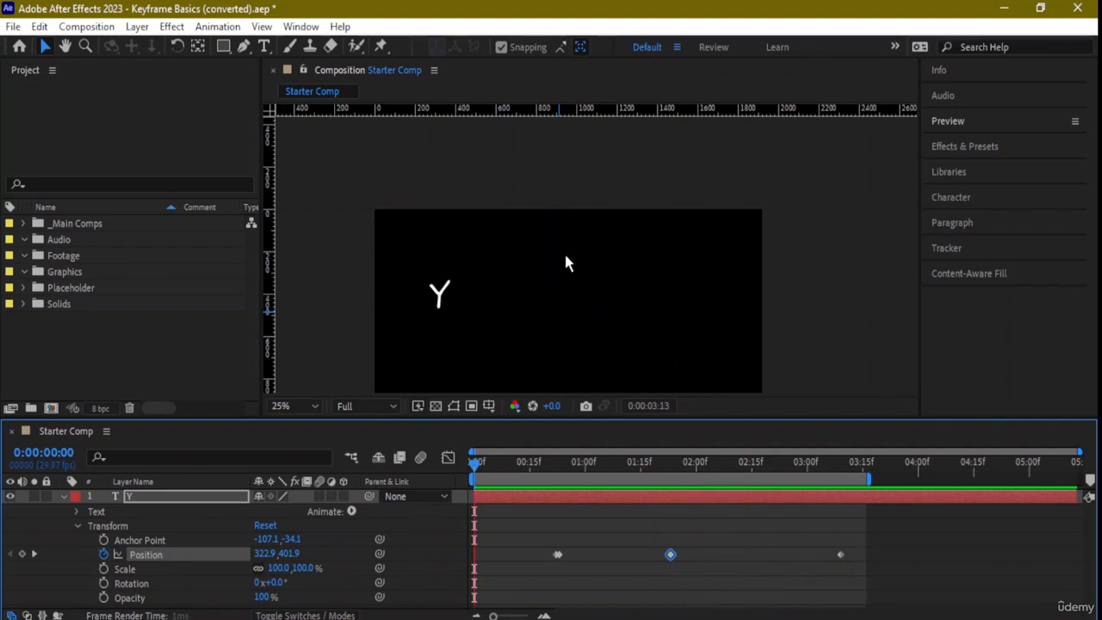
key(space)
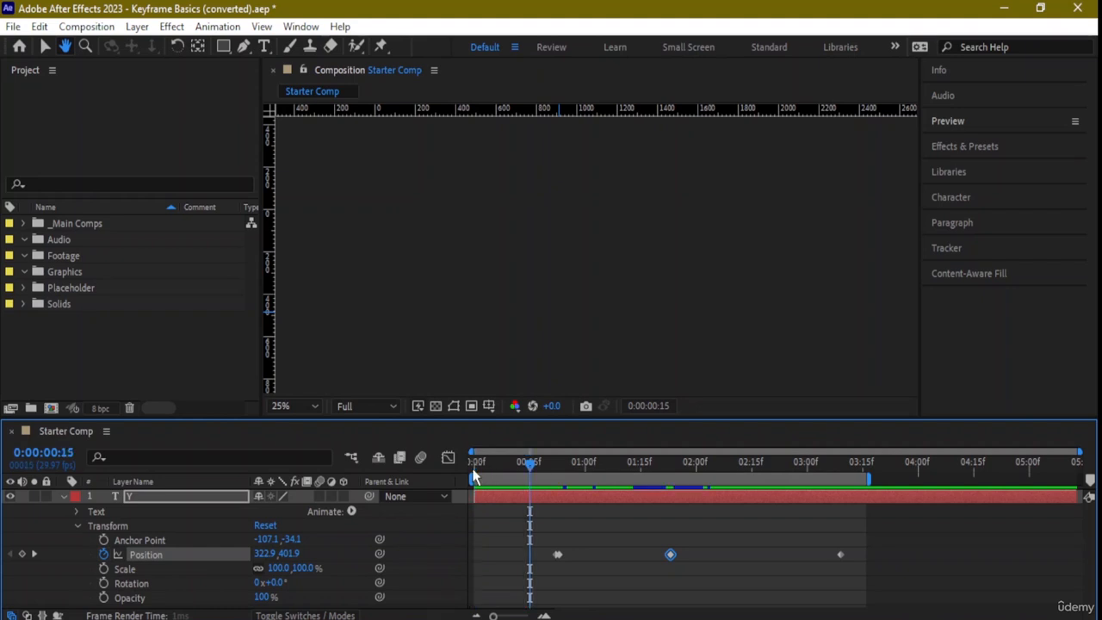
- Return to 0:00:00:00, remove the extra Position keyframe at 0:00:00:23, and select the middle keyframe
click(474, 466)
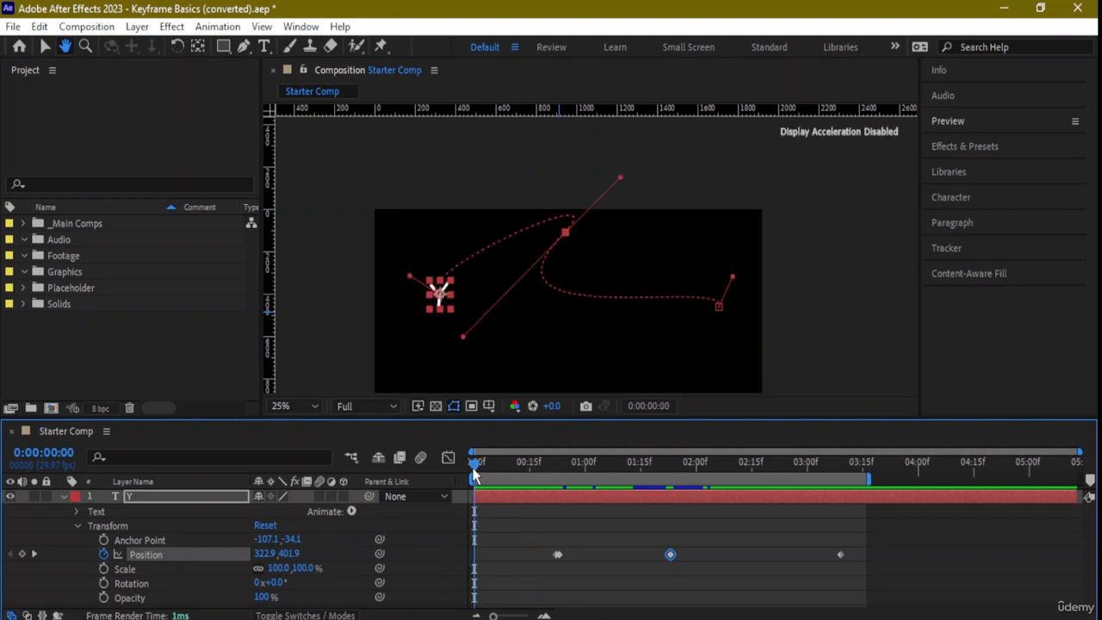
click(558, 556)
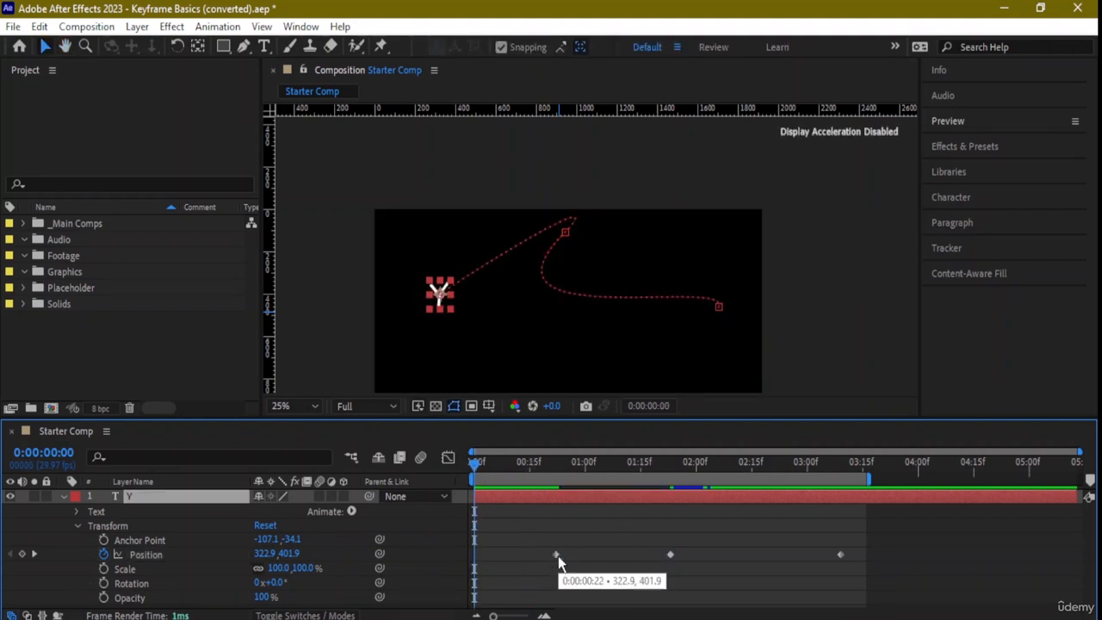
click(671, 555)
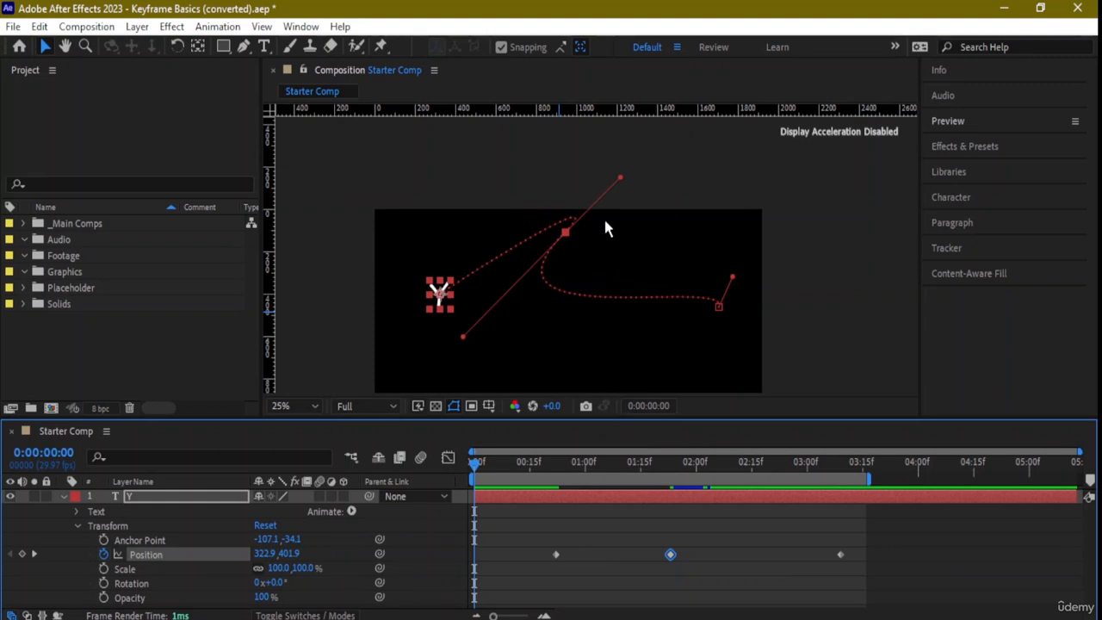
- Break the middle keyframe's handles by pulling only the incoming one down toward the path's end to form a loop, and preview it
drag(621, 181, 742, 315)
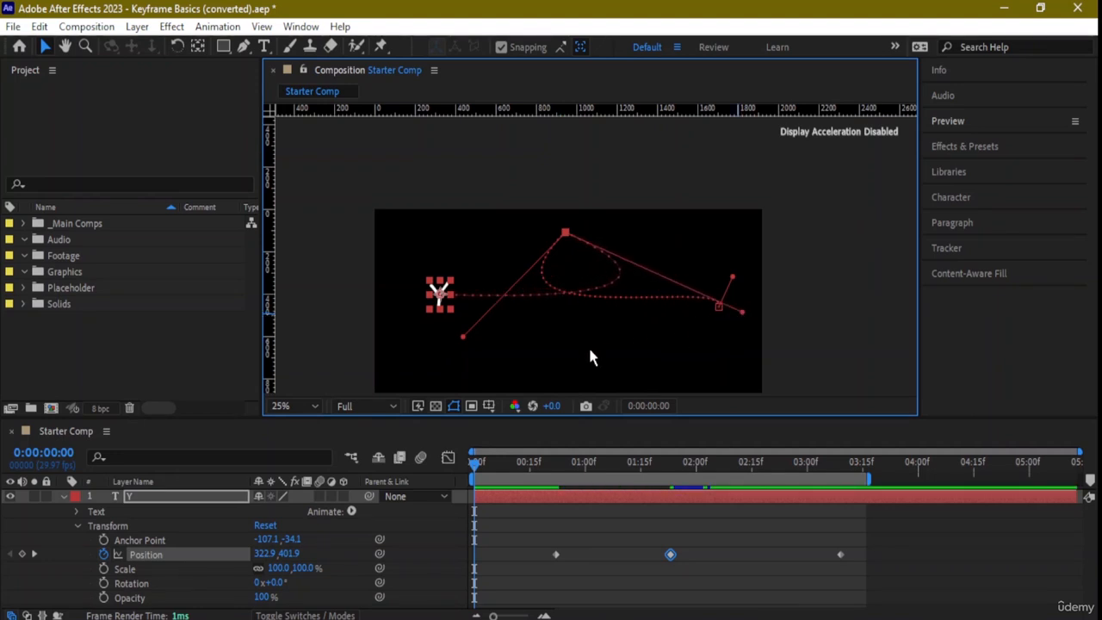
key(space)
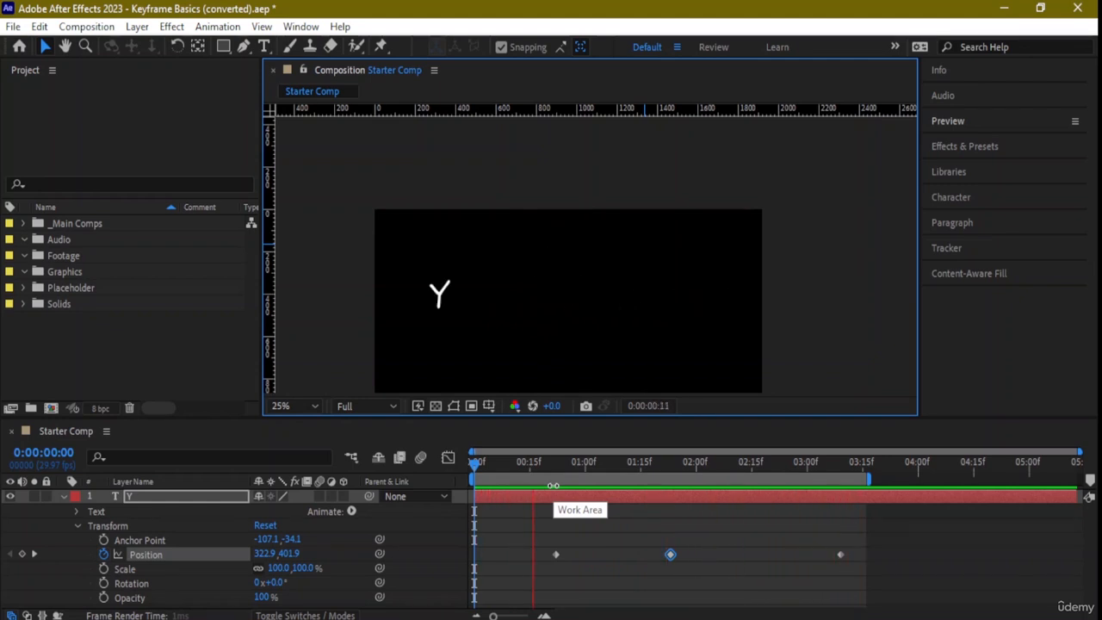
key(space)
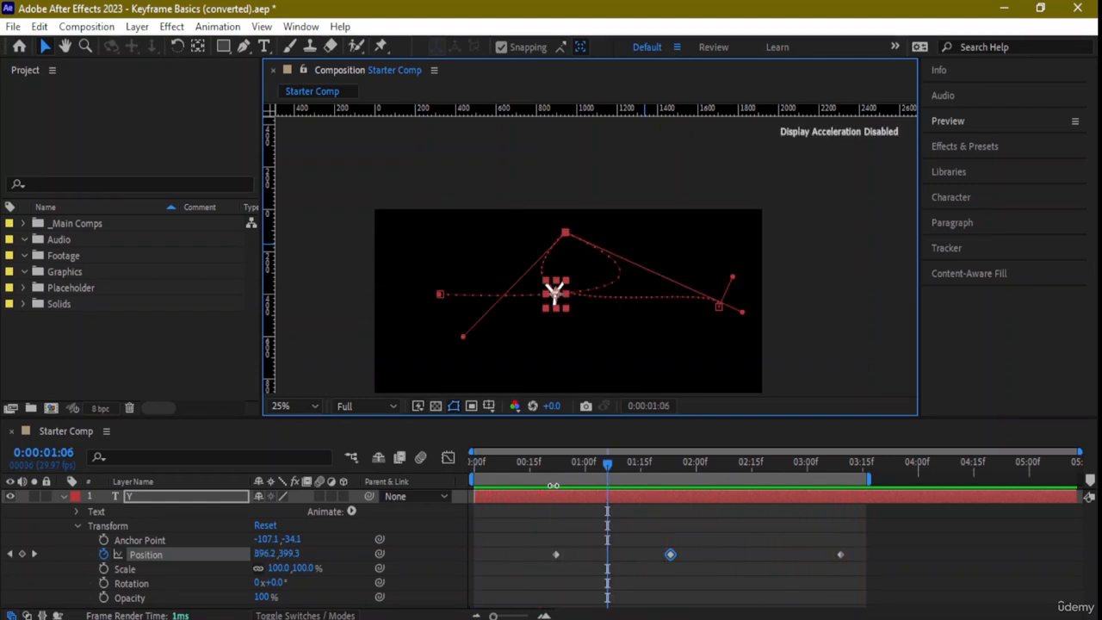
- In the Graph Editor, ease the speed between the middle and last keyframes to zero at both ends with an early peak, and preview it
click(448, 457)
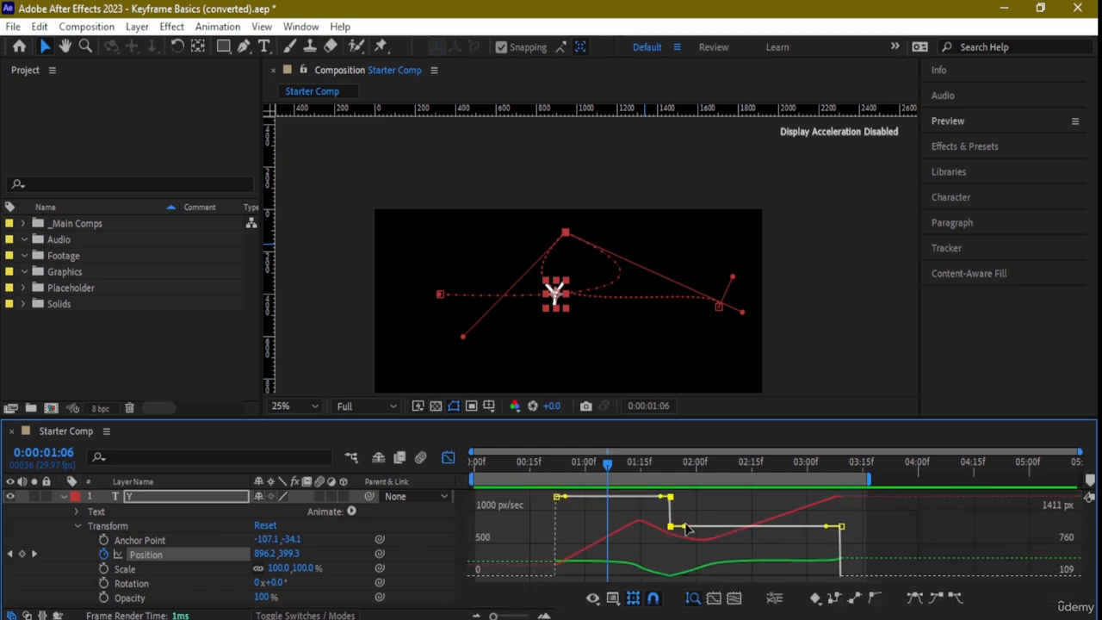
drag(686, 539, 725, 582)
drag(835, 533, 689, 517)
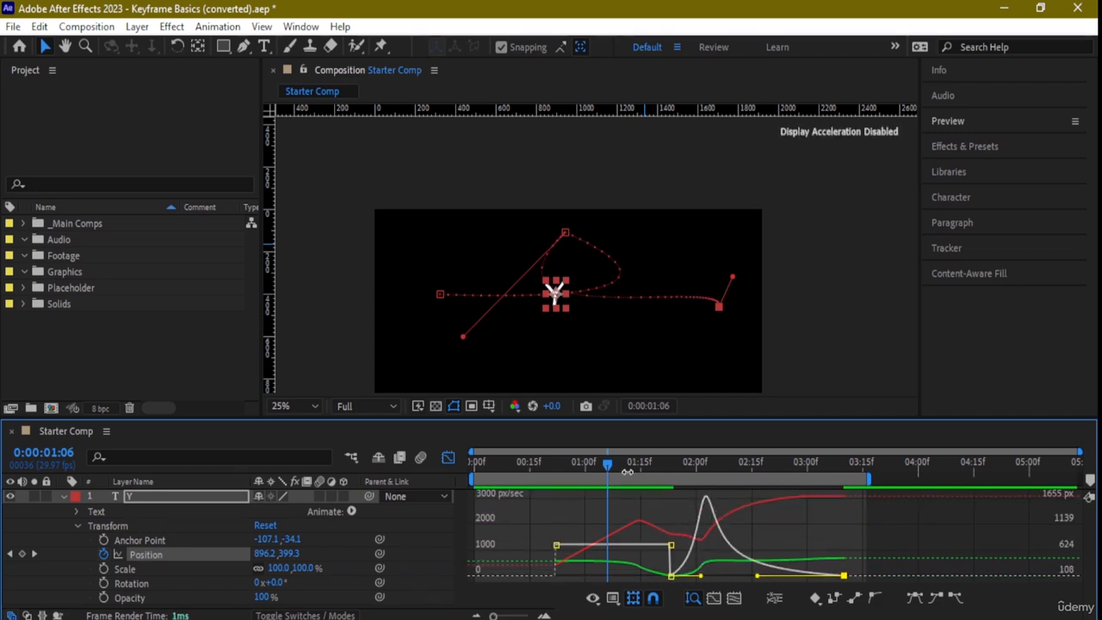
drag(612, 469, 480, 471)
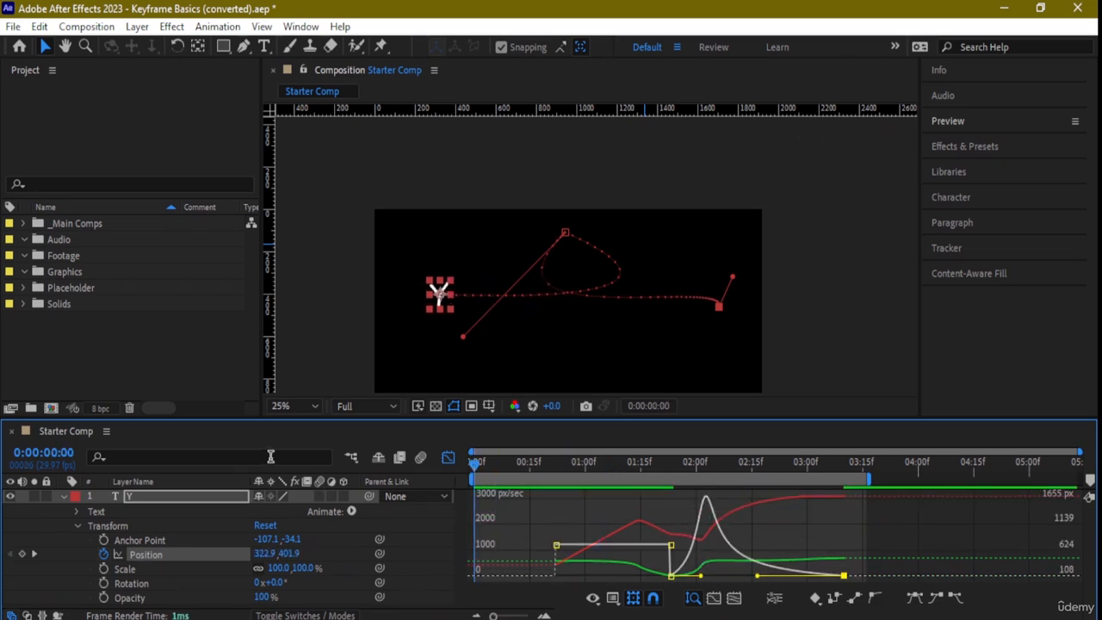
key(space)
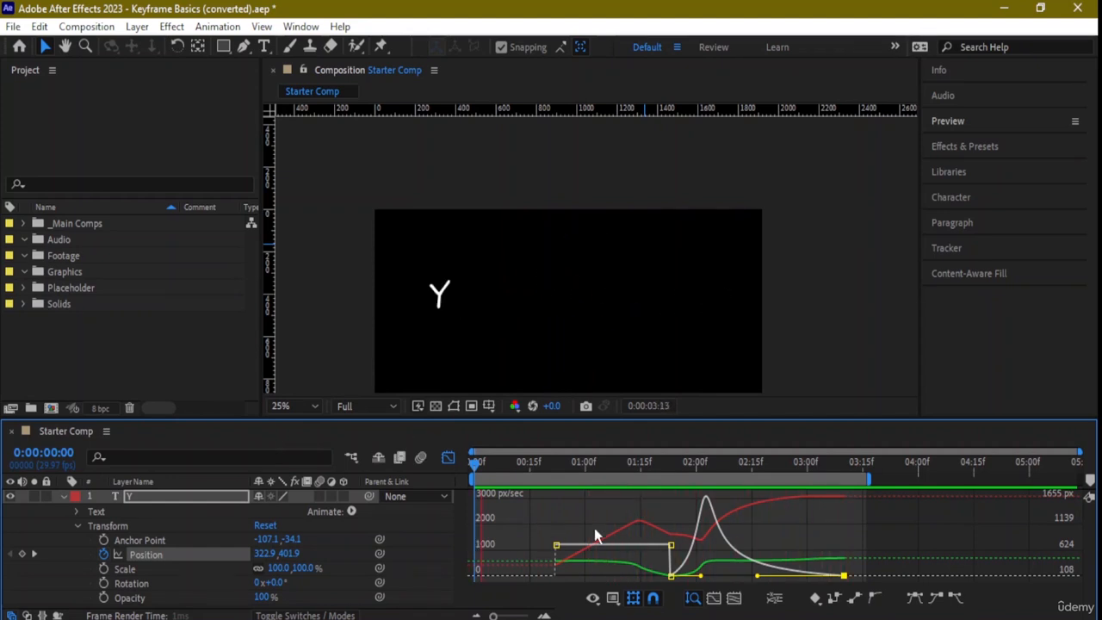
- Lower the first keyframe's speed to zero, try easing the middle keyframe's incoming speed, and return from the Graph Editor to the layer view
mouse_move(673, 548)
drag(557, 545, 557, 574)
drag(673, 545, 556, 564)
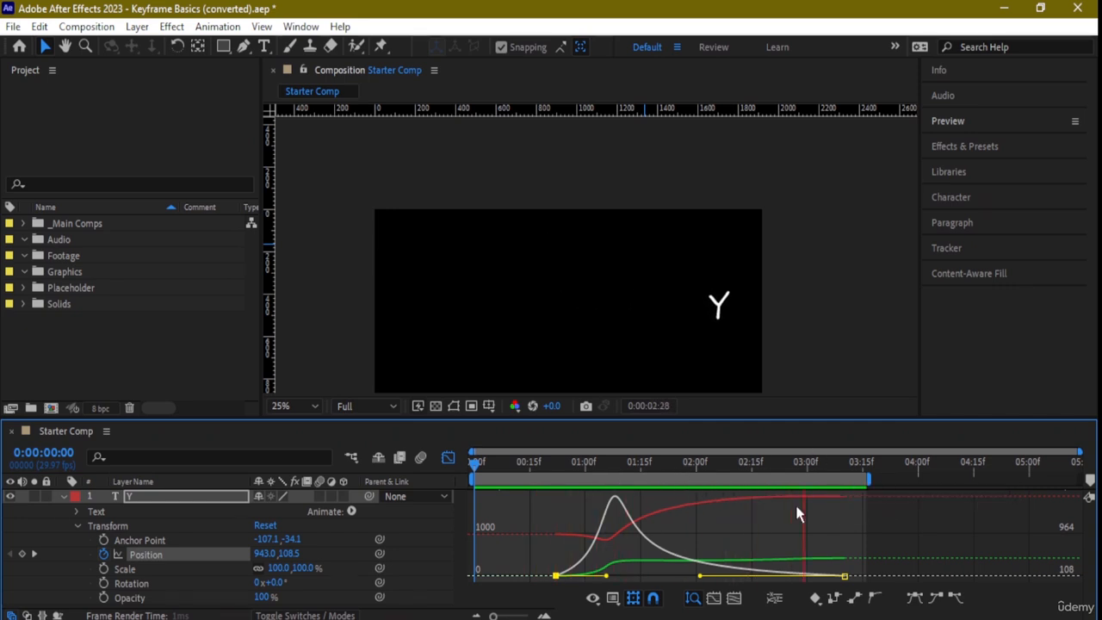
key(space)
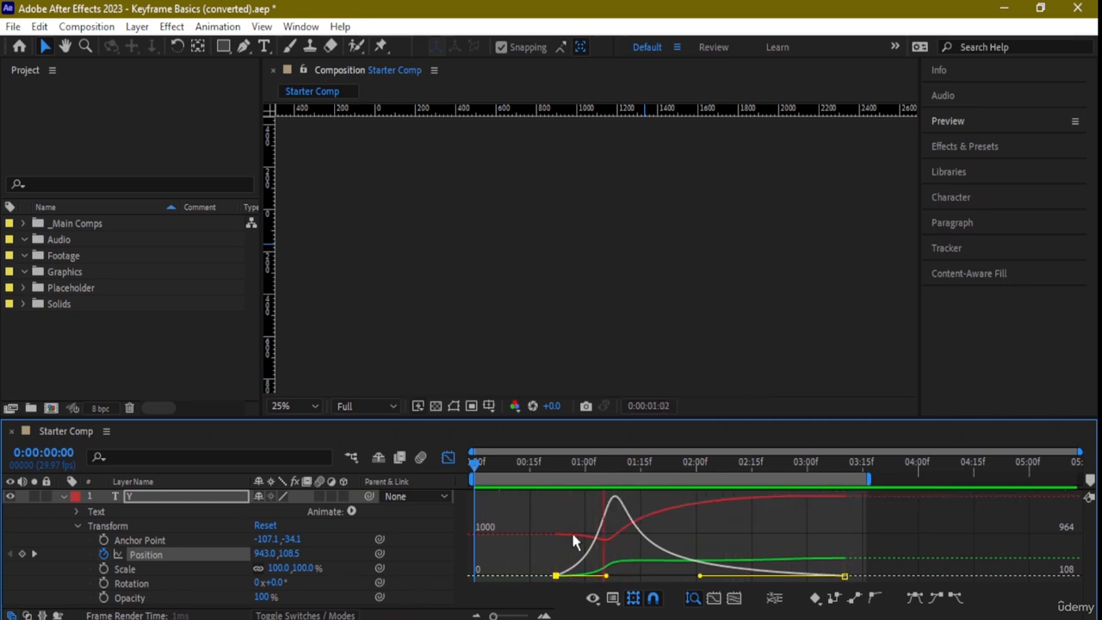
click(447, 460)
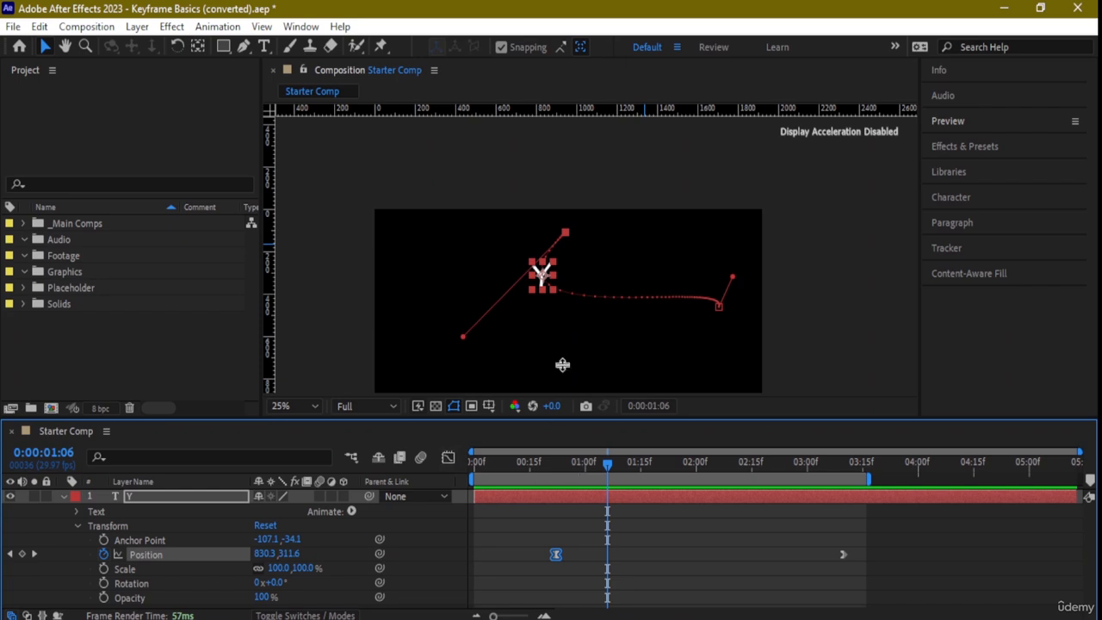
- Try extending the keyframe's lower-left path handle, and undo back to before the middle keyframe's incoming speed edit
key(h)
drag(569, 342, 488, 273)
key(v)
drag(382, 272, 342, 298)
key(ctrl+z)
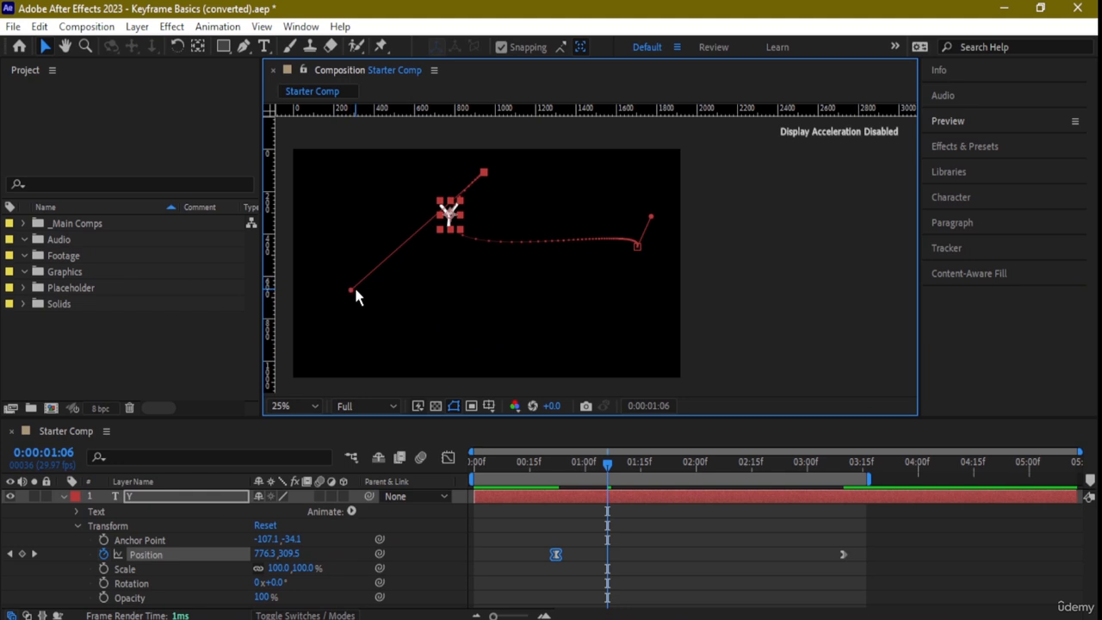
key(ctrl+z)
key(ctrl+z)
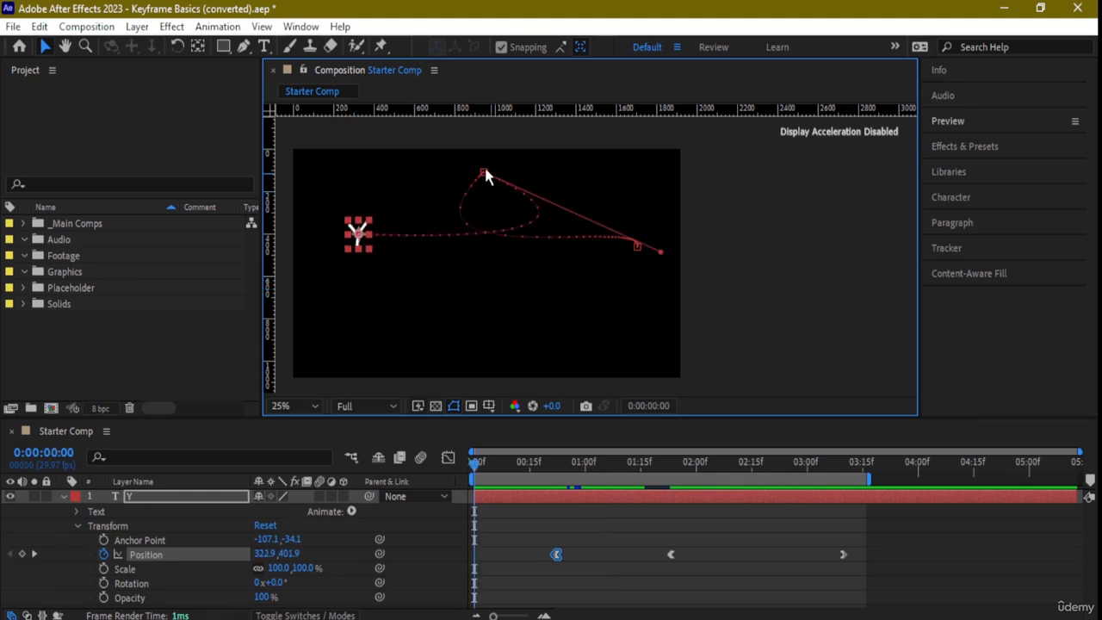
- Shift the middle path point slightly down-right, and at 0:00:01:07 move the Y toward the frame's lower right to add a Position keyframe
drag(484, 173, 494, 183)
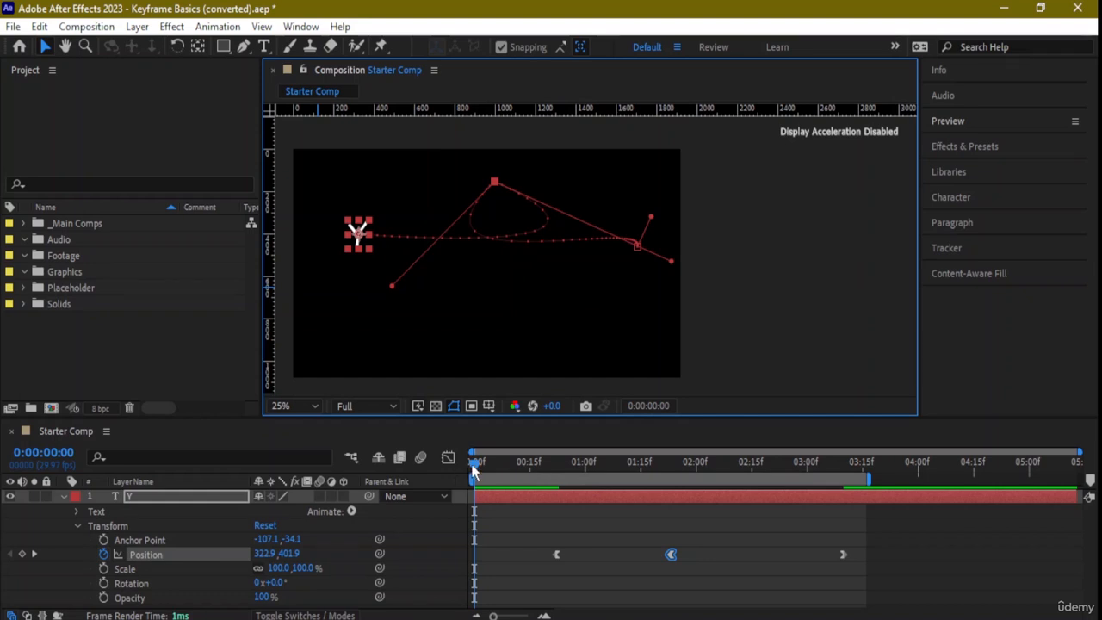
drag(473, 469, 612, 473)
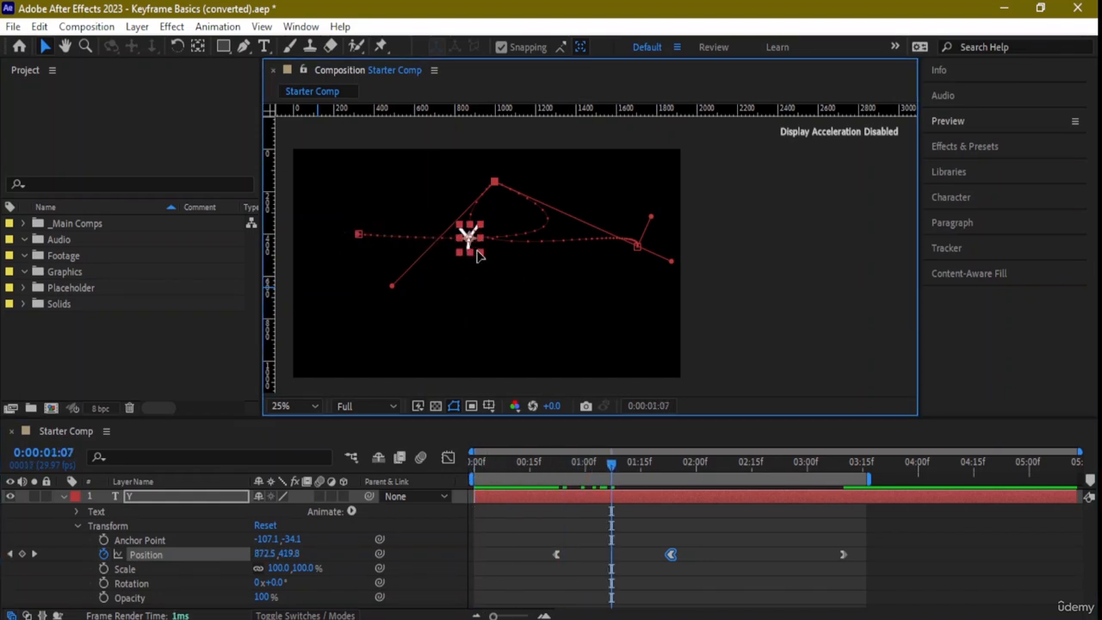
drag(479, 255, 578, 325)
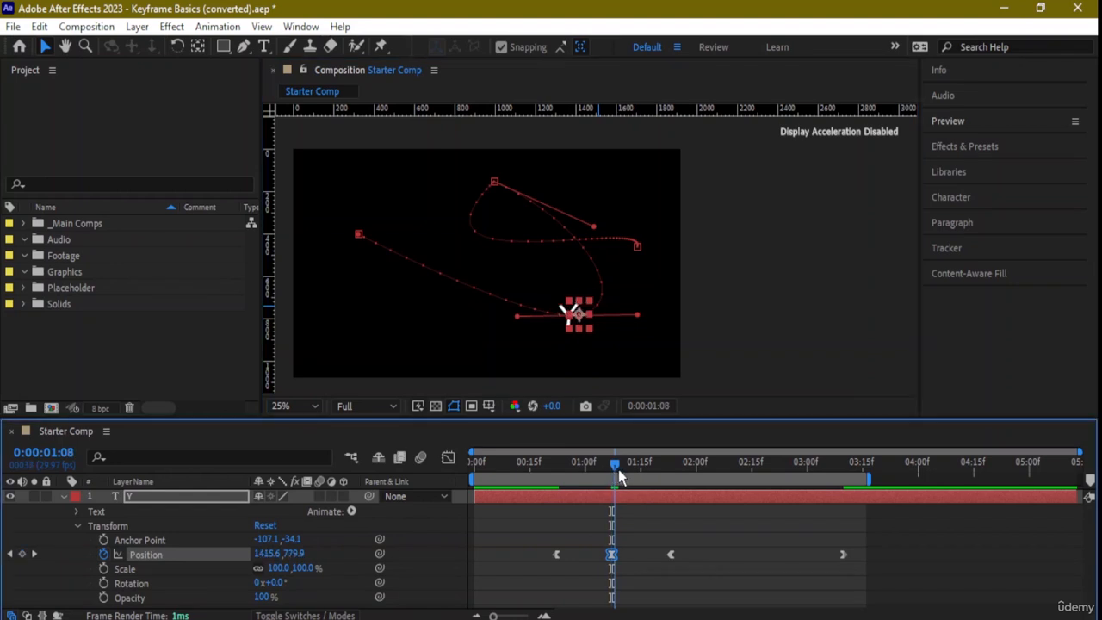
- At 0:00:02:19, add a Position keyframe with the Y at about 1609.8, 121.1 and extend its incoming handle downward
drag(611, 472, 766, 473)
drag(621, 245, 618, 175)
drag(563, 203, 581, 295)
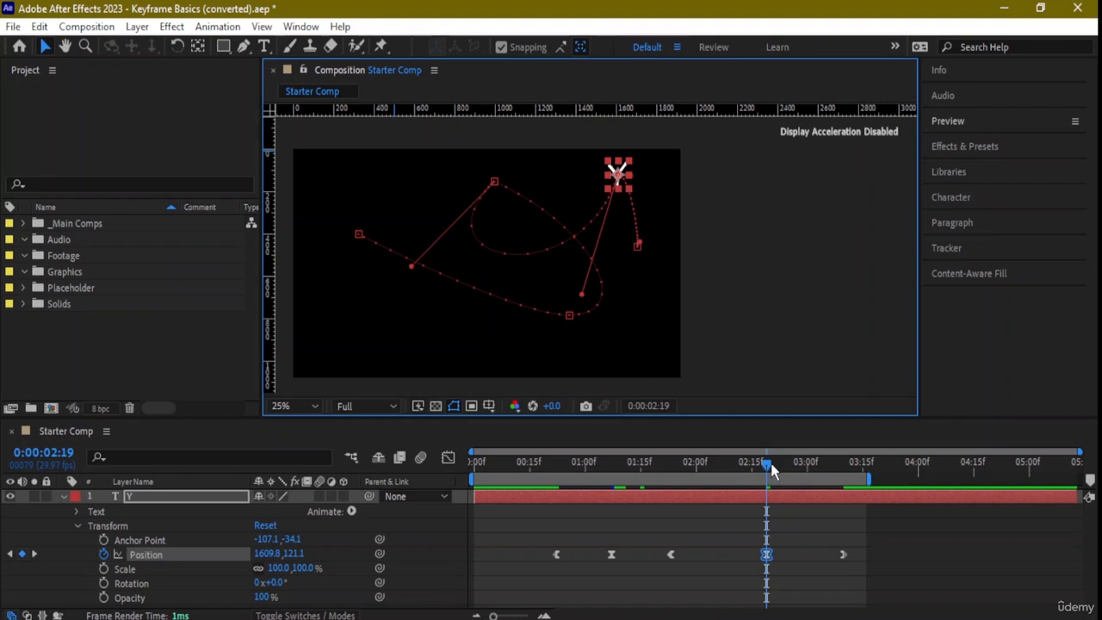
- Preview the animation from 0:00:00:00, show the Graph Editor during playback, and stop at 0:00:01:25
drag(770, 466, 414, 458)
key(space)
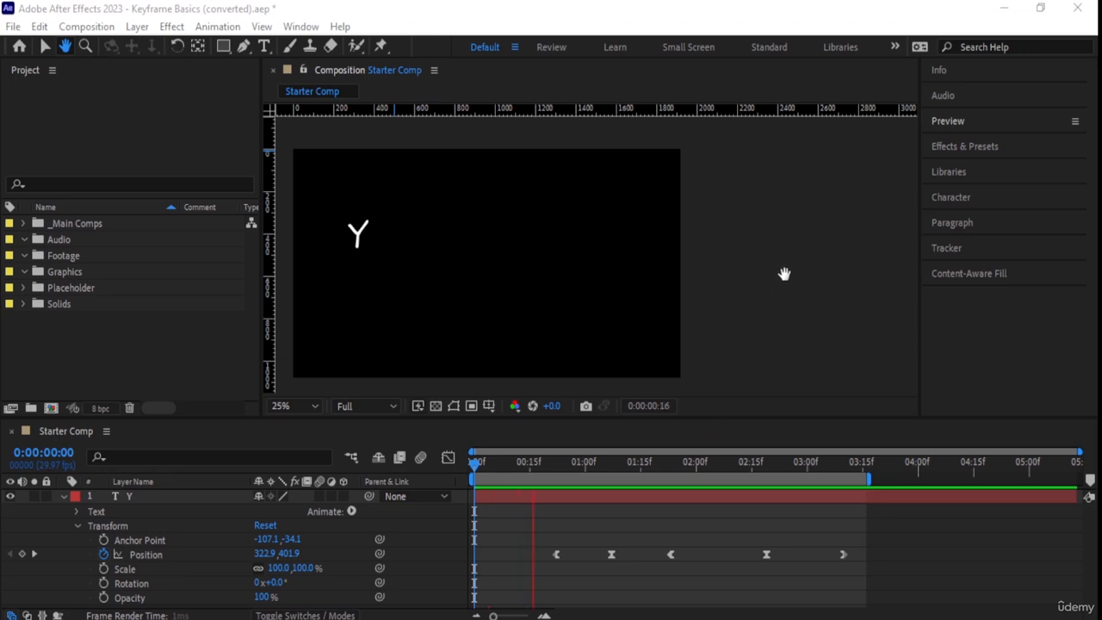
click(499, 426)
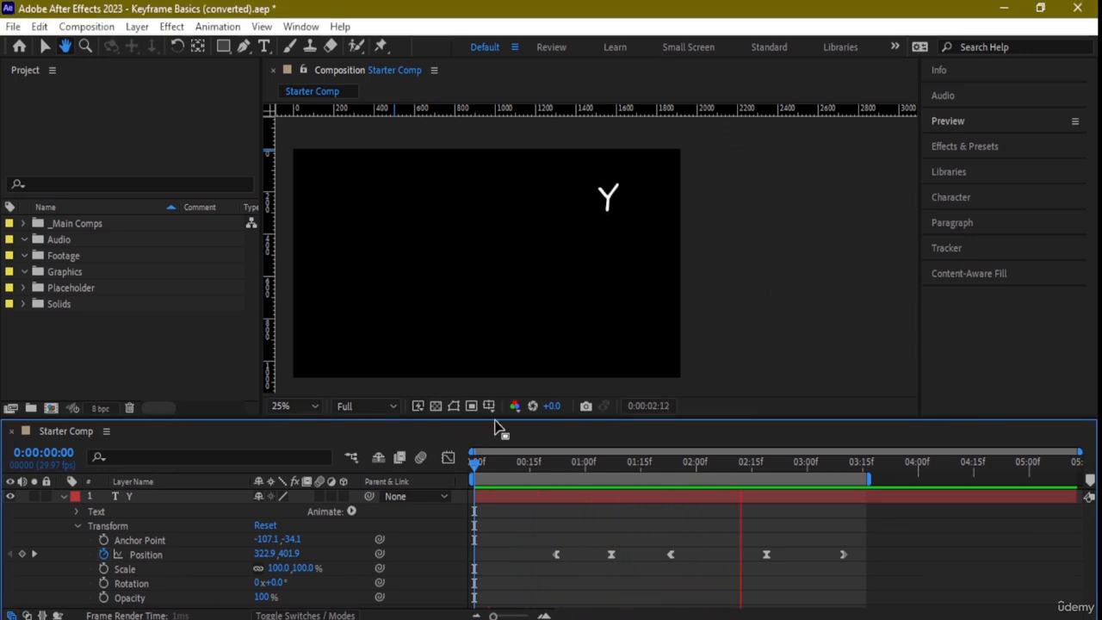
click(448, 457)
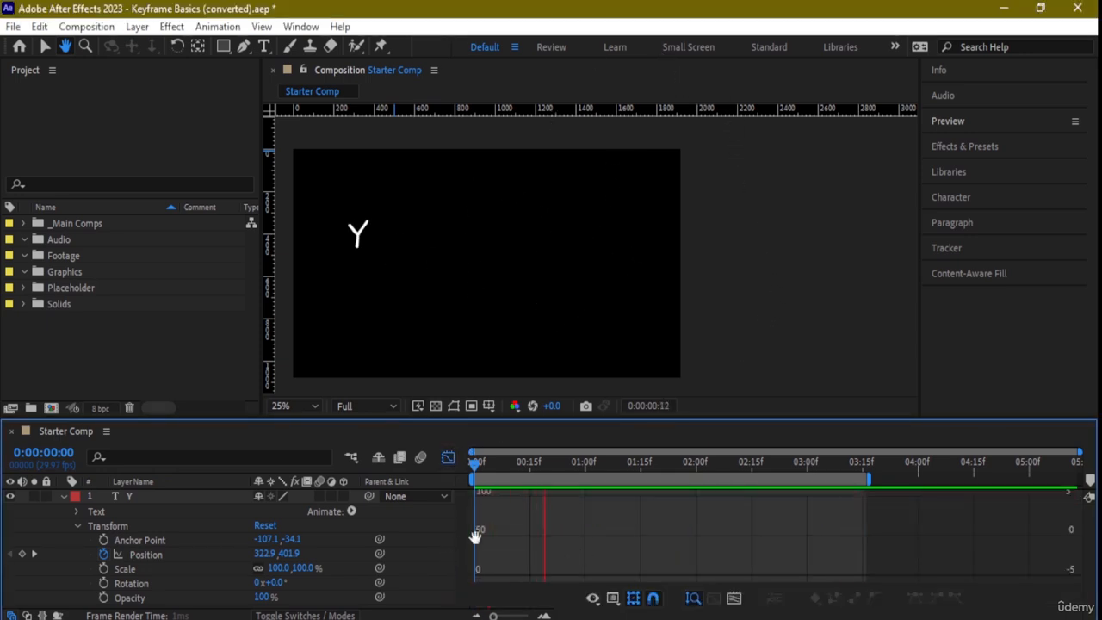
key(space)
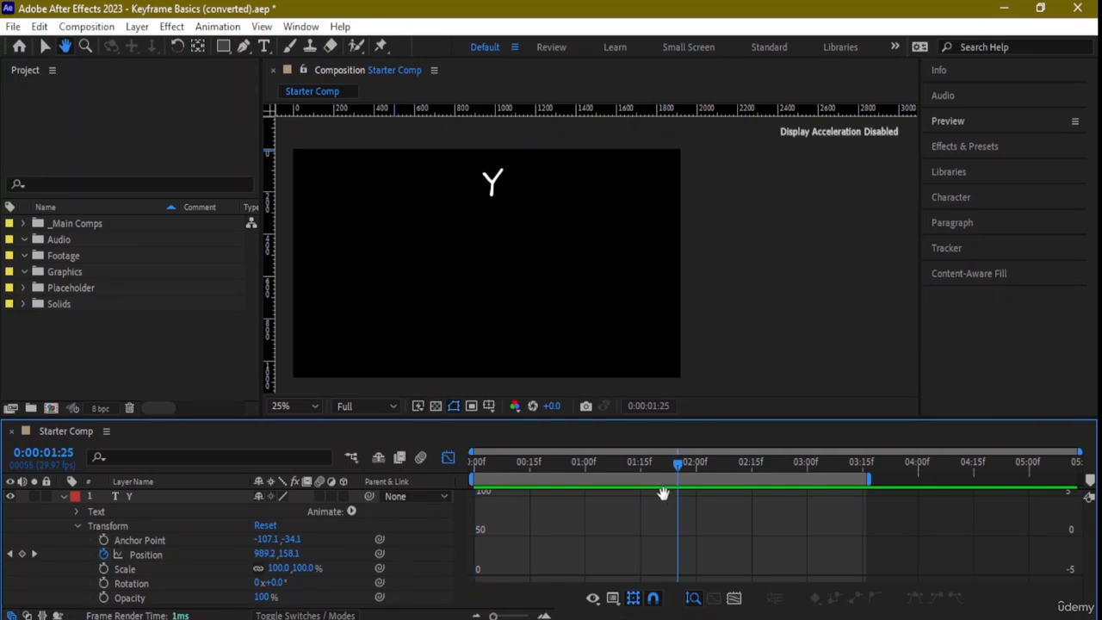